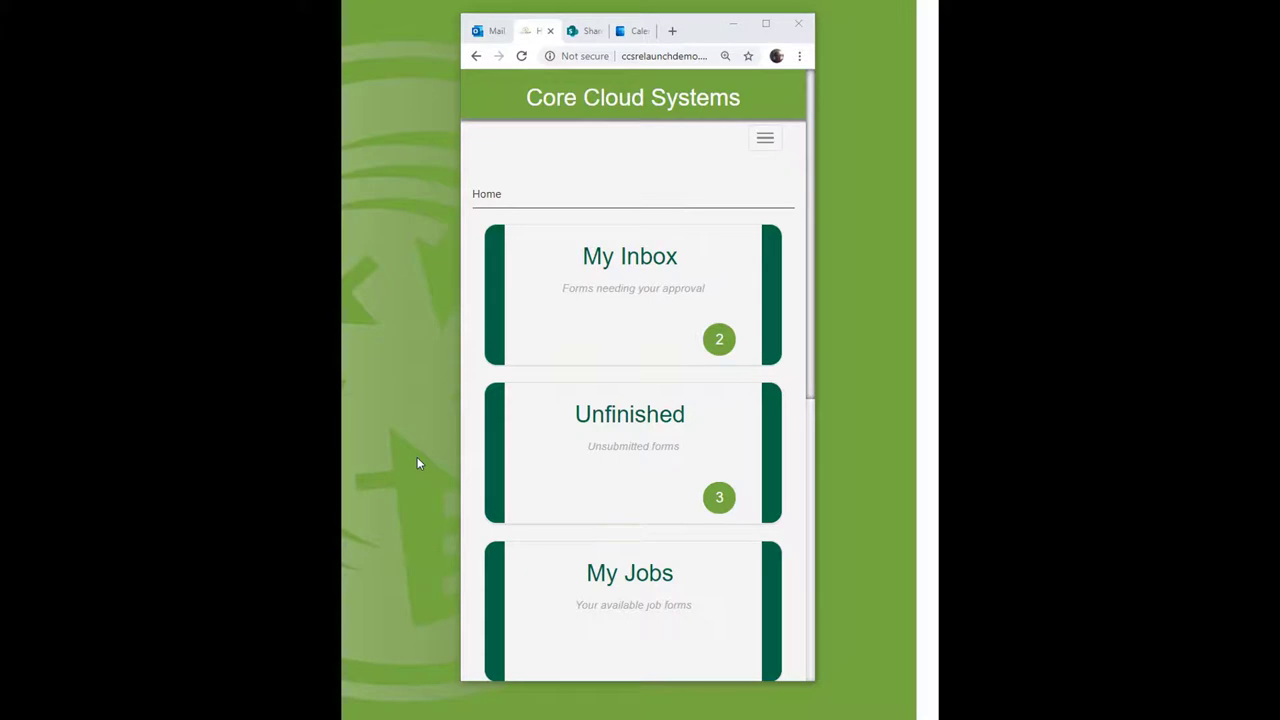
Open the Credit Cards - Job Cost Coding form from My Forms to fill it out.
{"action": "scroll", "coordinate": [643, 455], "scroll_direction": "down", "scroll_amount": 2}
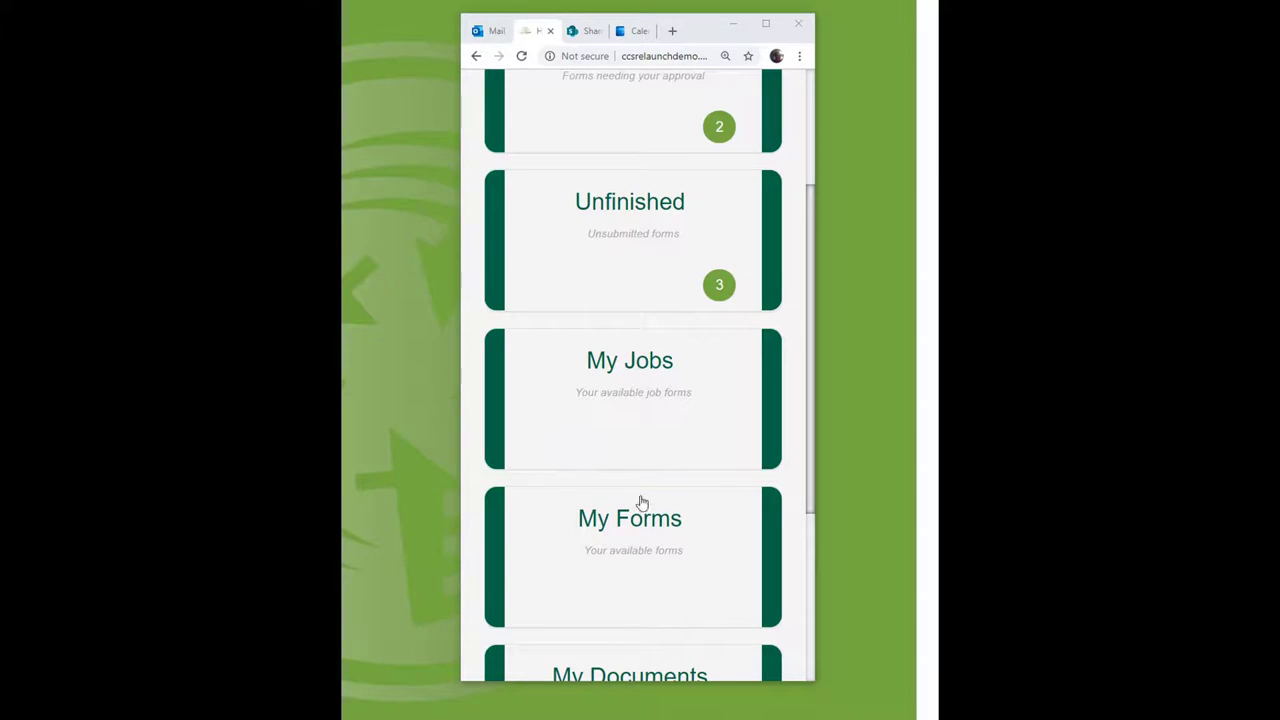
{"action": "scroll", "coordinate": [632, 480], "scroll_direction": "down", "scroll_amount": 2}
{"action": "left_click", "coordinate": [640, 390]}
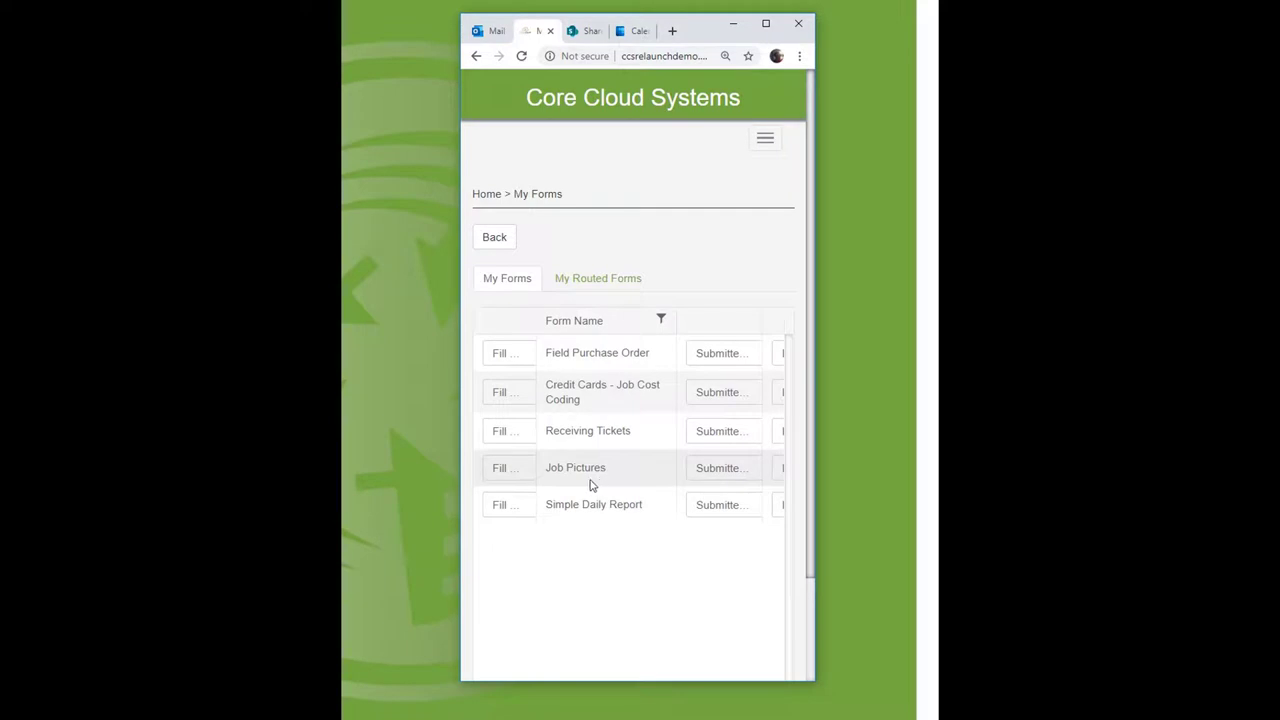
{"action": "left_click", "coordinate": [505, 395]}
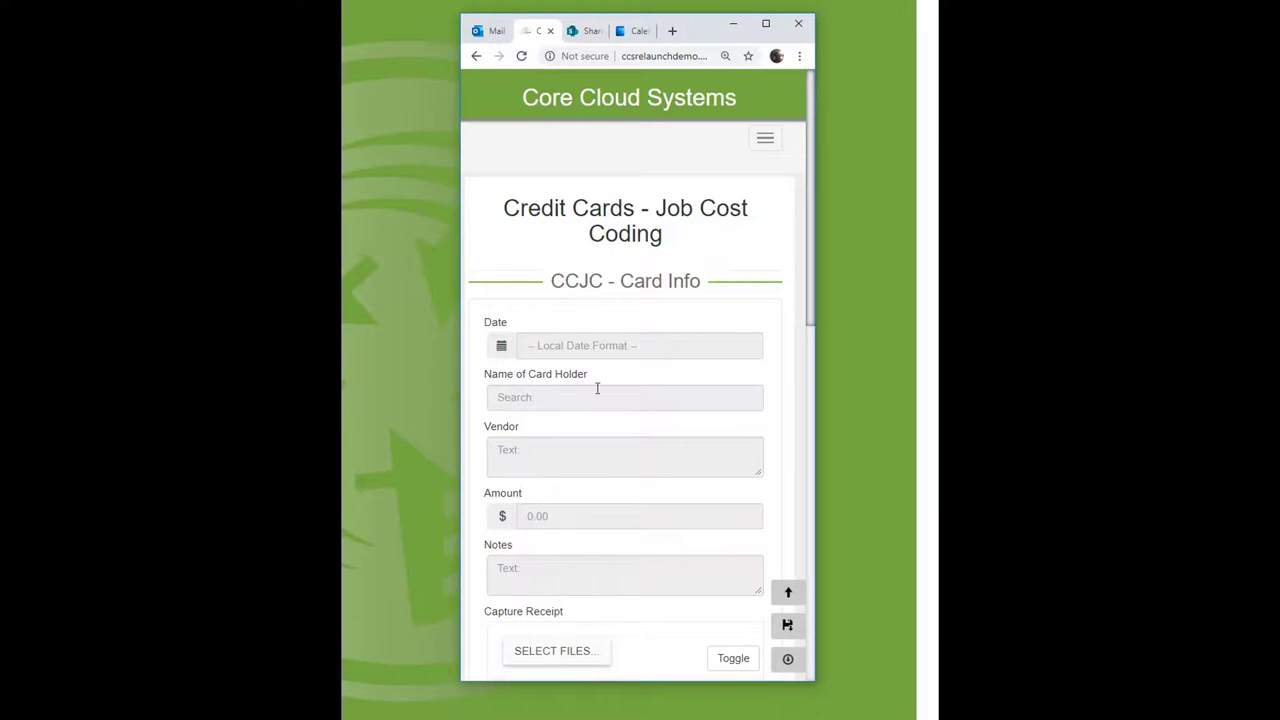
Set the card info date to 05/29/2019 and select the admin account as the card holder.
{"action": "left_click", "coordinate": [610, 348]}
{"action": "left_click", "coordinate": [714, 514]}
{"action": "left_click", "coordinate": [514, 397]}
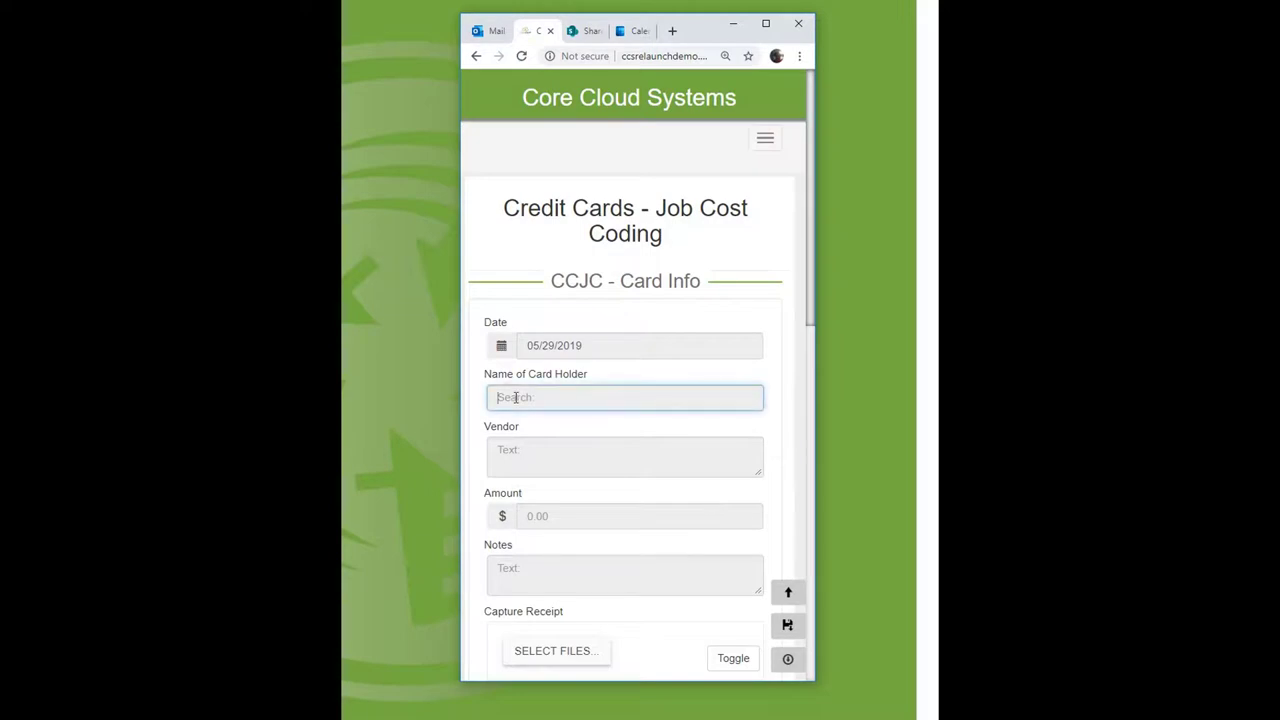
{"action": "type", "text": "99"}
{"action": "left_click", "coordinate": [543, 424]}
Enter Ace Drywall as the vendor and 400.00 as the amount.
{"action": "left_click", "coordinate": [540, 450]}
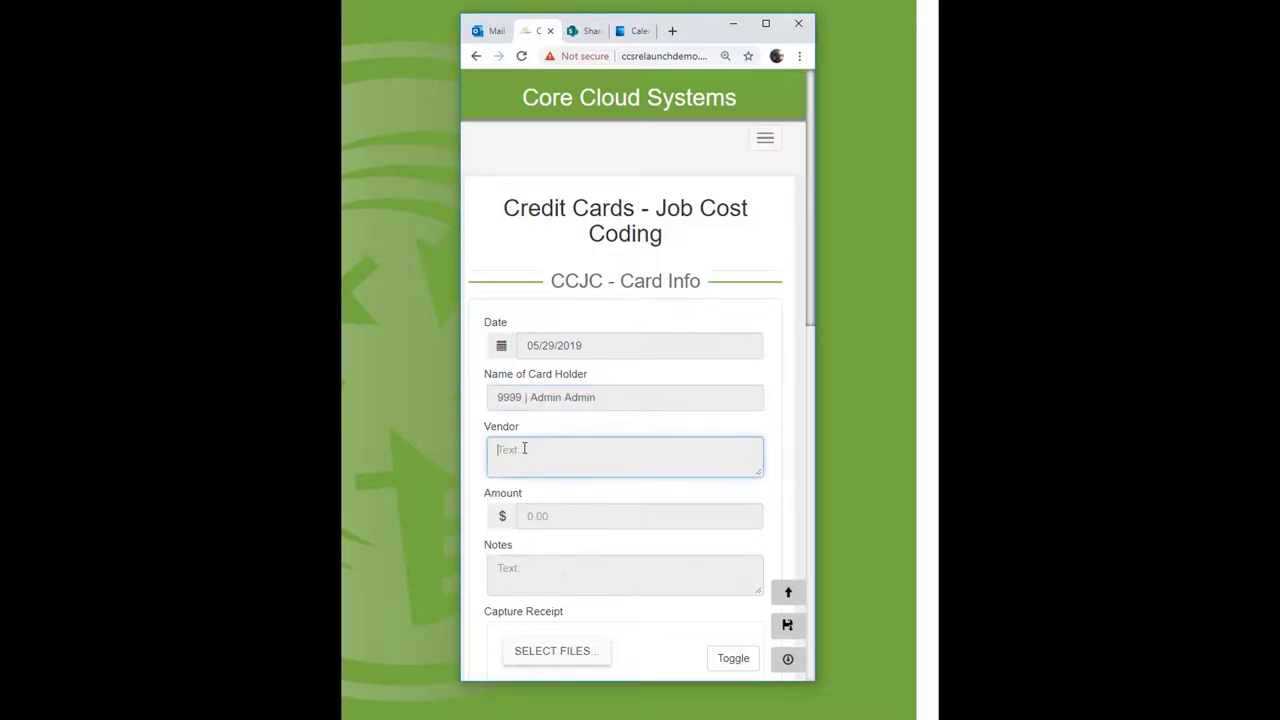
{"action": "type", "text": "Ace Drywall"}
{"action": "left_click", "coordinate": [548, 520]}
{"action": "type", "text": "400.00"}
Enter Drywall Material in the card info notes.
{"action": "key", "text": "Tab"}
{"action": "type", "text": "Dryw"}
{"action": "key", "text": "BackSpace"}
{"action": "key", "text": "BackSpace"}
{"action": "key", "text": "BackSpace"}
{"action": "type", "text": "rywall Material"}
Attach the image Credit Card 205 Ace.png as the captured receipt.
{"action": "scroll", "coordinate": [575, 518], "scroll_direction": "down", "scroll_amount": 1}
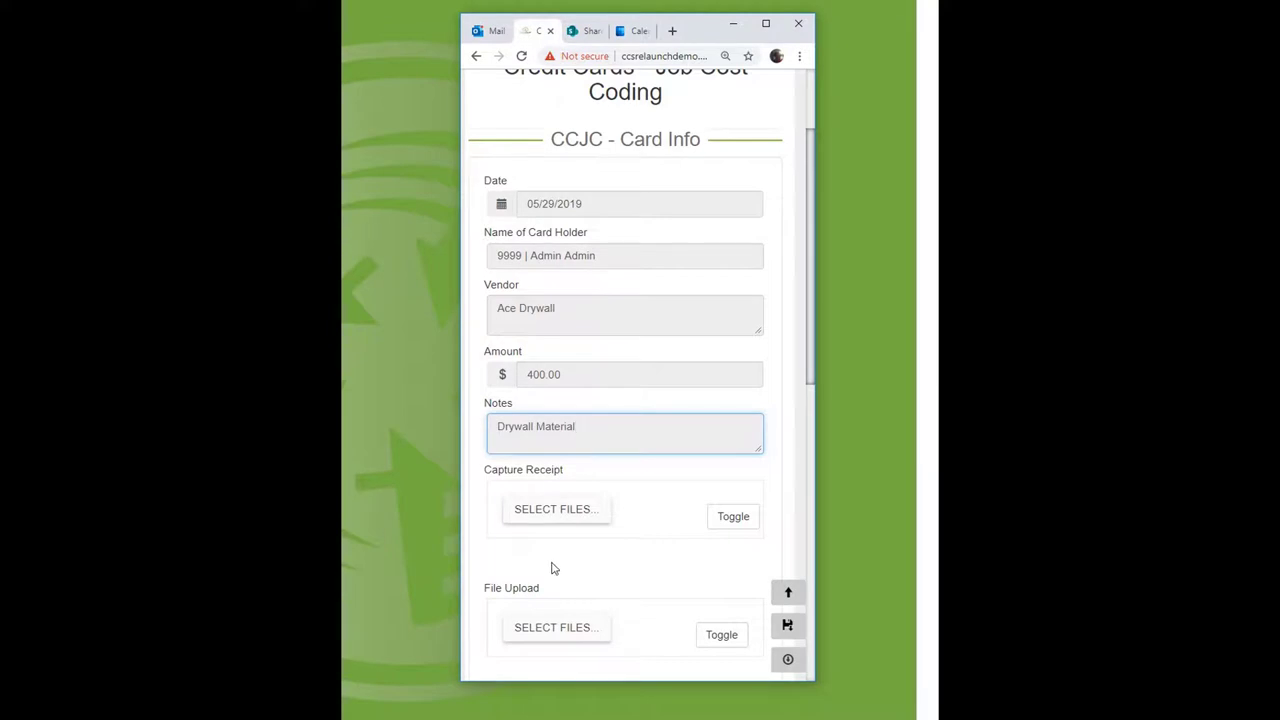
{"action": "left_click", "coordinate": [558, 522]}
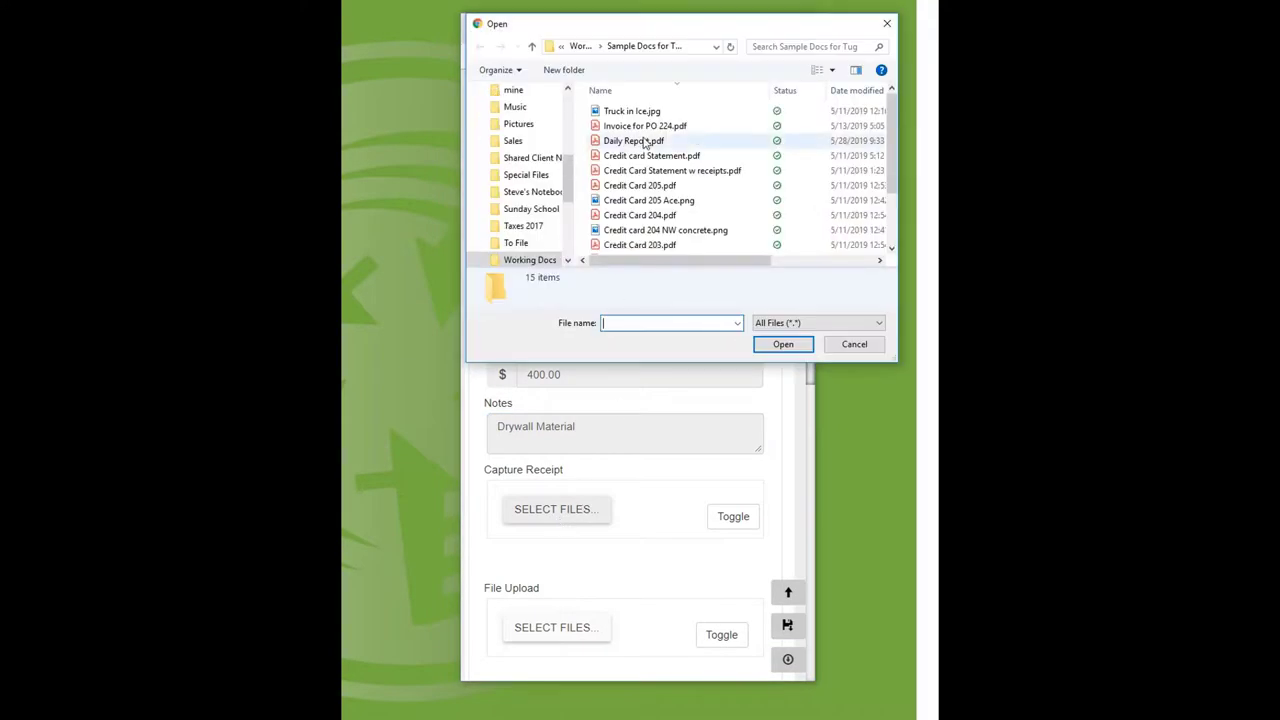
{"action": "left_click", "coordinate": [655, 200]}
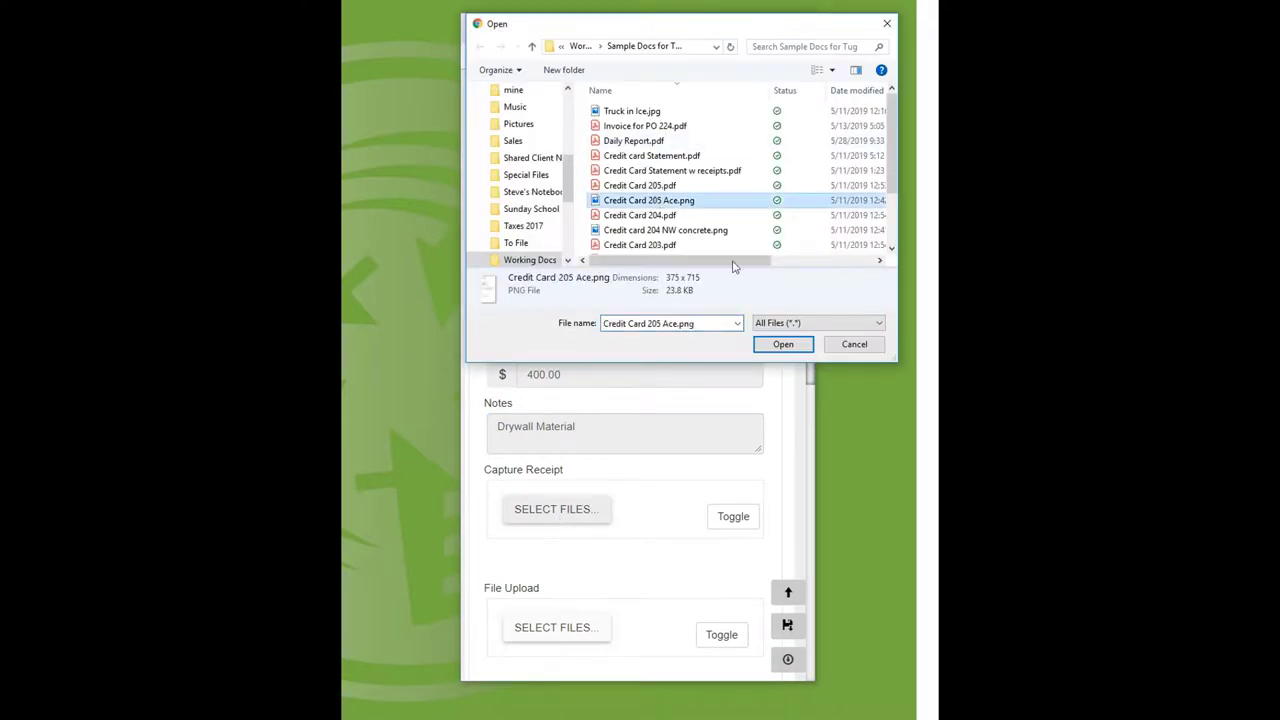
{"action": "left_click", "coordinate": [783, 344]}
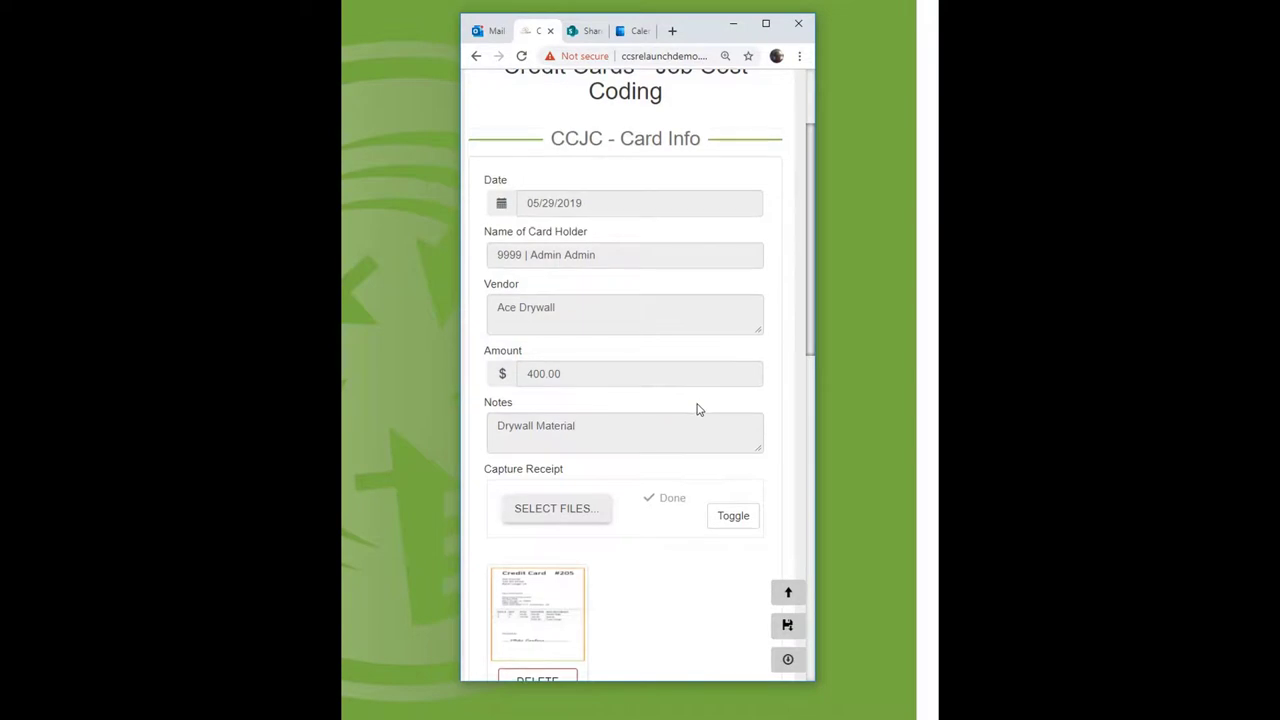
{"action": "scroll", "coordinate": [698, 410], "scroll_direction": "down", "scroll_amount": 2}
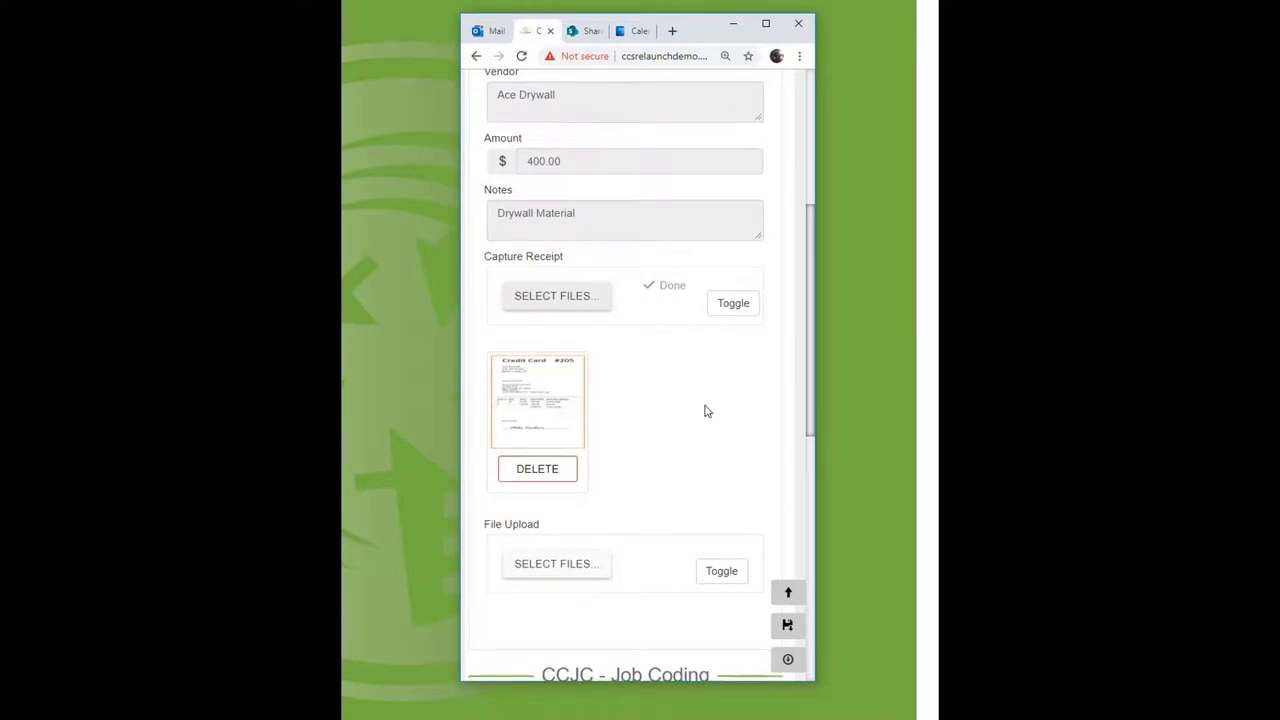
{"action": "scroll", "coordinate": [700, 412], "scroll_direction": "down", "scroll_amount": 2}
{"action": "scroll", "coordinate": [700, 410], "scroll_direction": "up", "scroll_amount": 2}
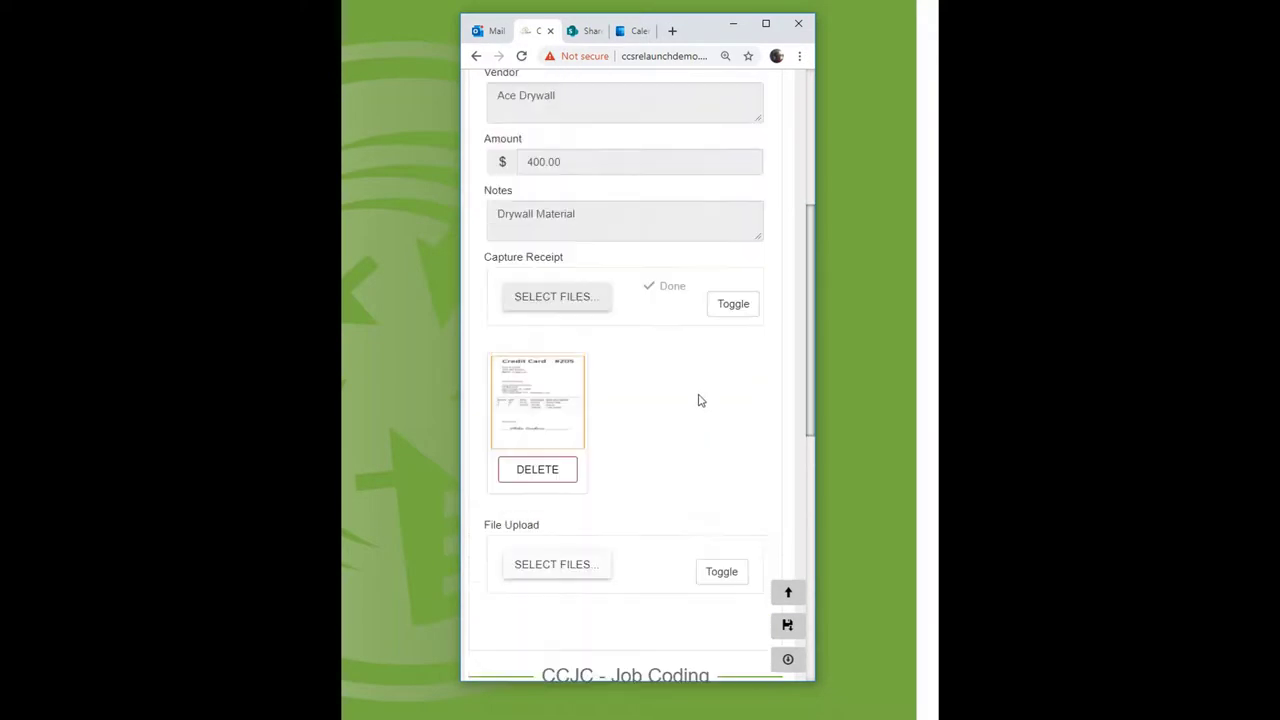
In Job Coding, set the line amount to 150.00 and the job to 03-001 NW Food Warehouse.
{"action": "scroll", "coordinate": [698, 405], "scroll_direction": "down", "scroll_amount": 3}
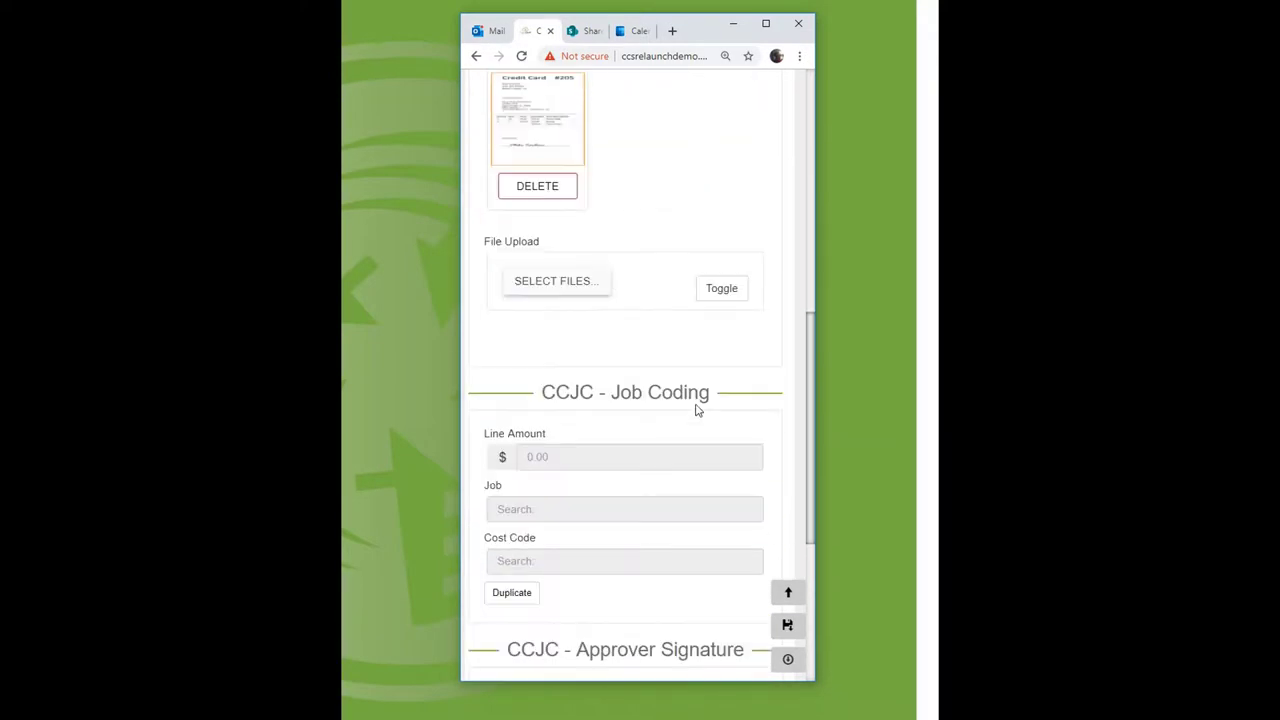
{"action": "left_click", "coordinate": [583, 455]}
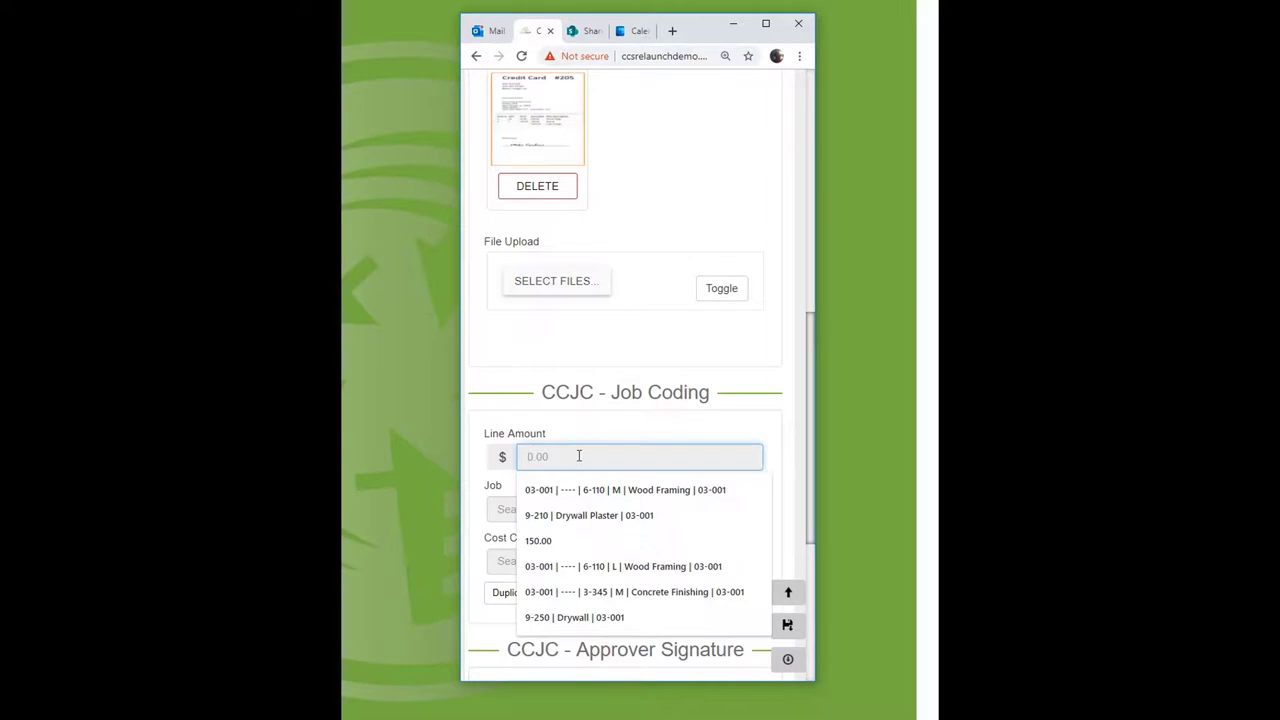
{"action": "type", "text": "150.00"}
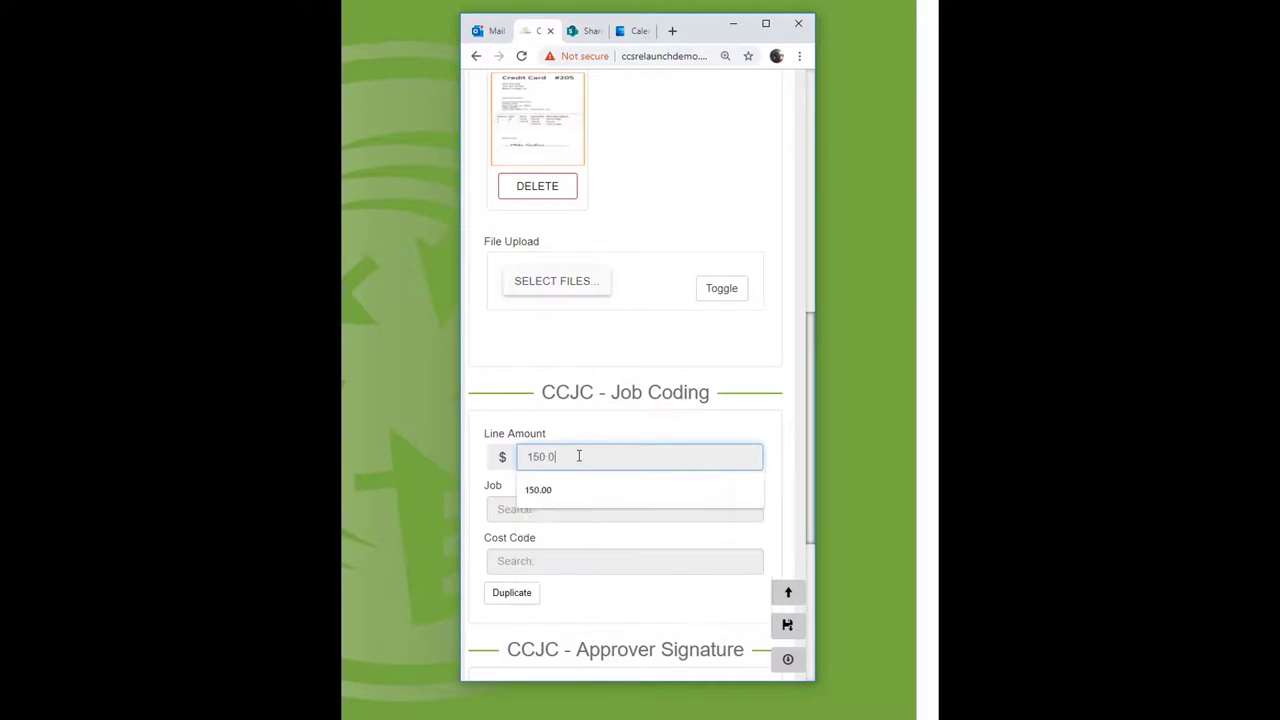
{"action": "key", "text": "Tab"}
{"action": "type", "text": "nw"}
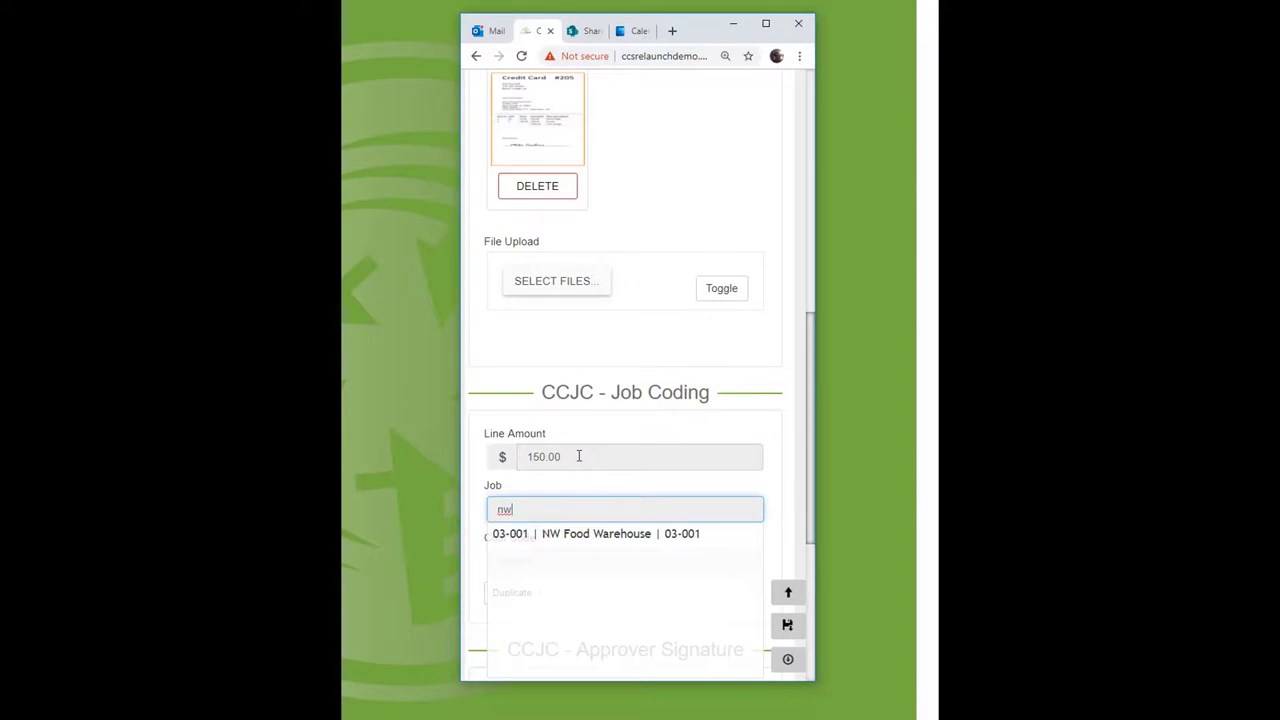
{"action": "left_click", "coordinate": [612, 535]}
Set the first coding line's cost code to 9-250 M Drywall for job 03-001.
{"action": "left_click", "coordinate": [527, 561]}
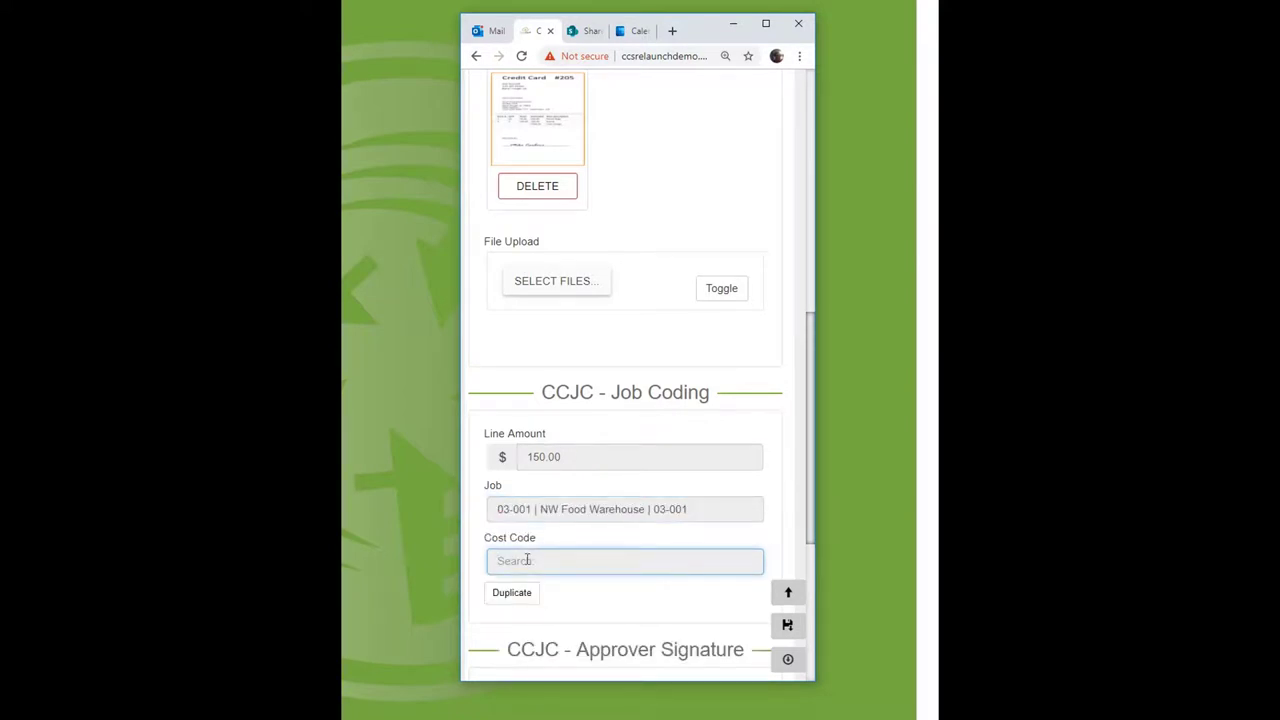
{"action": "type", "text": "9-25"}
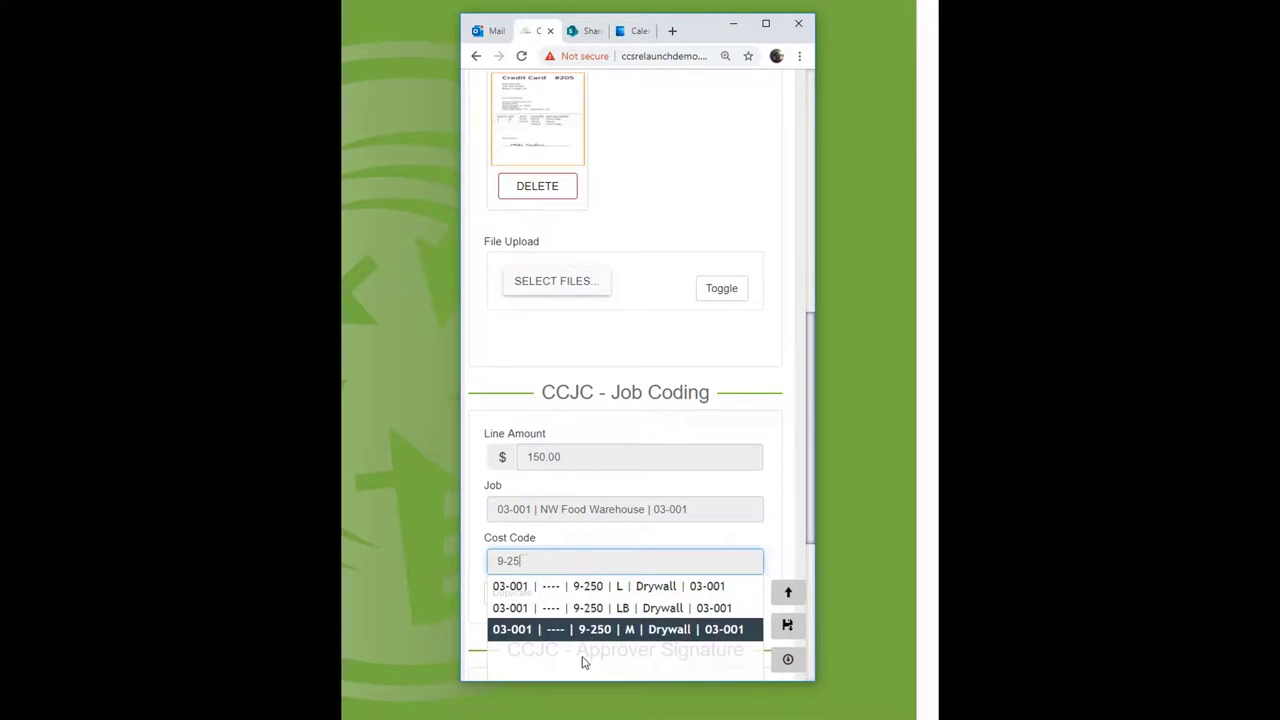
{"action": "left_click", "coordinate": [598, 630]}
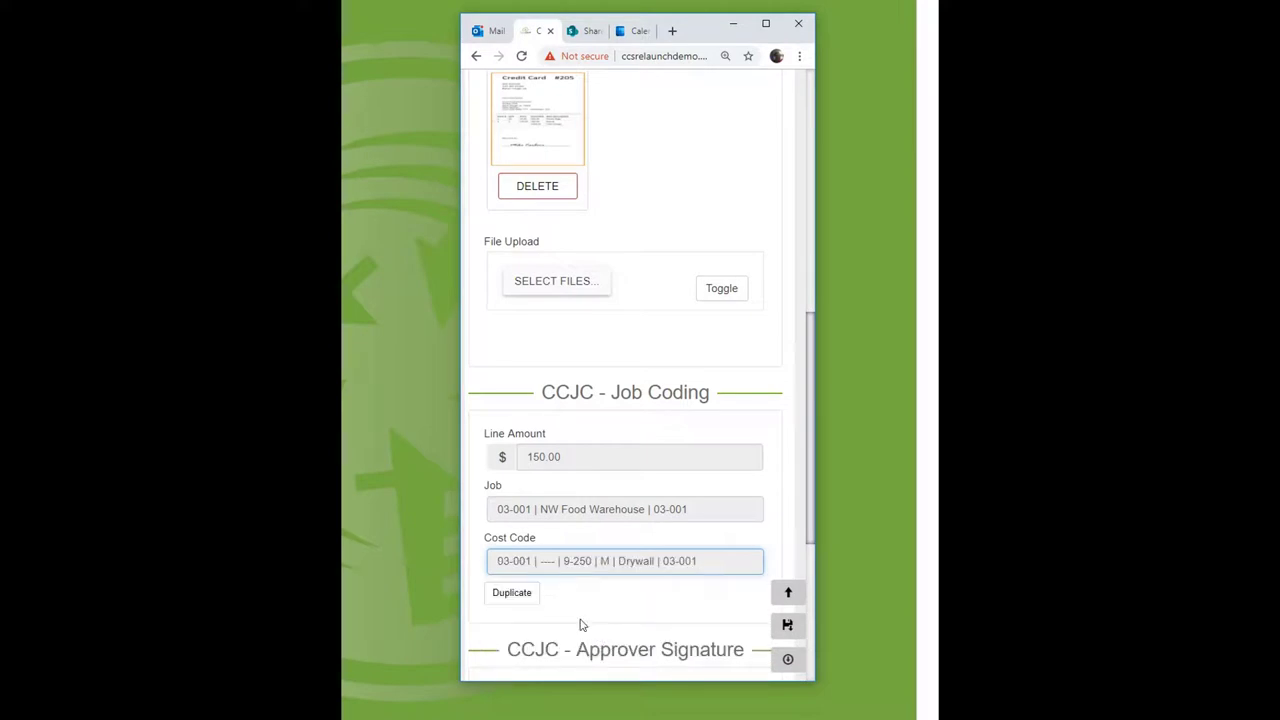
Add a second job coding line with an amount of 250 and the job 03-001 NW Food Warehouse.
{"action": "left_click", "coordinate": [511, 597]}
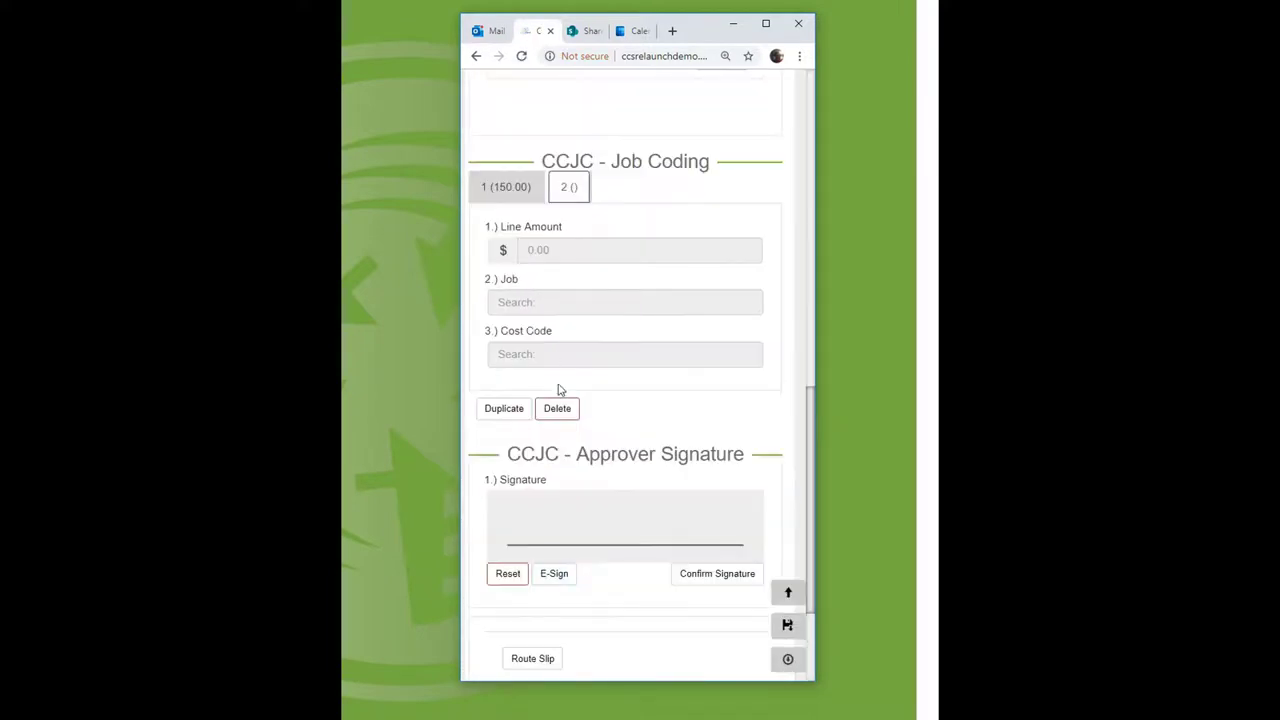
{"action": "left_click", "coordinate": [559, 249]}
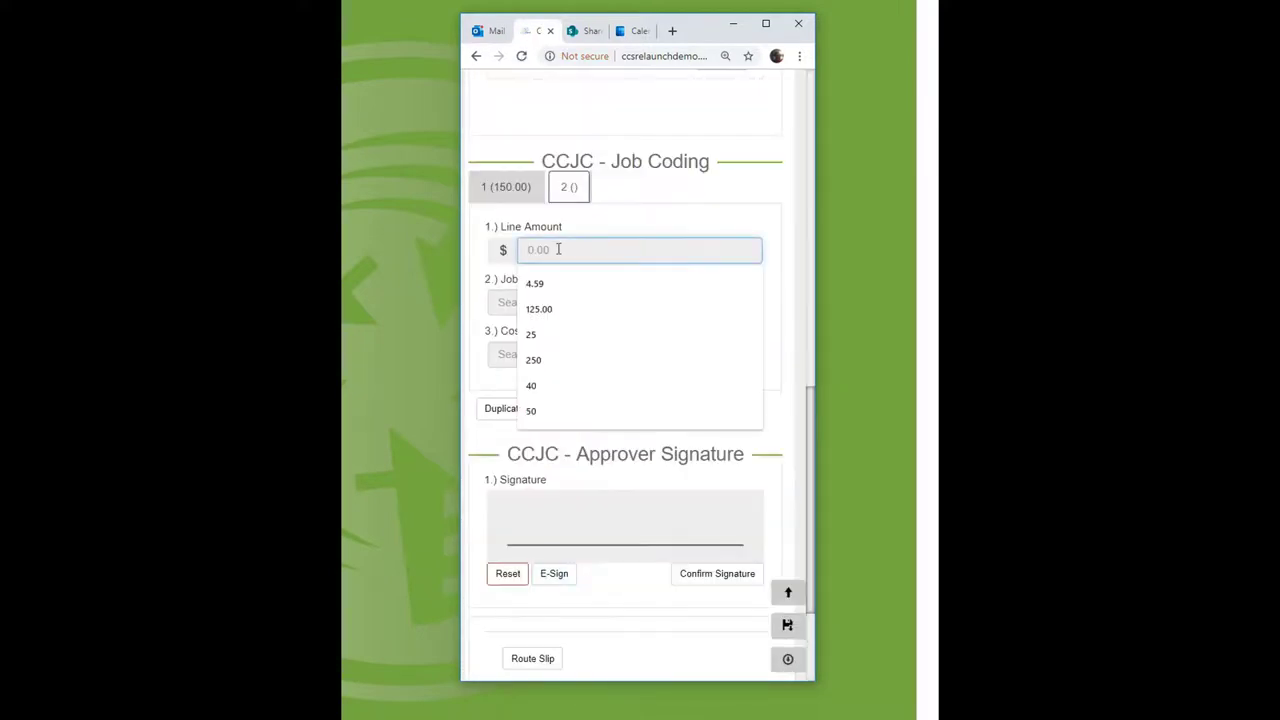
{"action": "type", "text": "250"}
{"action": "key", "text": "Tab"}
{"action": "type", "text": "nw"}
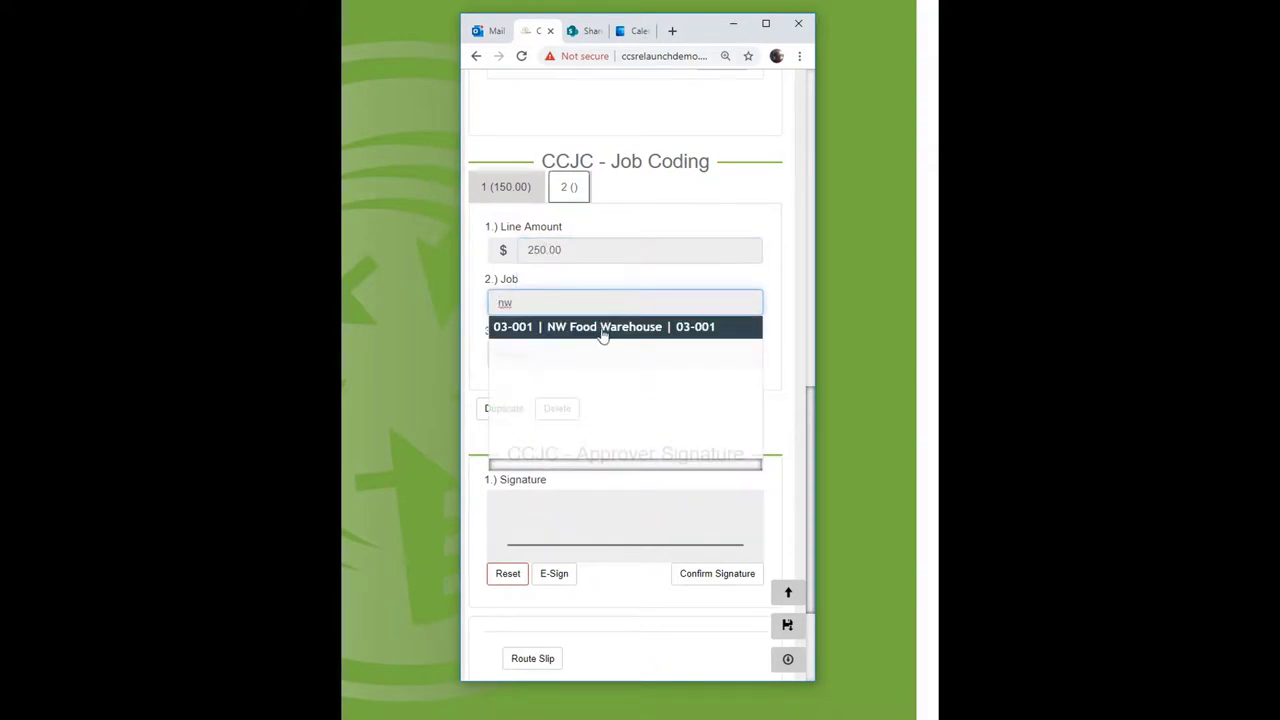
{"action": "left_click", "coordinate": [603, 327]}
Search cost codes by 9-210 and by "plaster", and assign 9-210 M Drywall Plaster to the second coding line.
{"action": "left_click", "coordinate": [508, 356]}
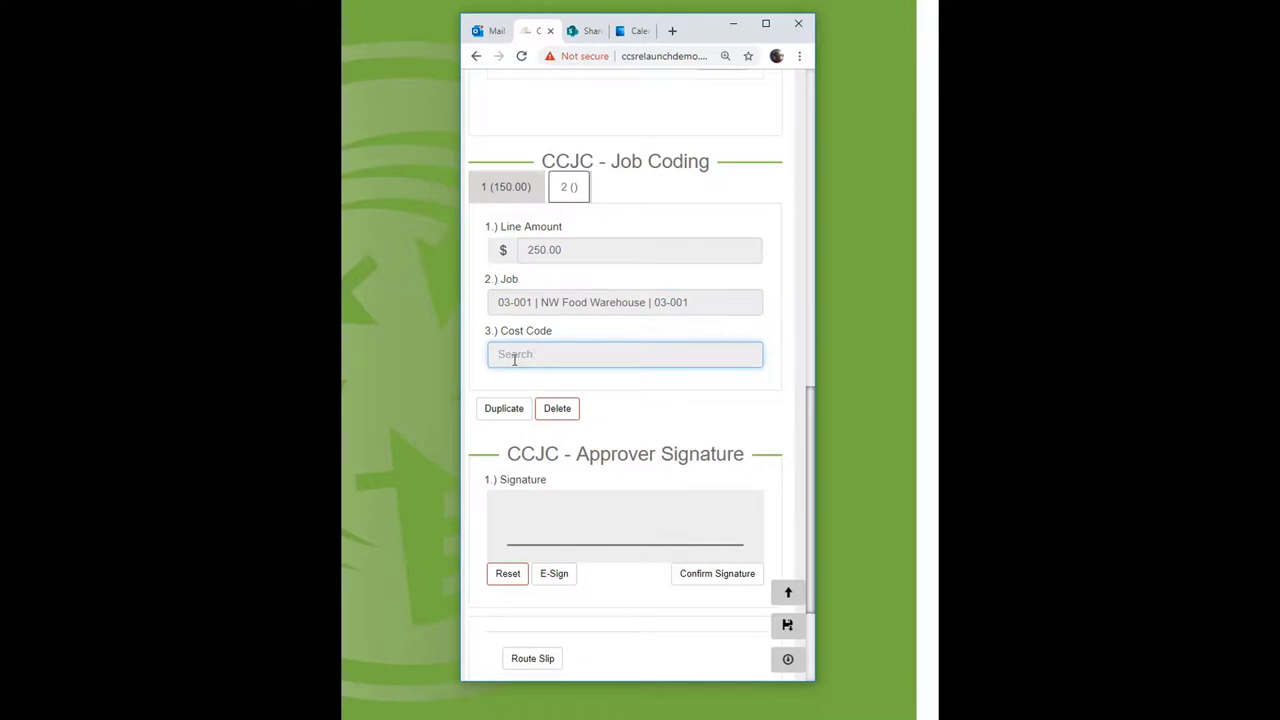
{"action": "type", "text": "9-210"}
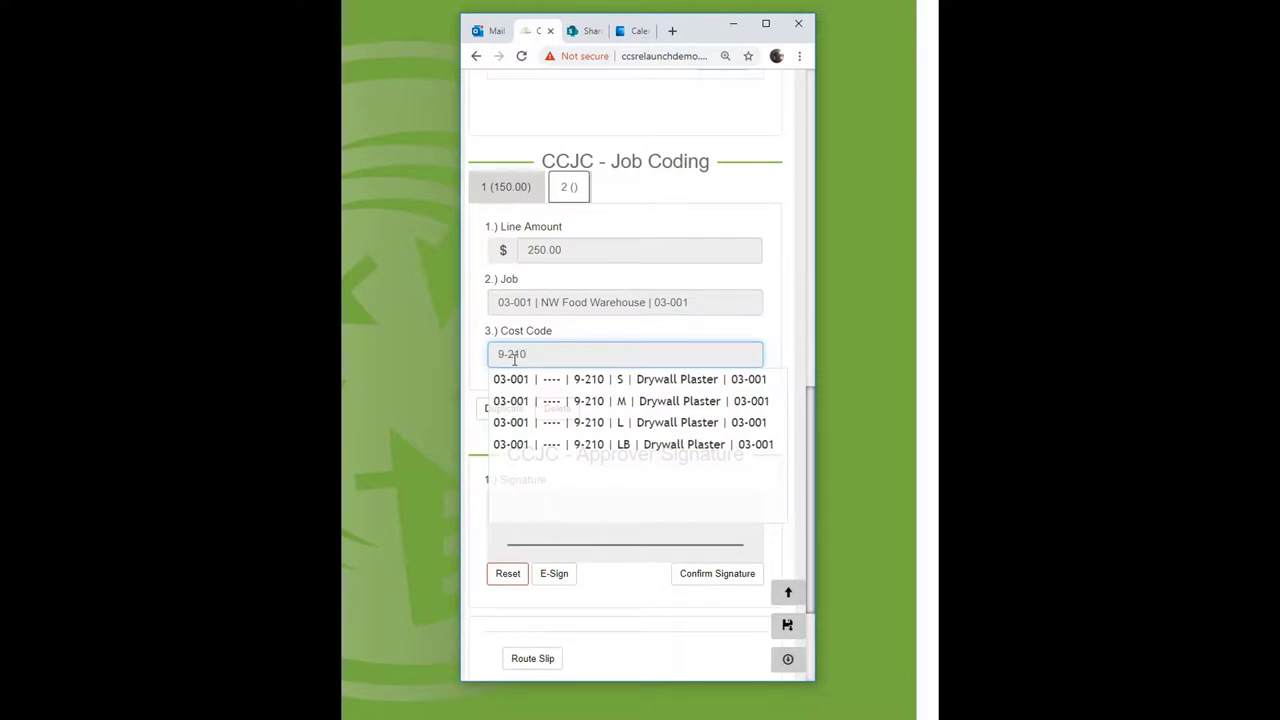
{"action": "key", "text": "BackSpace"}
{"action": "key", "text": "BackSpace"}
{"action": "key", "text": "BackSpace"}
{"action": "key", "text": "BackSpace"}
{"action": "key", "text": "BackSpace"}
{"action": "type", "text": "plaster"}
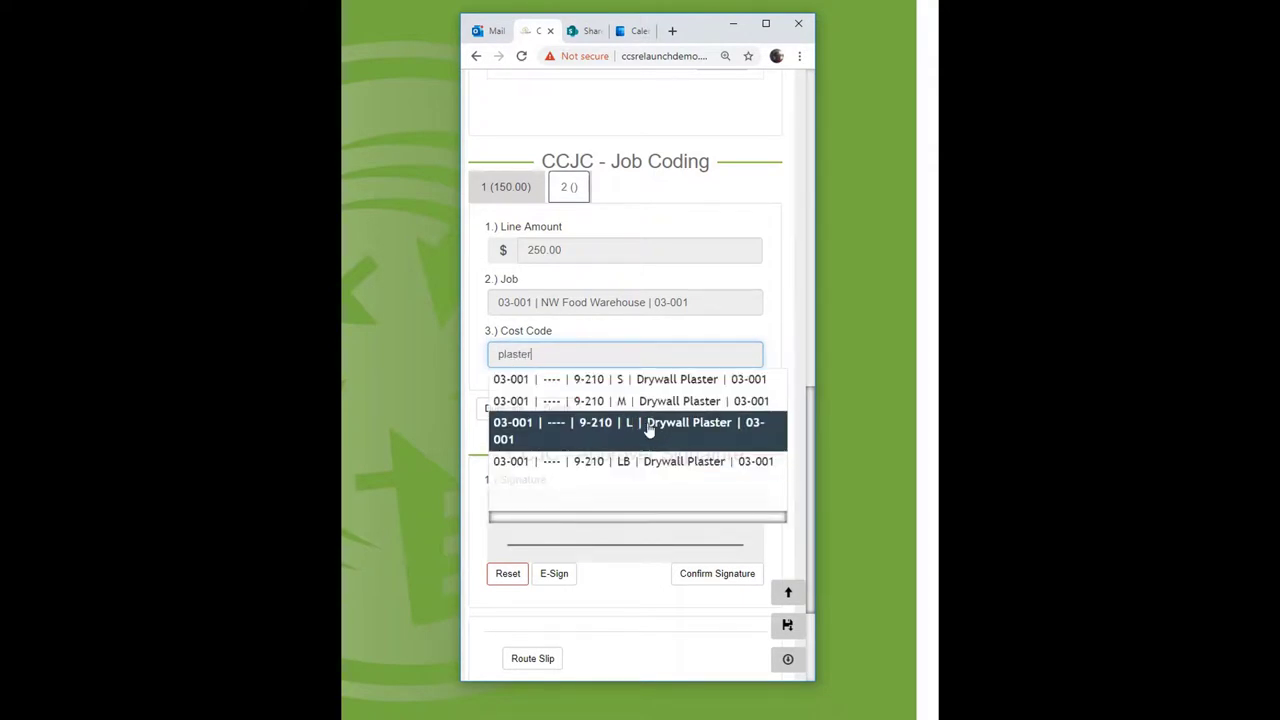
{"action": "left_click", "coordinate": [645, 404]}
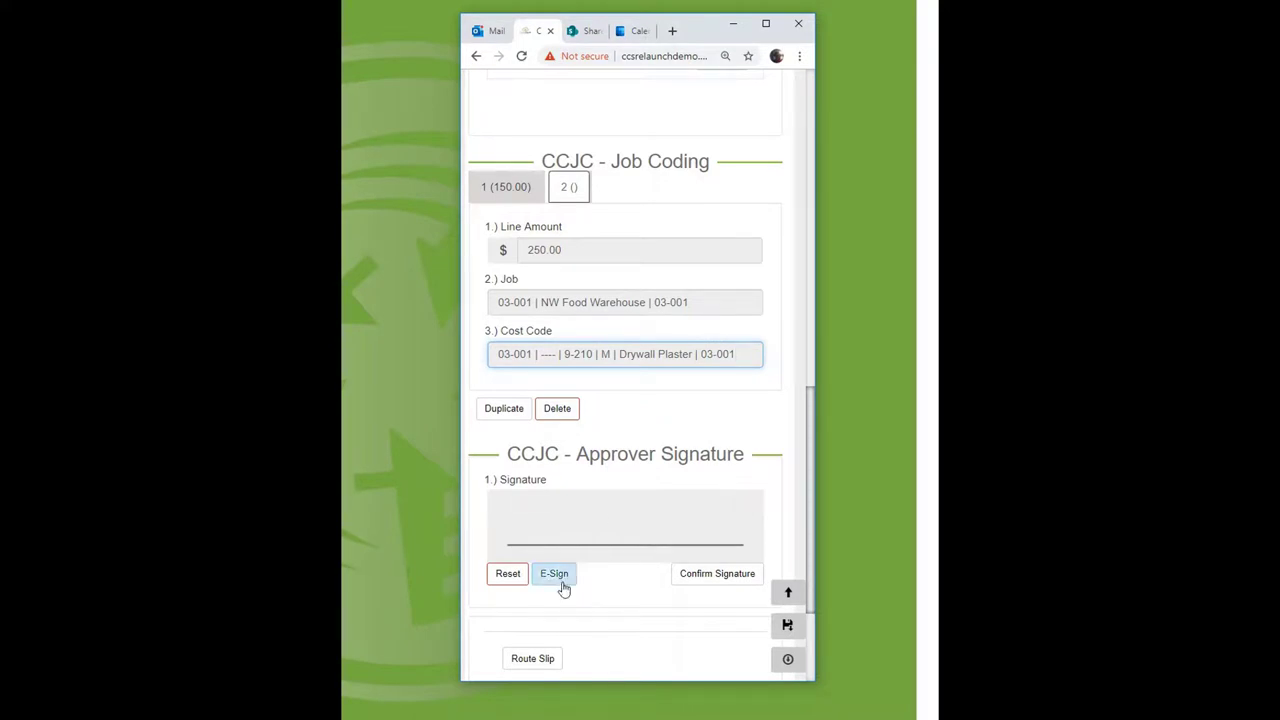
Open the route slip, set its type to Users and select a coworker as the recipient.
{"action": "scroll", "coordinate": [684, 605], "scroll_direction": "down", "scroll_amount": 2}
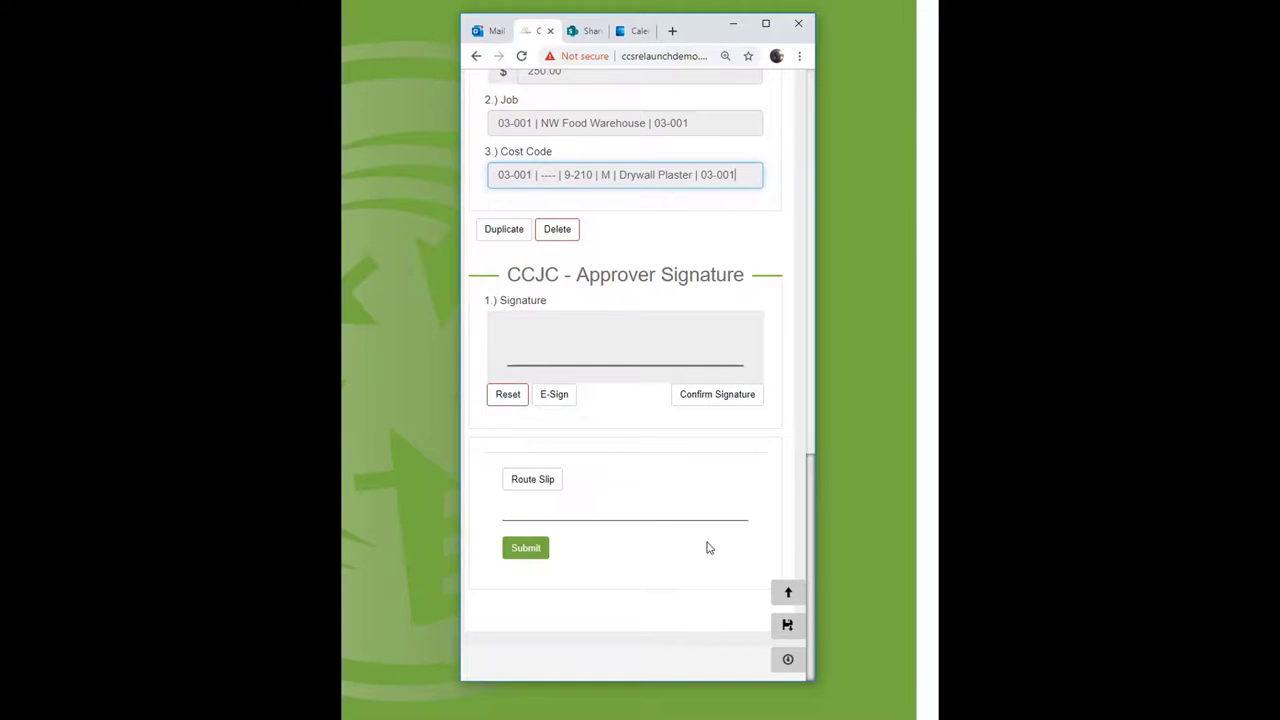
{"action": "left_click", "coordinate": [538, 489]}
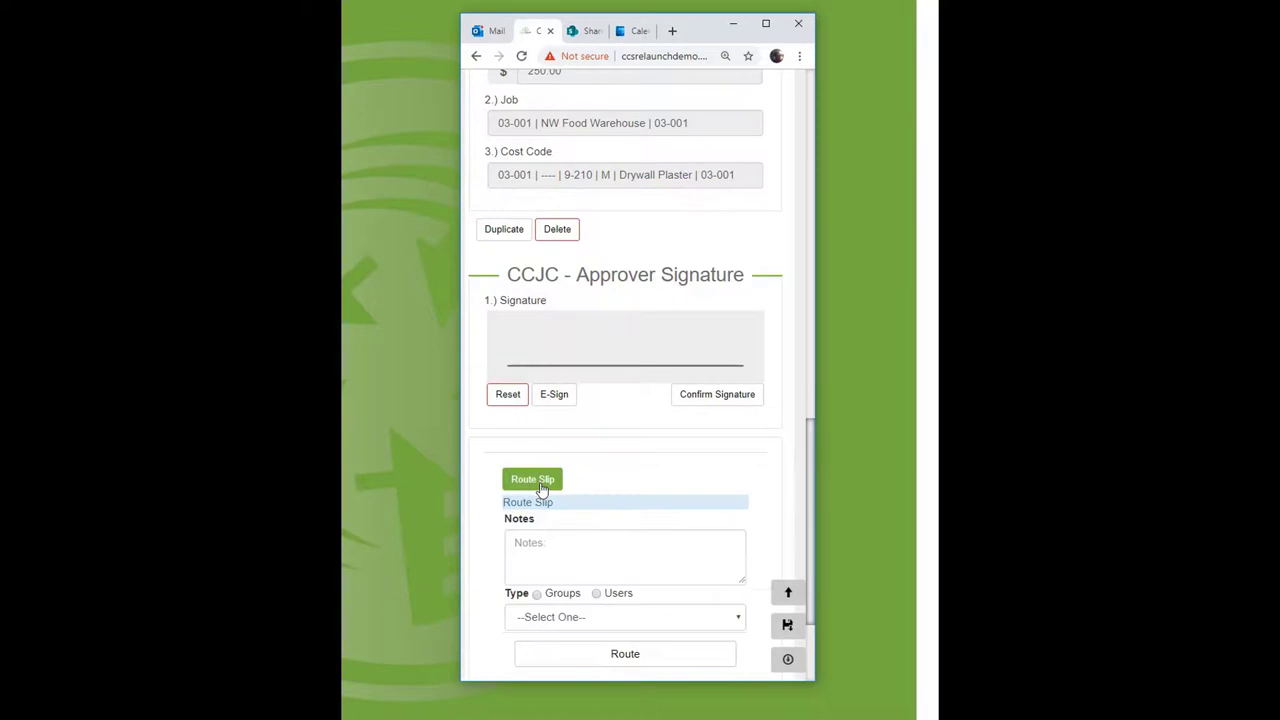
{"action": "left_click", "coordinate": [596, 594]}
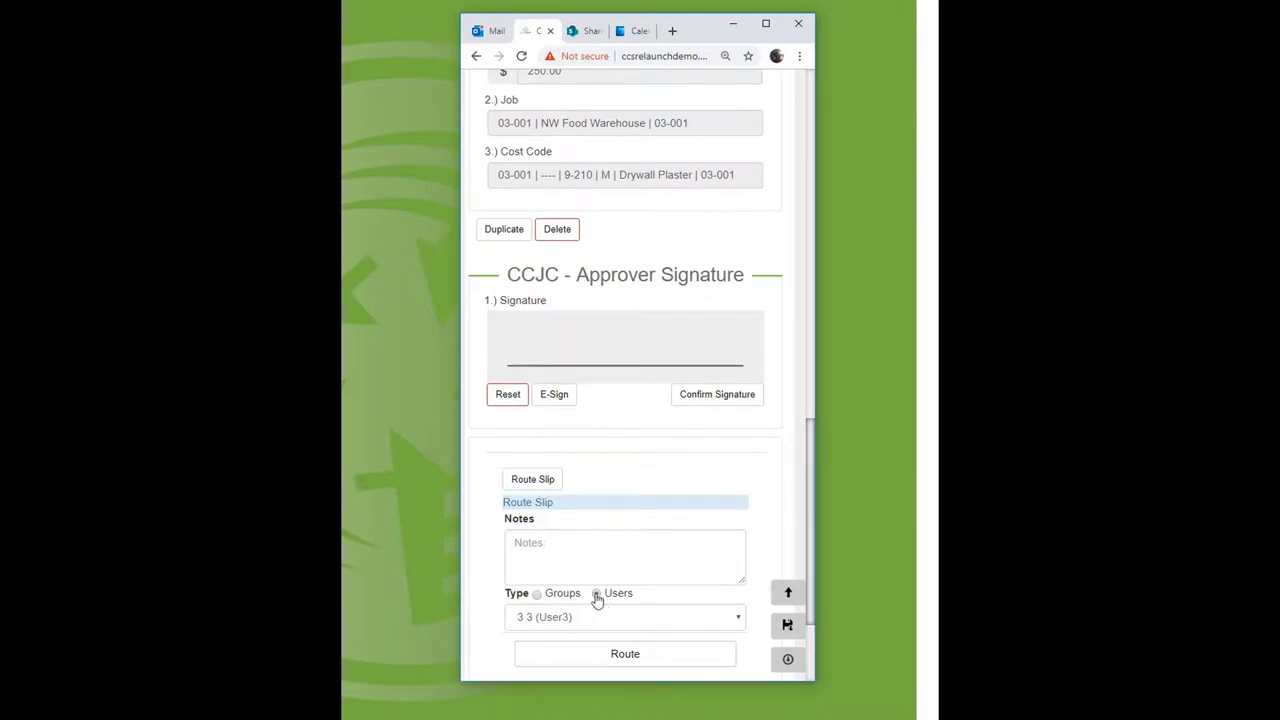
{"action": "left_click", "coordinate": [608, 619]}
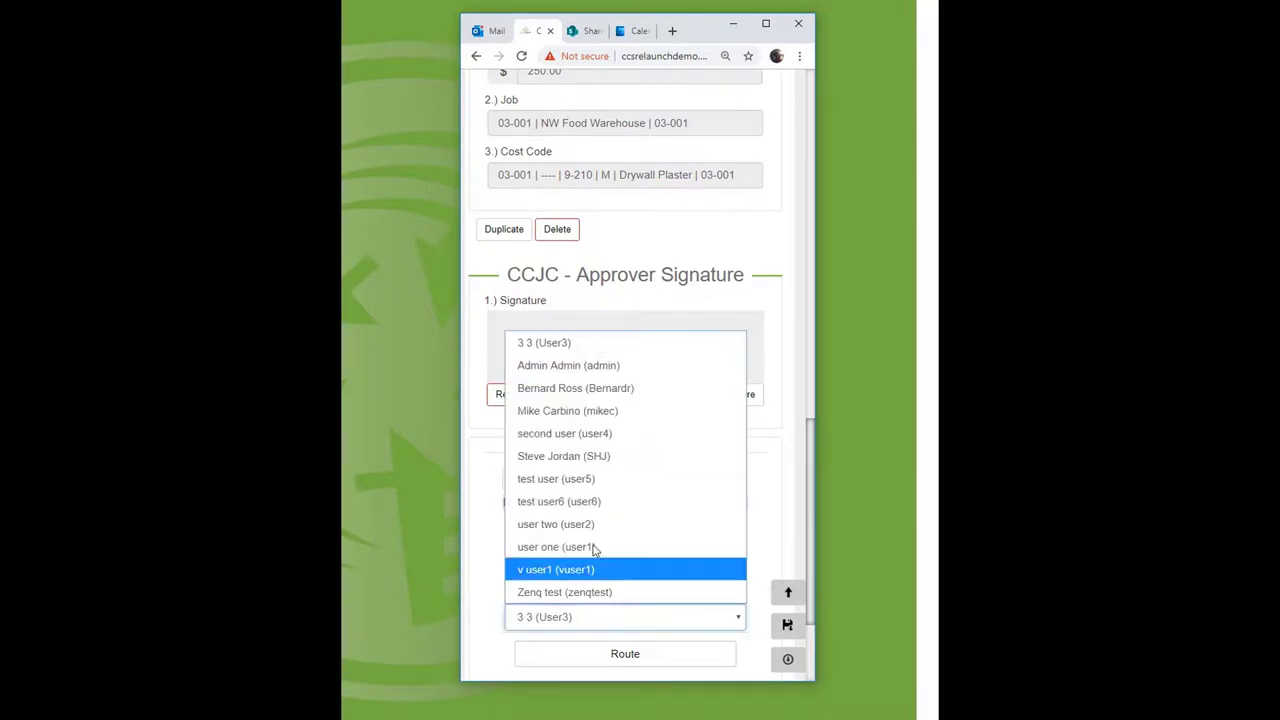
{"action": "left_click", "coordinate": [610, 411]}
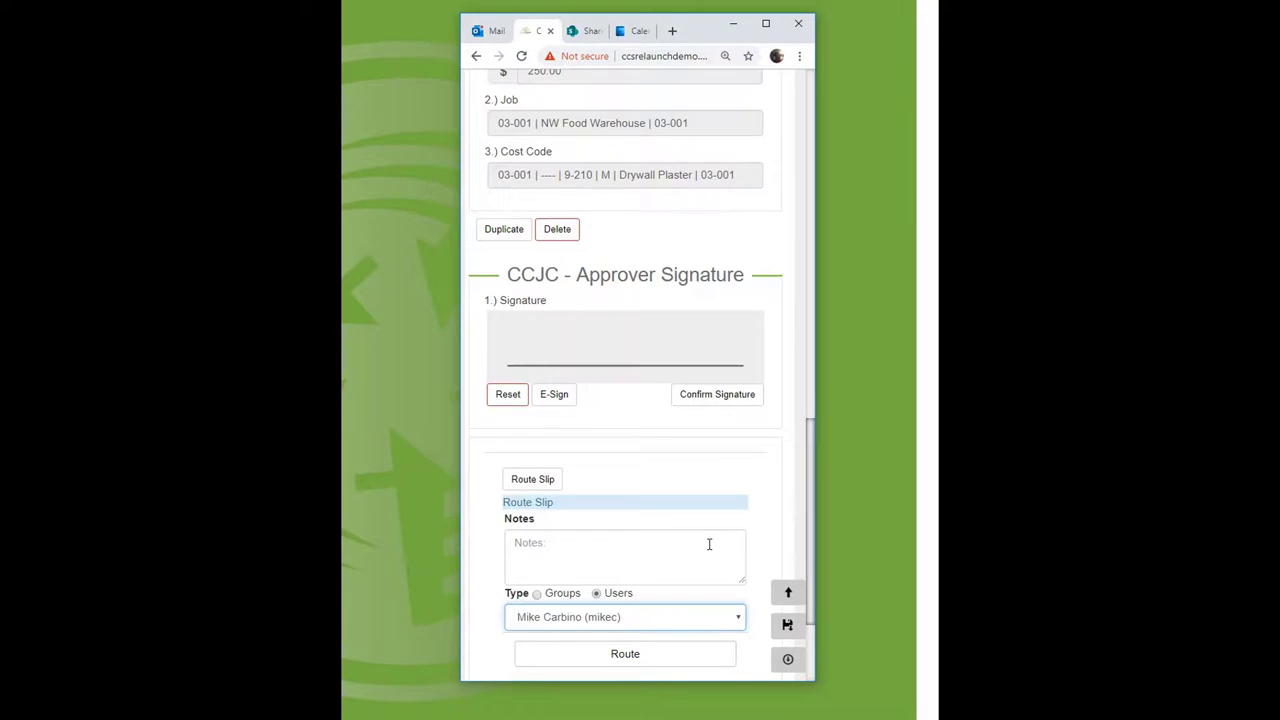
{"action": "scroll", "coordinate": [708, 548], "scroll_direction": "down", "scroll_amount": 2}
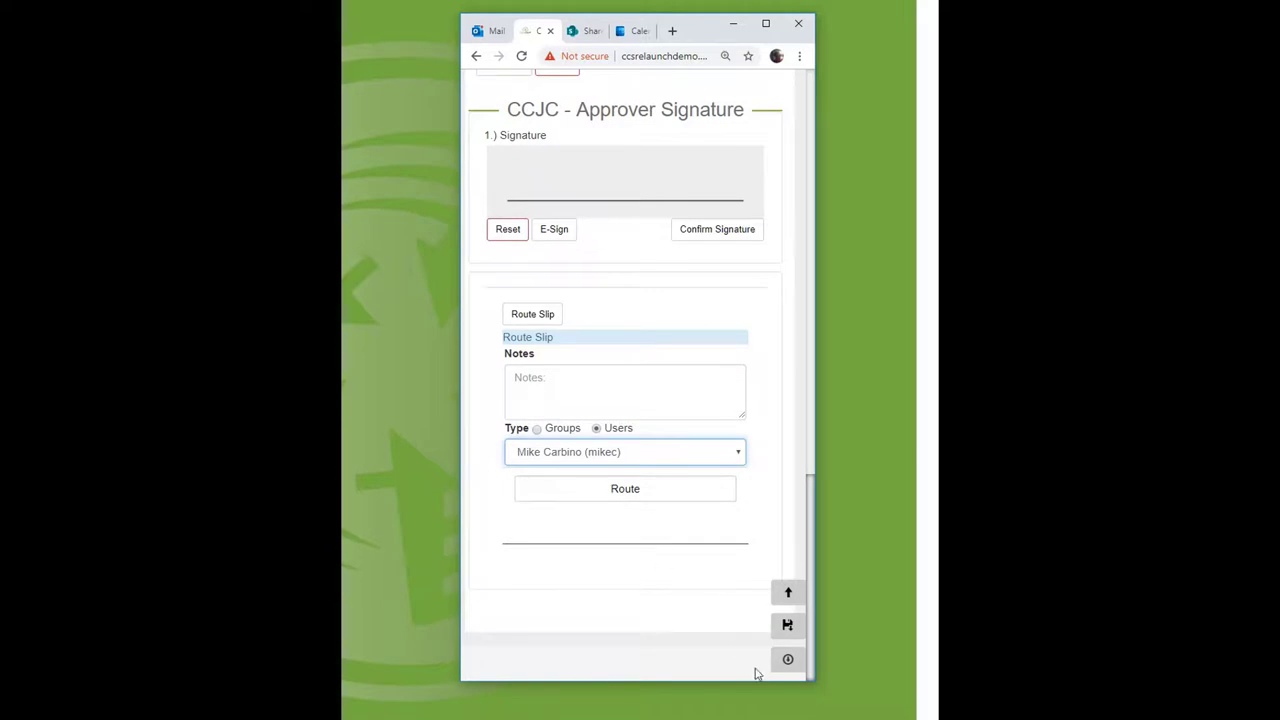
Save the form and generate its PDF version.
{"action": "left_click", "coordinate": [786, 632]}
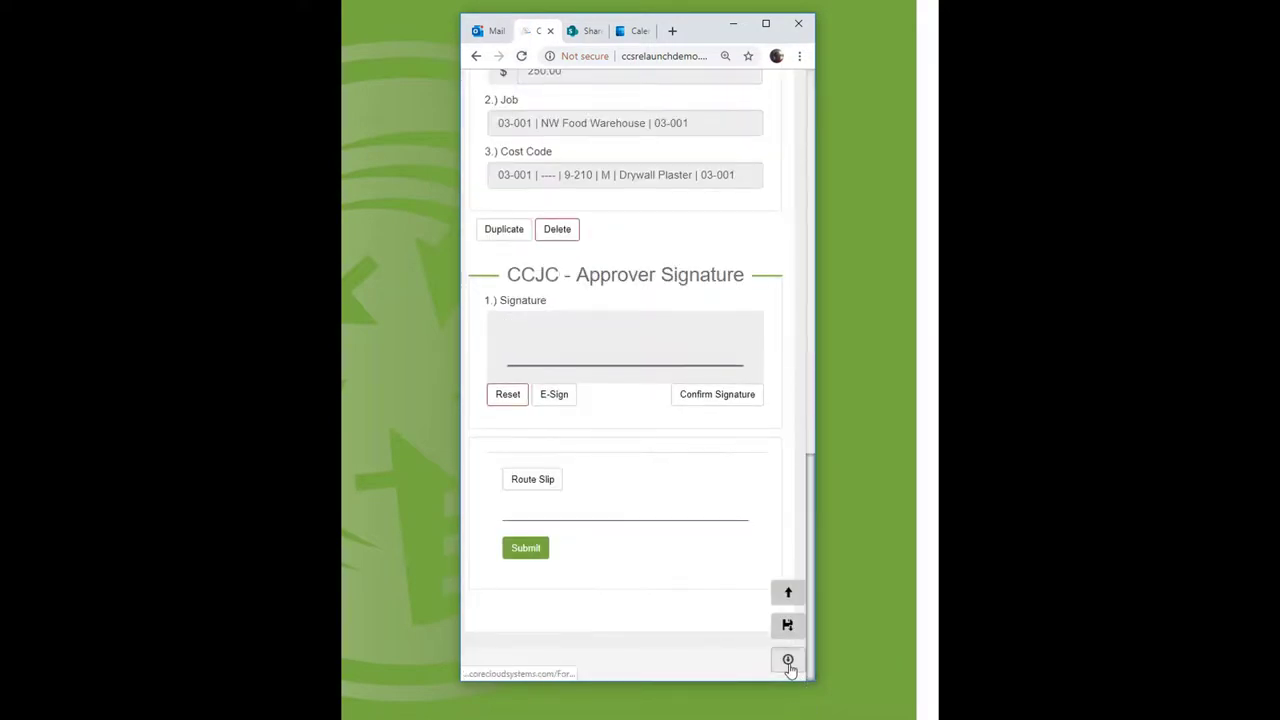
{"action": "left_click", "coordinate": [788, 664]}
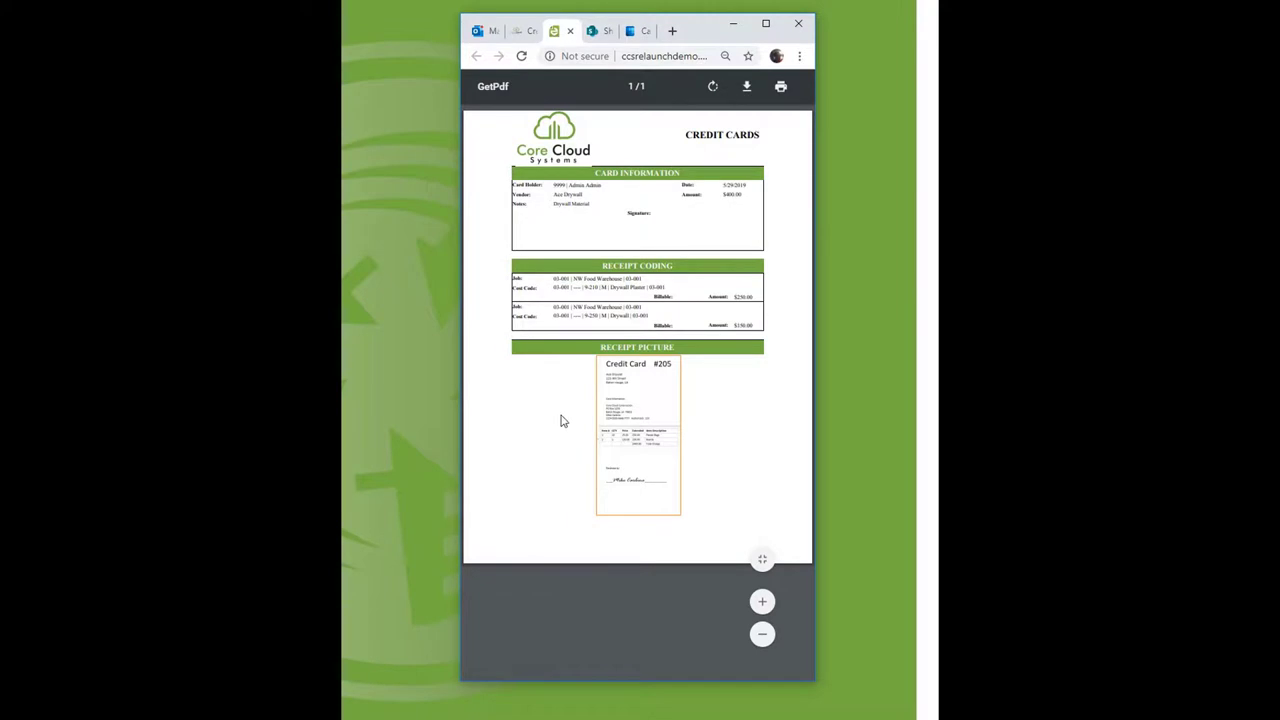
Return to the form's browser page and review the saved card info section.
{"action": "left_click", "coordinate": [520, 31]}
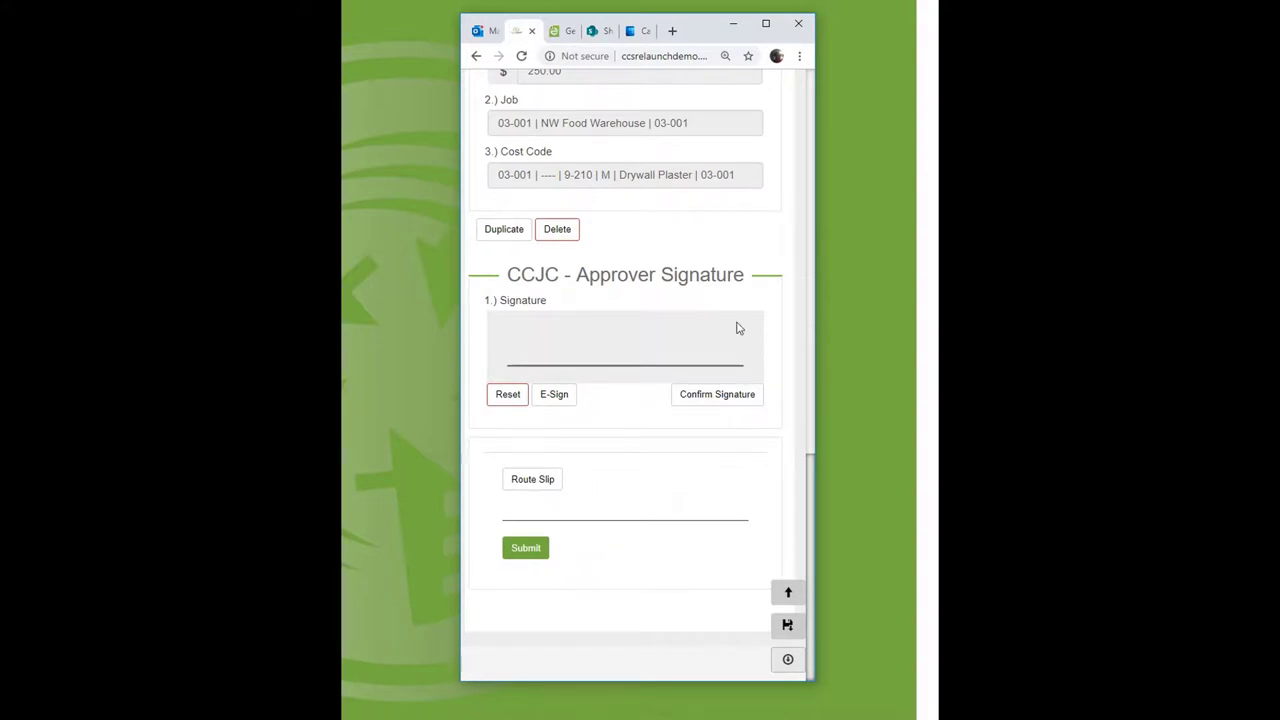
{"action": "scroll", "coordinate": [688, 355], "scroll_direction": "up", "scroll_amount": 3}
{"action": "scroll", "coordinate": [688, 355], "scroll_direction": "up", "scroll_amount": 8}
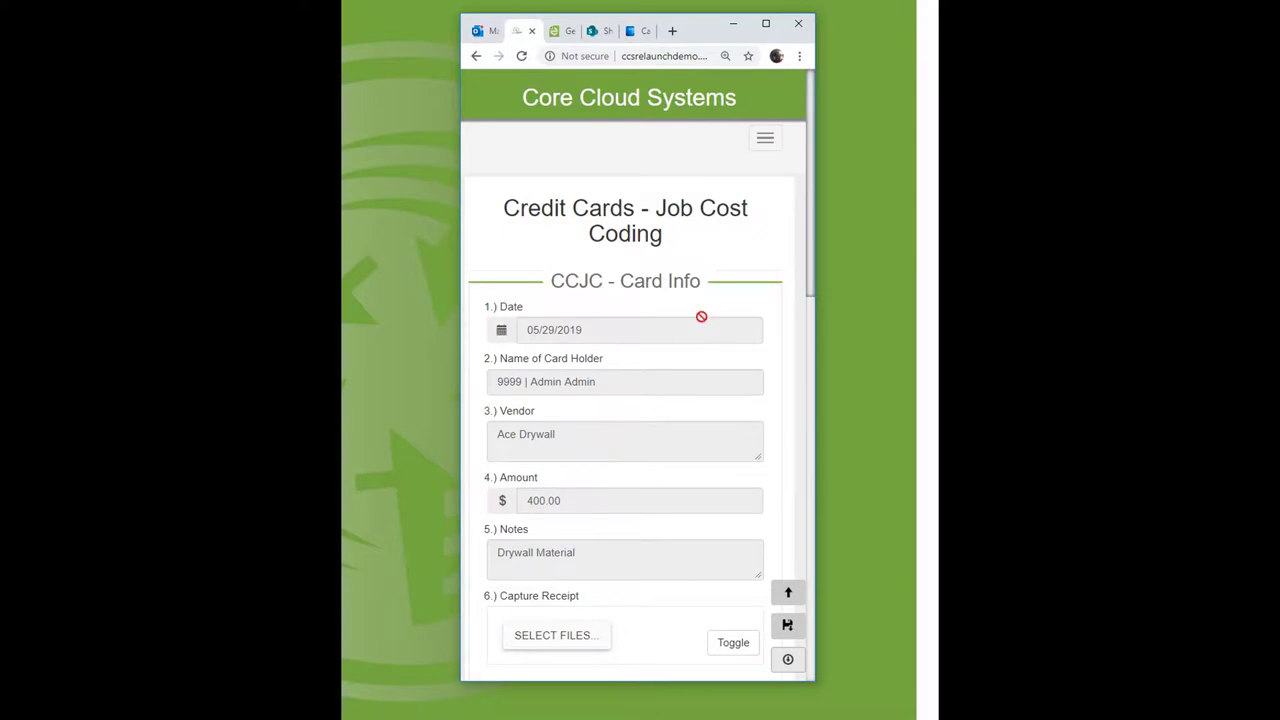
Open the routed credit card form from the notification e-mail, inspect its captured receipt image and close the image.
{"action": "left_click", "coordinate": [765, 140]}
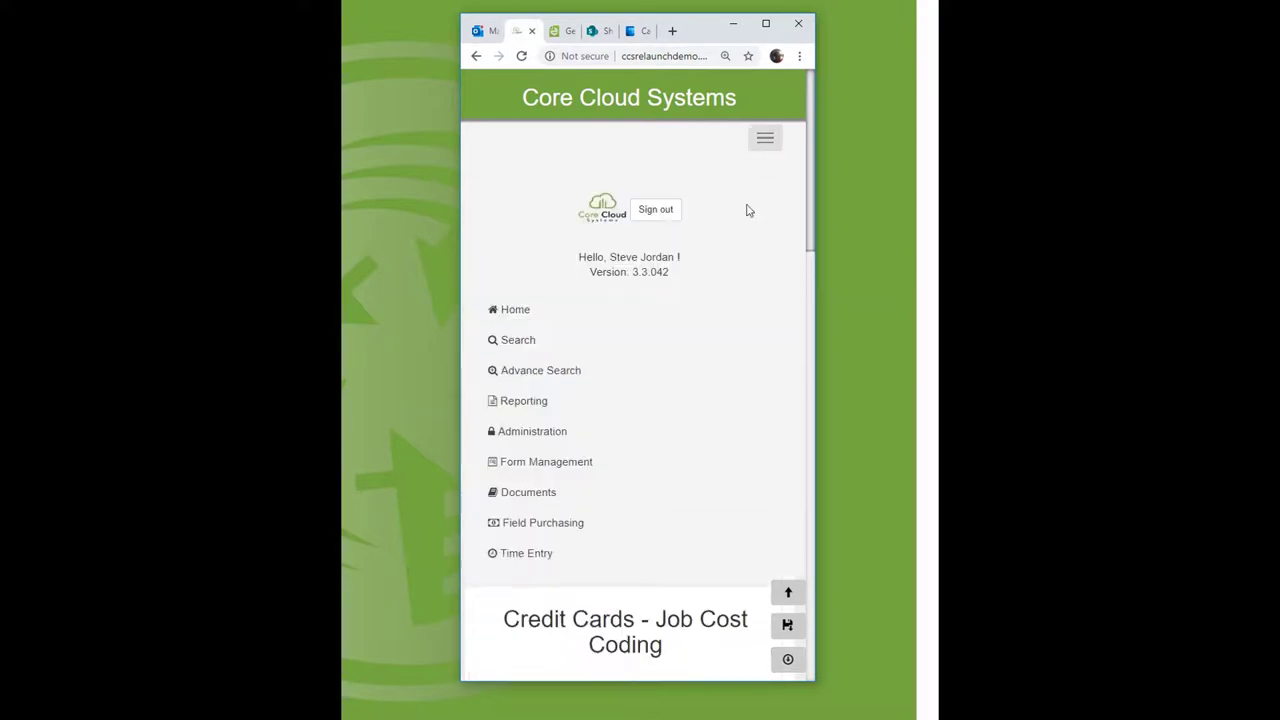
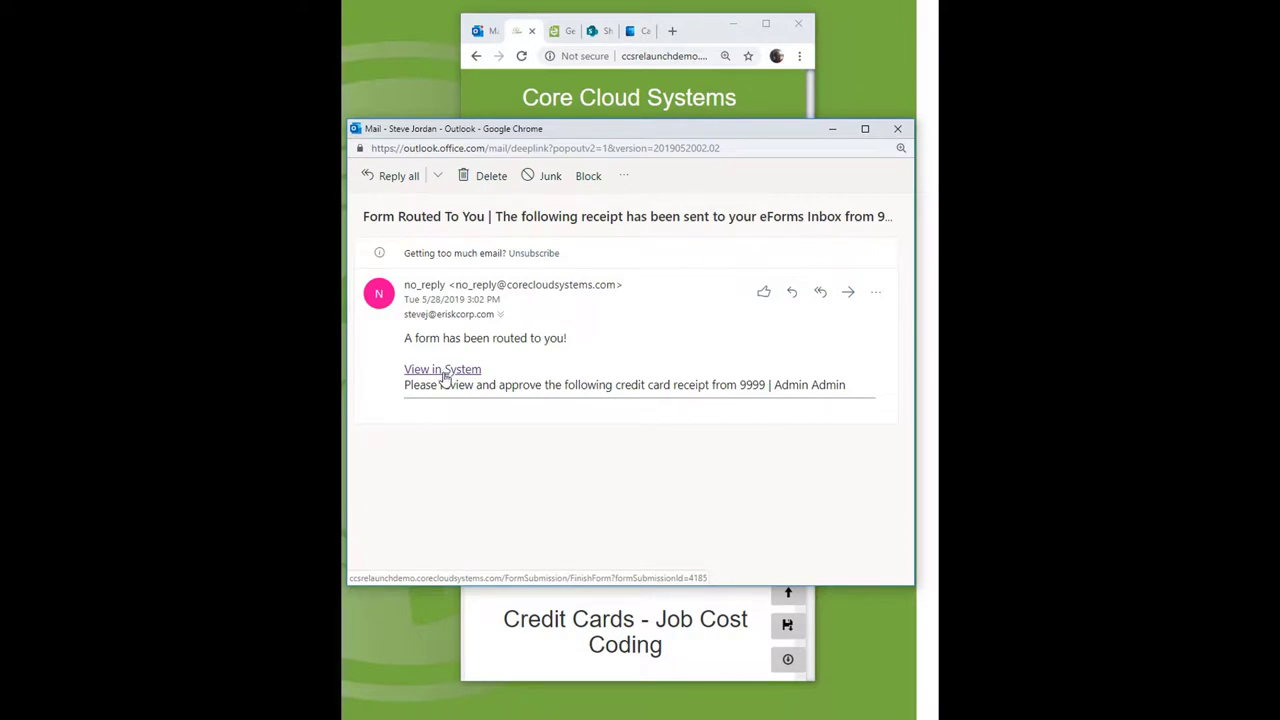
{"action": "left_click", "coordinate": [443, 372]}
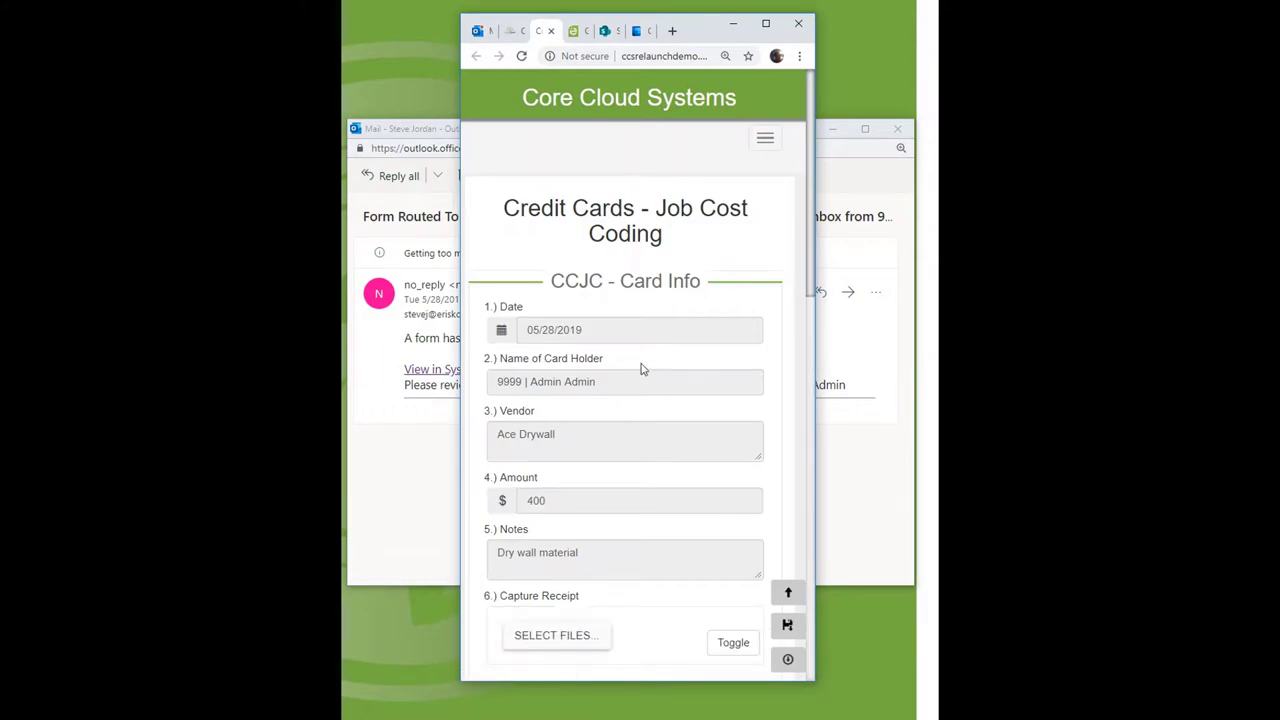
{"action": "scroll", "coordinate": [644, 368], "scroll_direction": "down", "scroll_amount": 2}
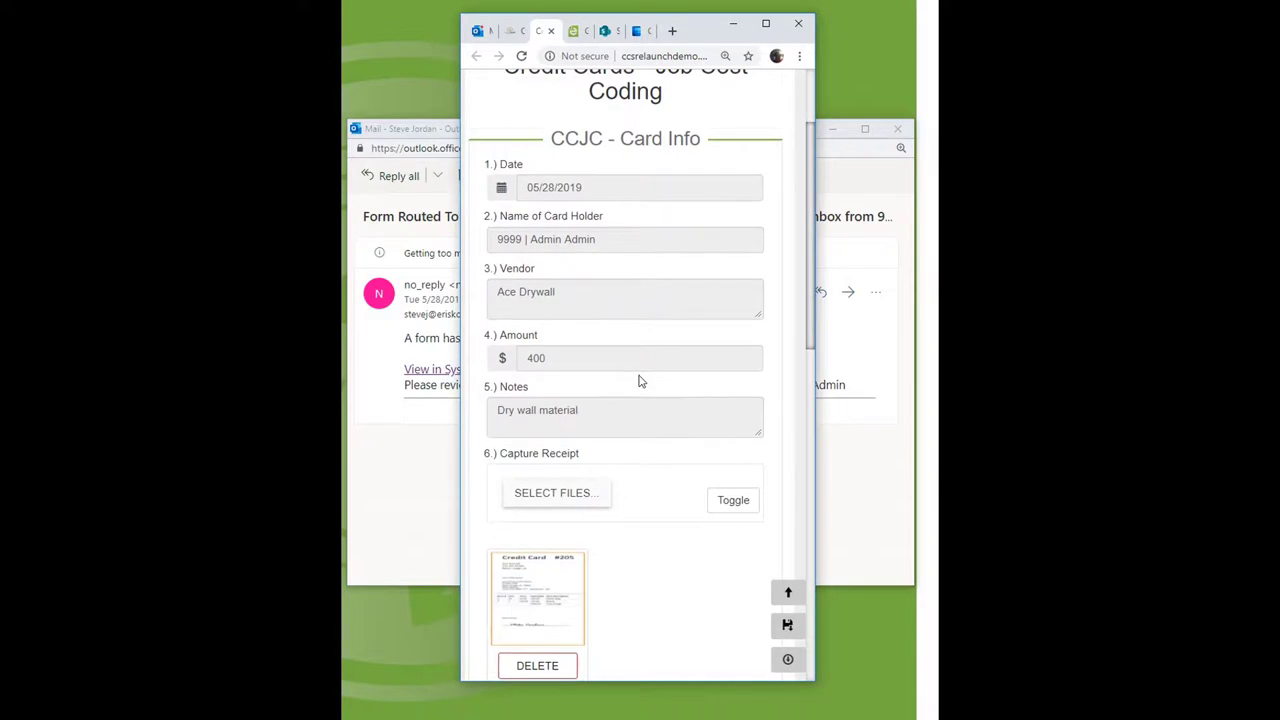
{"action": "scroll", "coordinate": [640, 380], "scroll_direction": "down", "scroll_amount": 3}
{"action": "left_click", "coordinate": [557, 390]}
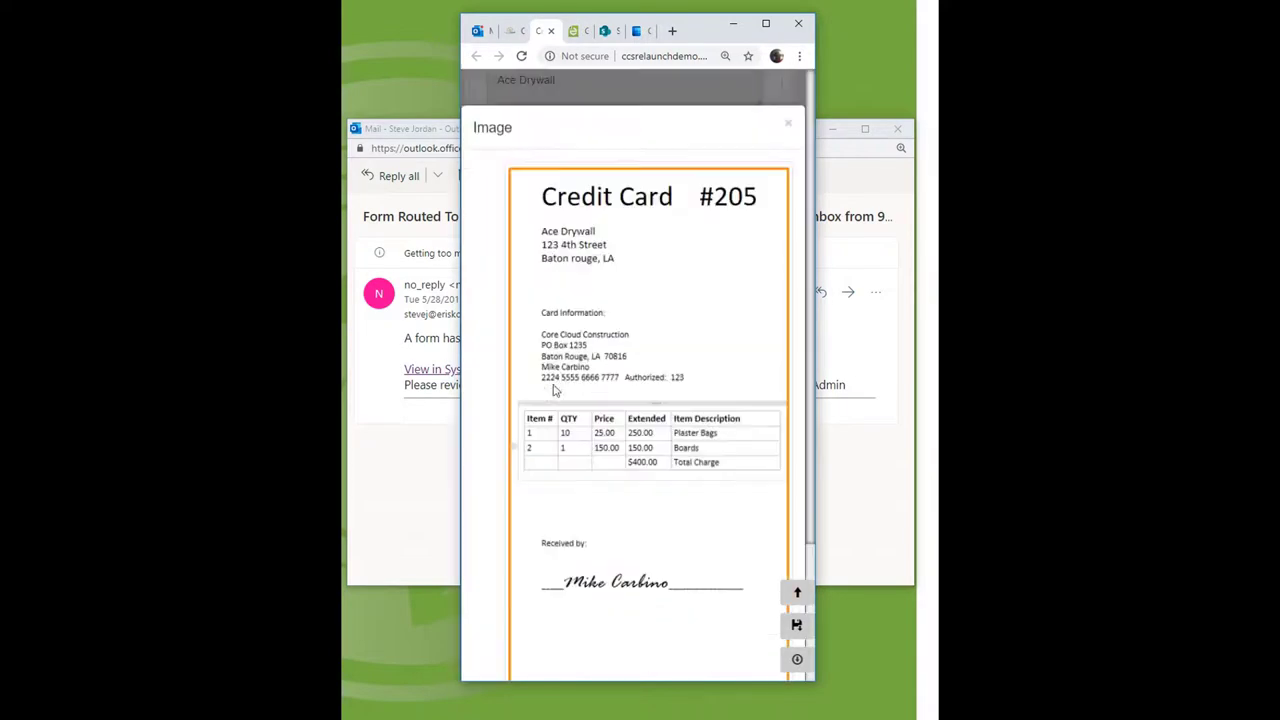
{"action": "scroll", "coordinate": [606, 349], "scroll_direction": "down", "scroll_amount": 2}
{"action": "scroll", "coordinate": [606, 349], "scroll_direction": "up", "scroll_amount": 2}
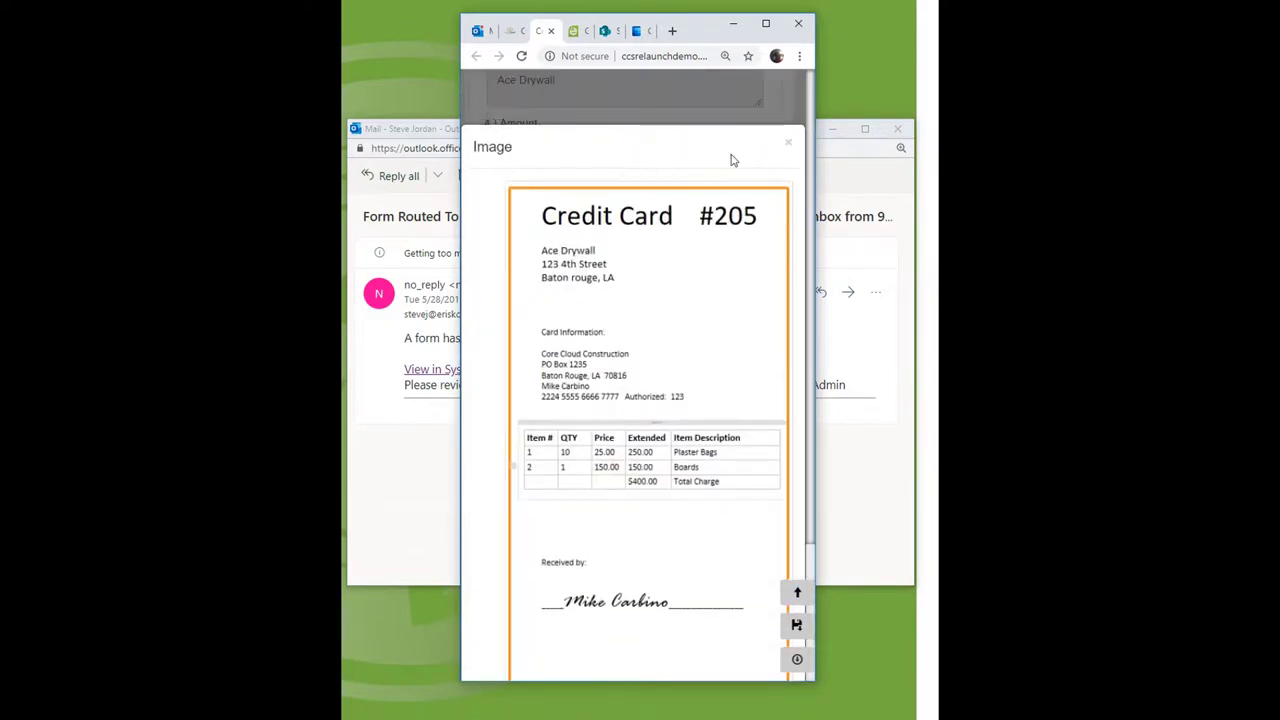
{"action": "left_click", "coordinate": [789, 144]}
Draw a freehand signature in the Approver Signature section, reset it and apply the electronic signature instead.
{"action": "scroll", "coordinate": [668, 257], "scroll_direction": "down", "scroll_amount": 6}
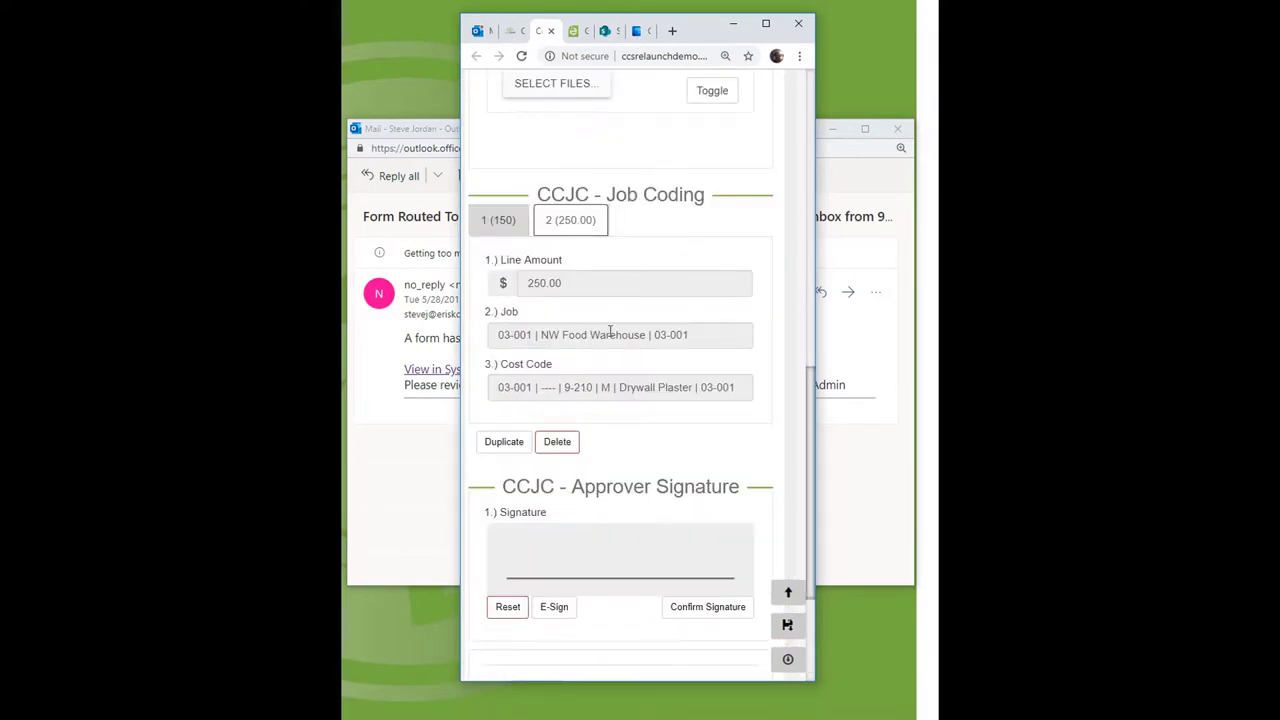
{"action": "scroll", "coordinate": [610, 340], "scroll_direction": "down", "scroll_amount": 2}
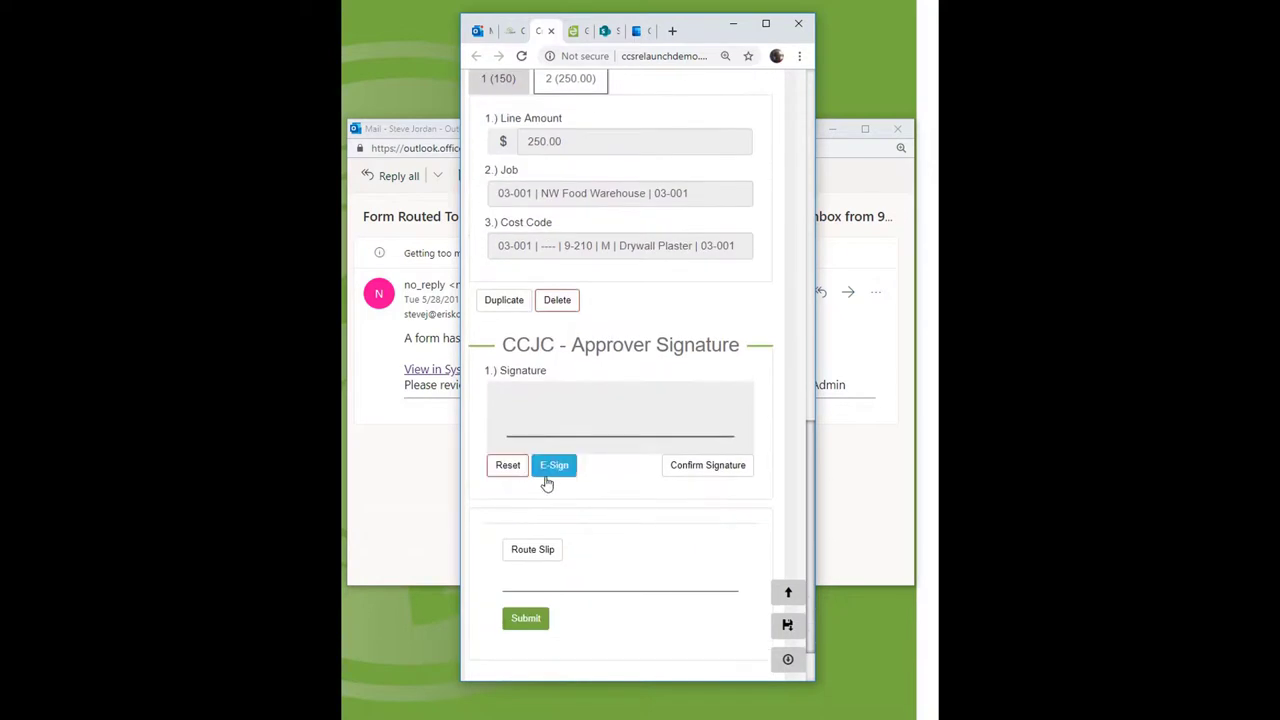
{"action": "mouse_move", "coordinate": [557, 420]}
{"action": "left_mouse_down"}
{"action": "mouse_move", "coordinate": [621, 377]}
{"action": "mouse_move", "coordinate": [640, 432]}
{"action": "mouse_move", "coordinate": [672, 418]}
{"action": "left_mouse_up"}
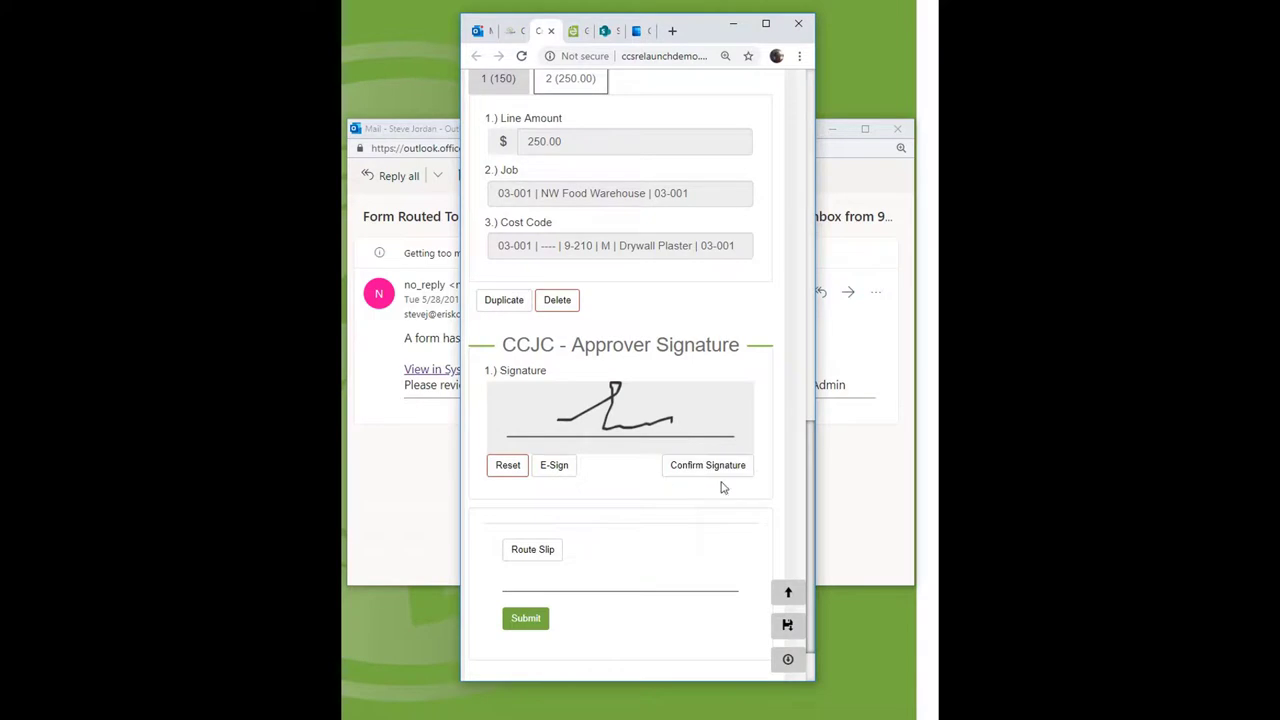
{"action": "left_click", "coordinate": [506, 468]}
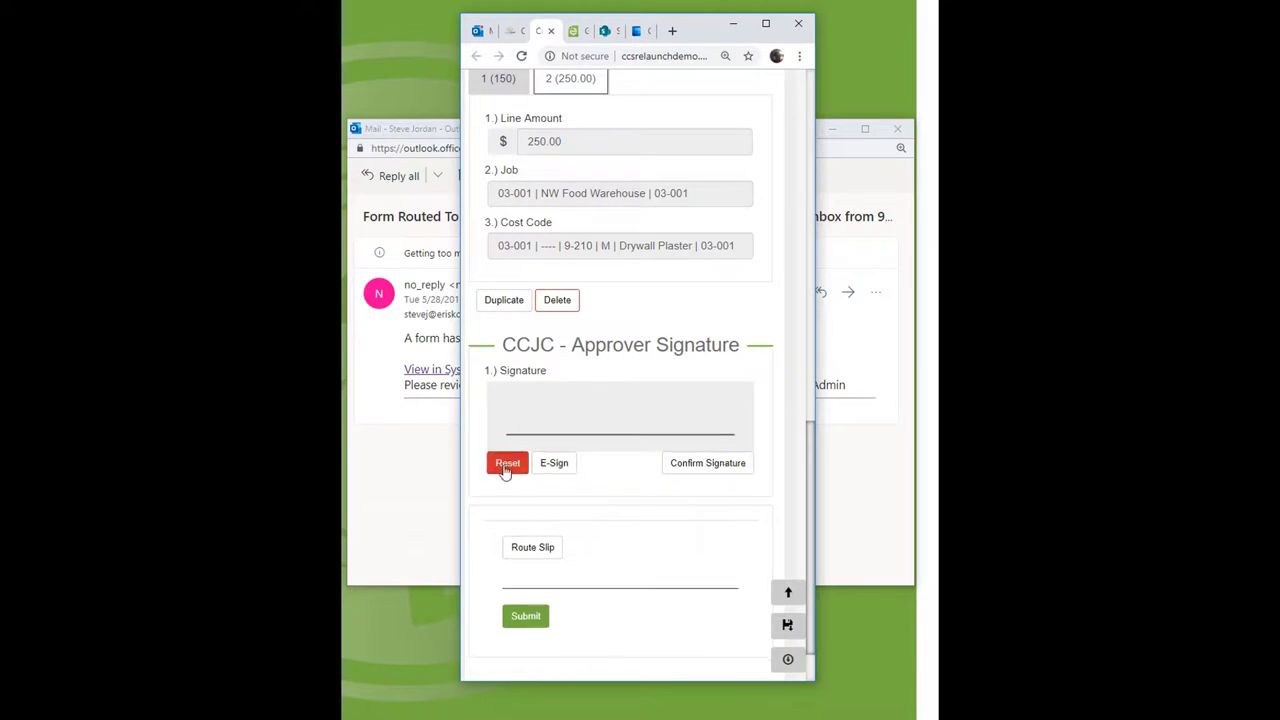
{"action": "left_click", "coordinate": [567, 464]}
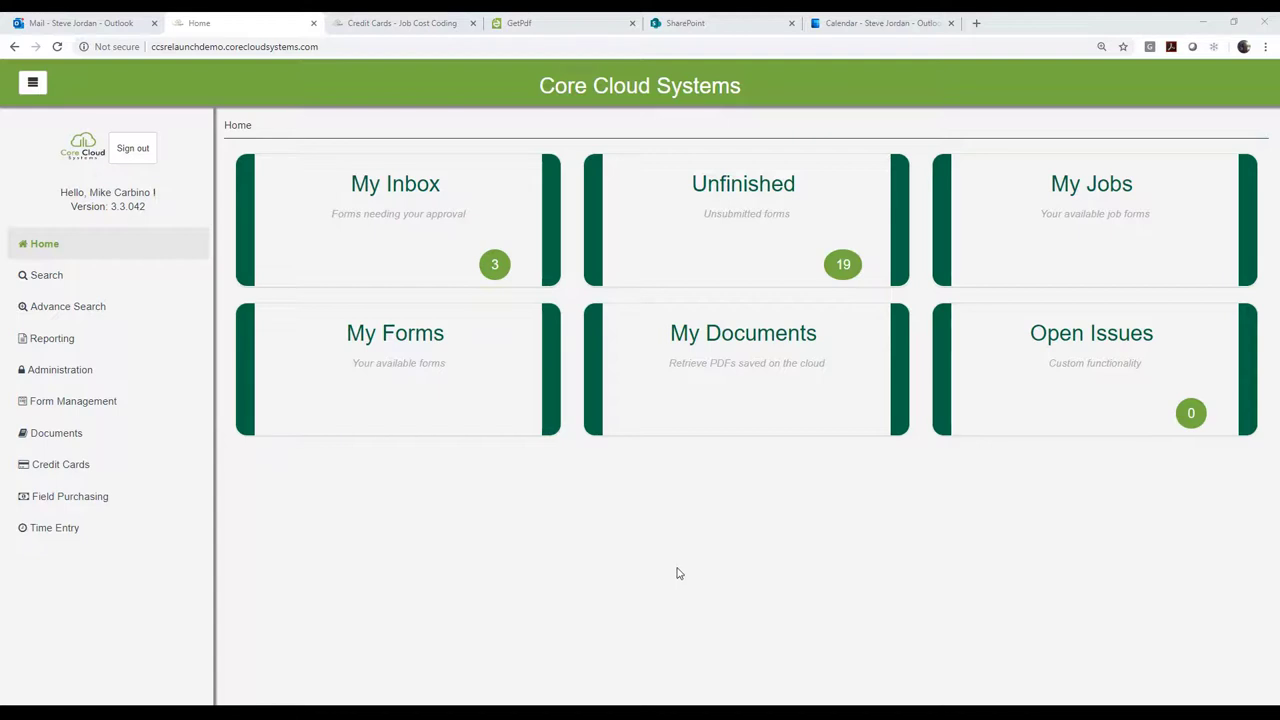
Open the Credit Cards module, check the standard import spreadsheet in Excel and return to show the statement listing.
{"action": "left_click", "coordinate": [86, 470]}
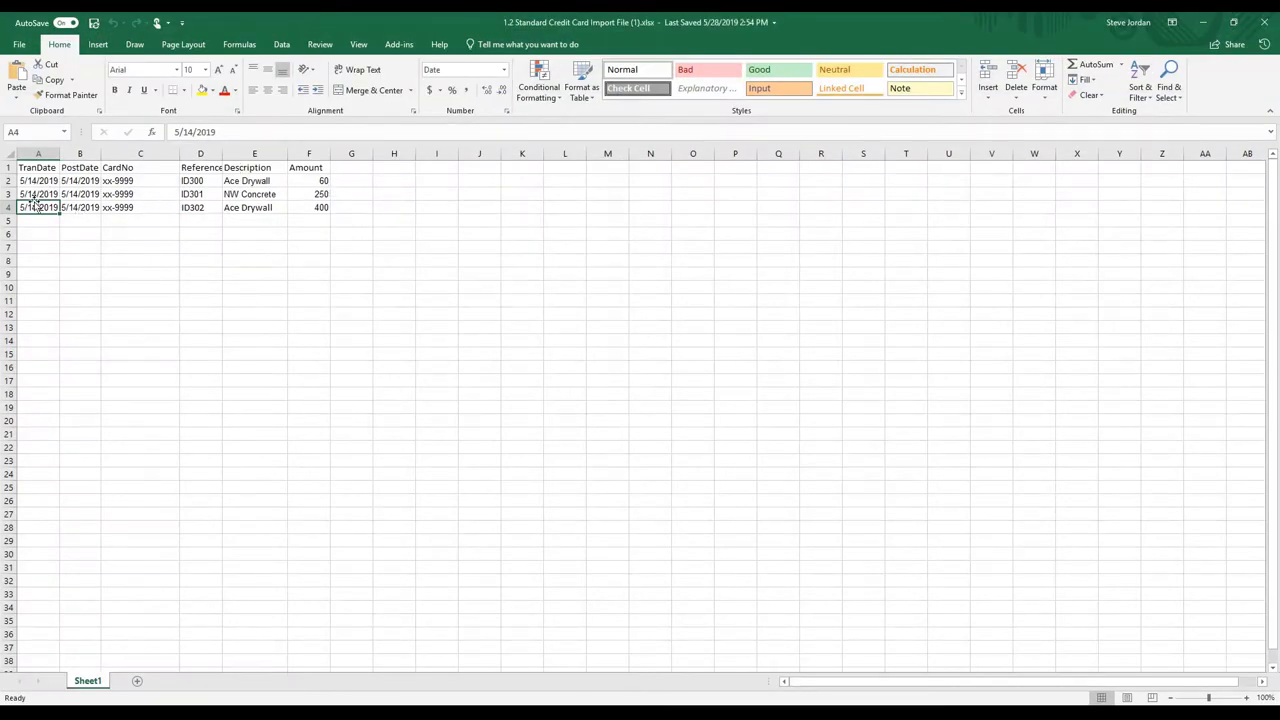
{"action": "left_click", "coordinate": [1203, 22]}
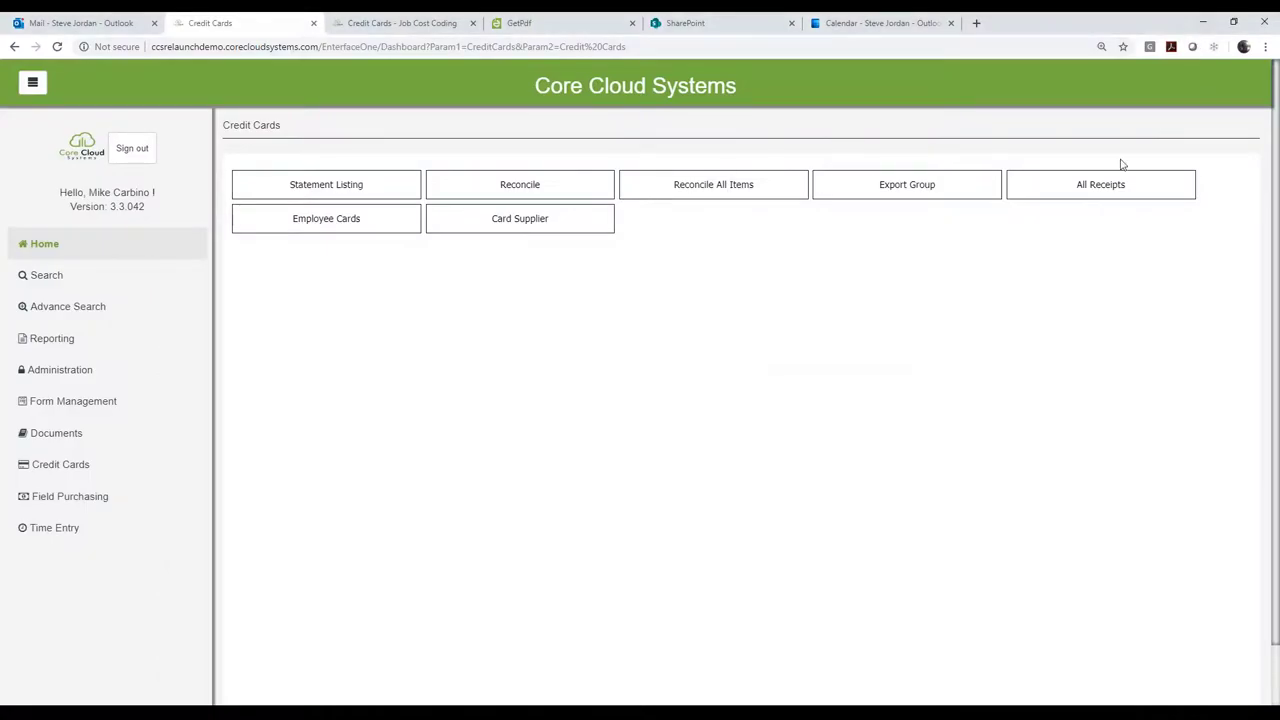
{"action": "left_click", "coordinate": [326, 186]}
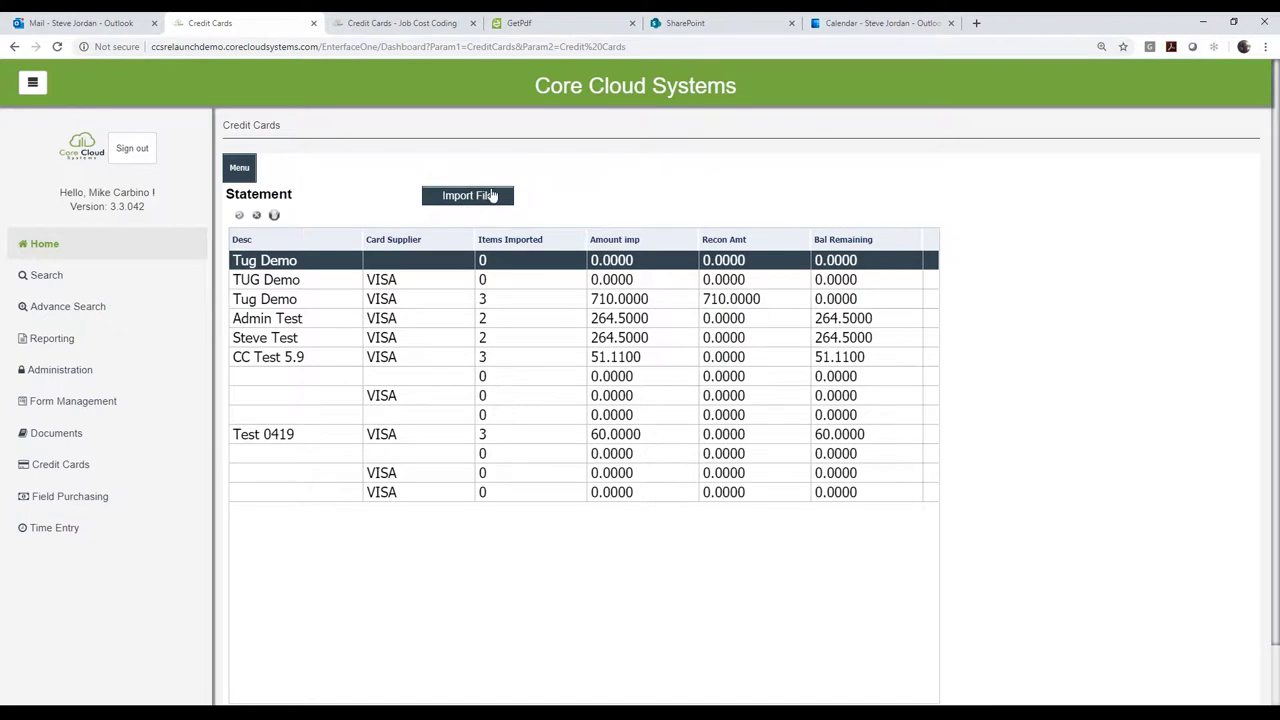
Start a statement import named Tug Dem, look through the supplier options and files to upload, and cancel the import.
{"action": "left_click", "coordinate": [488, 197]}
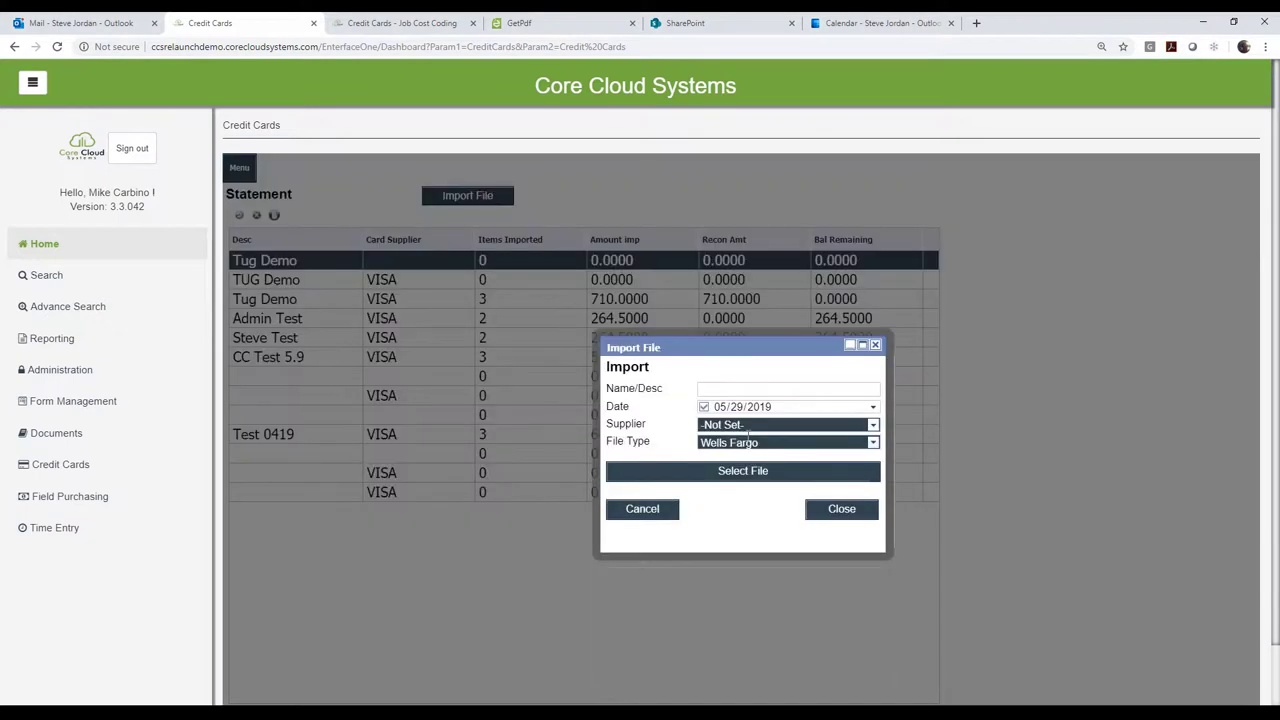
{"action": "type", "text": "Tug Dem"}
{"action": "left_click", "coordinate": [873, 426]}
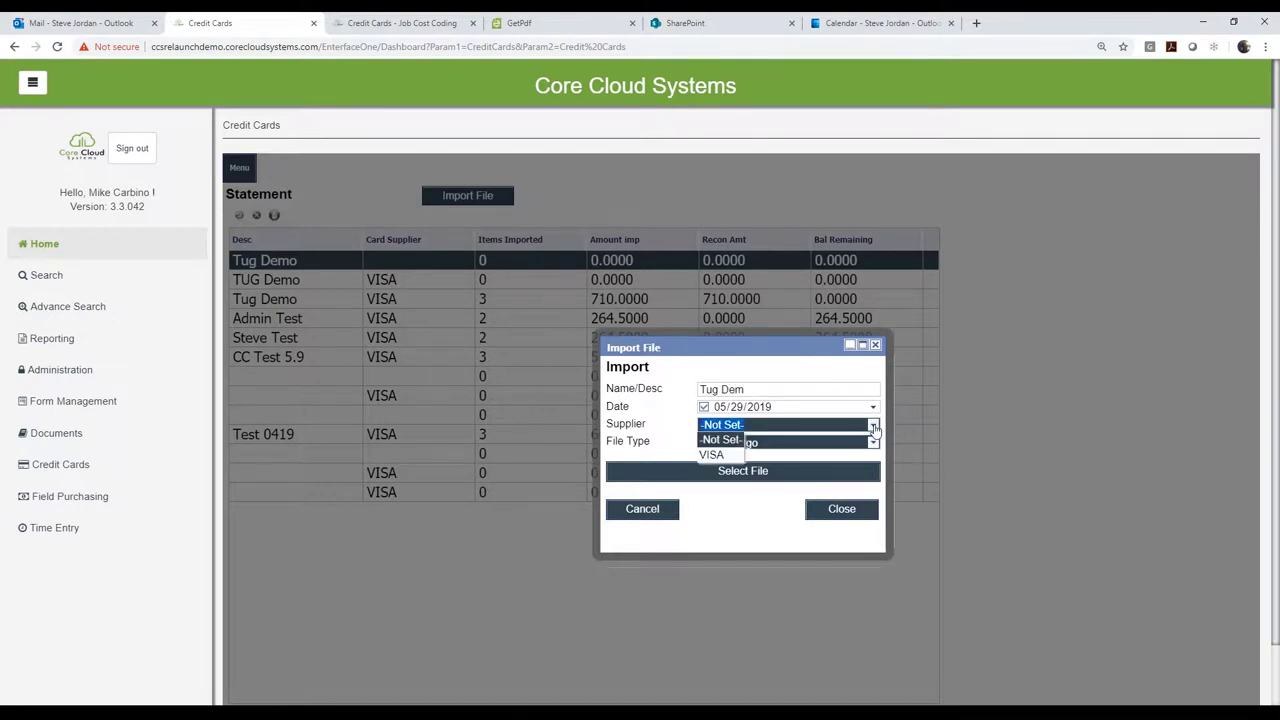
{"action": "left_click", "coordinate": [874, 429]}
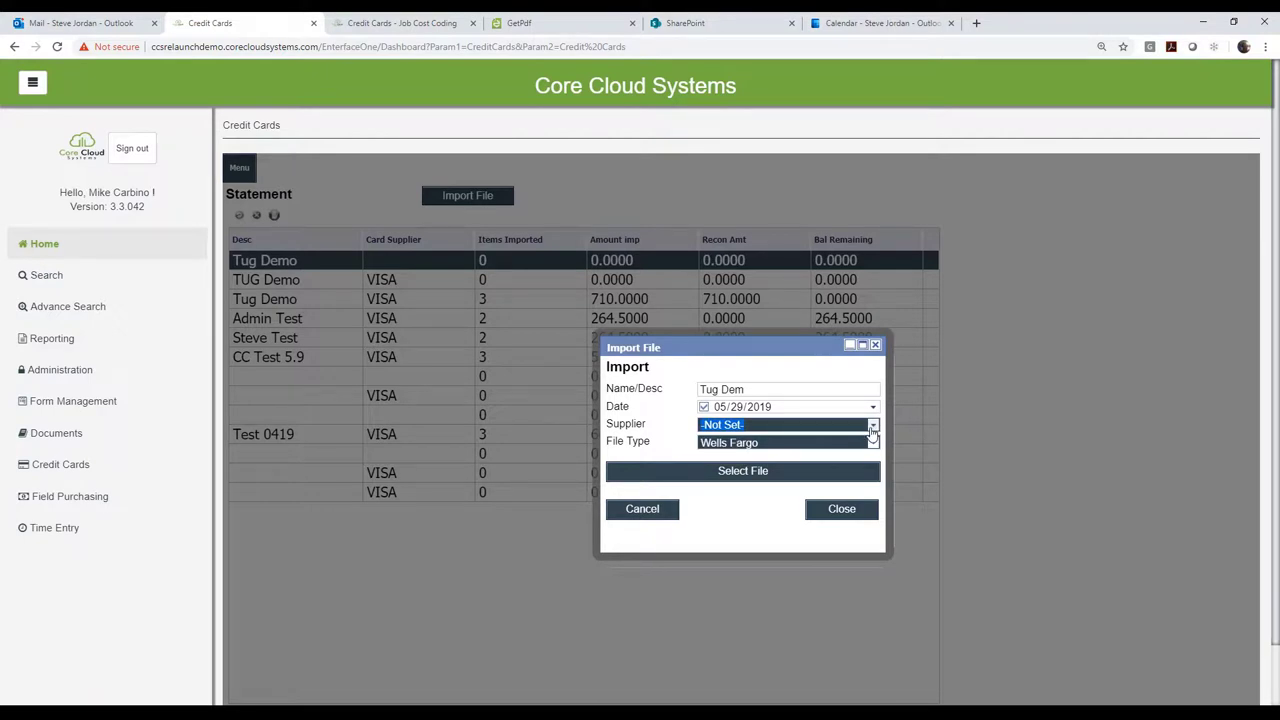
{"action": "left_click", "coordinate": [742, 478]}
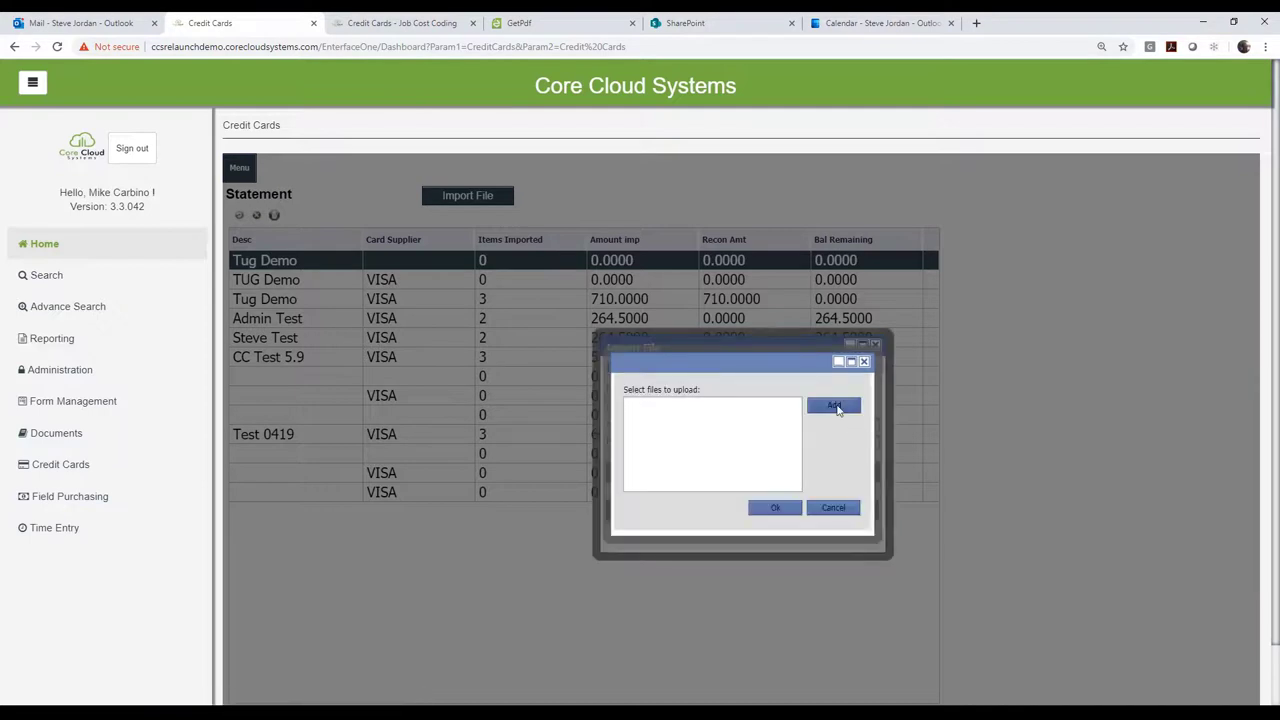
{"action": "left_click", "coordinate": [651, 406]}
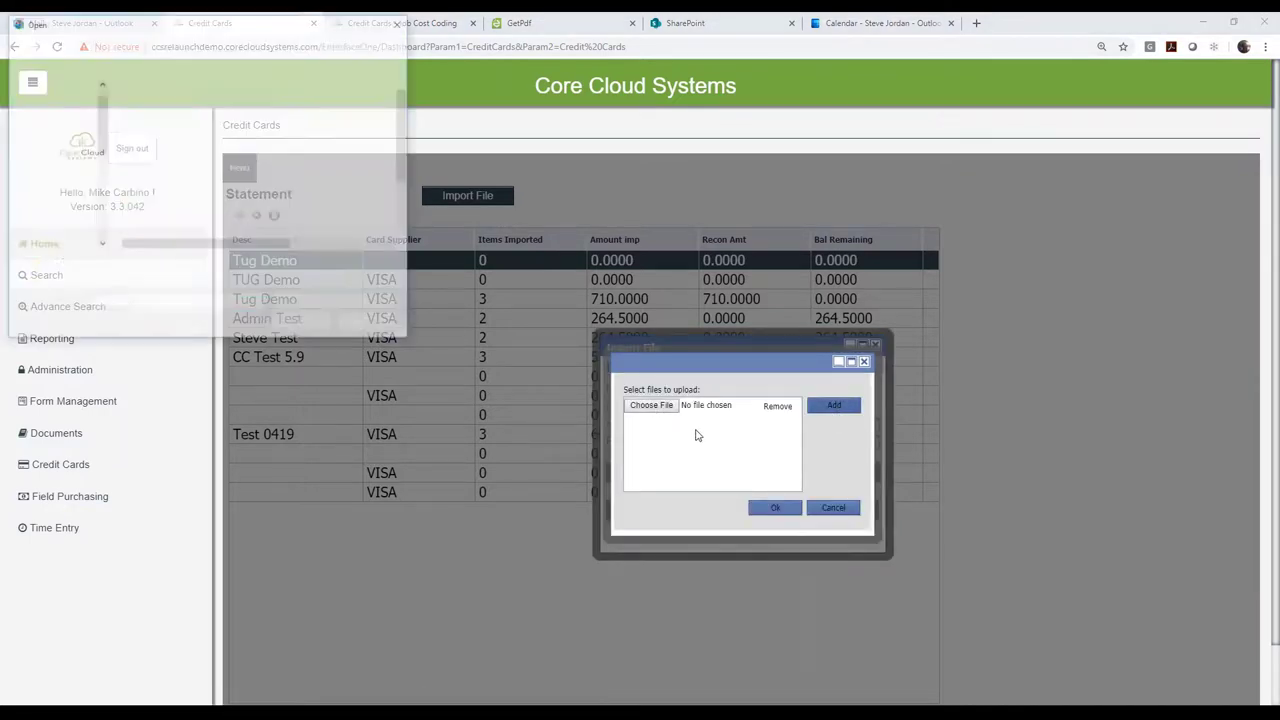
{"action": "scroll", "coordinate": [175, 190], "scroll_direction": "down", "scroll_amount": 2}
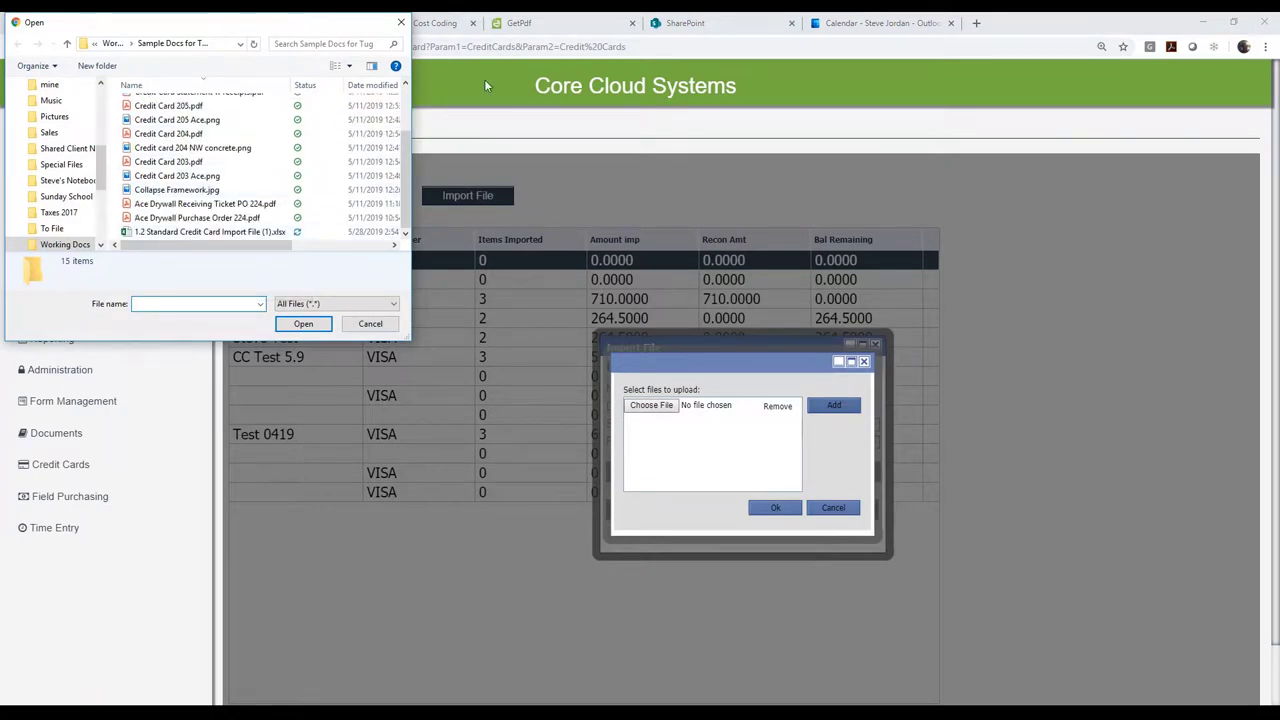
{"action": "left_click", "coordinate": [401, 22]}
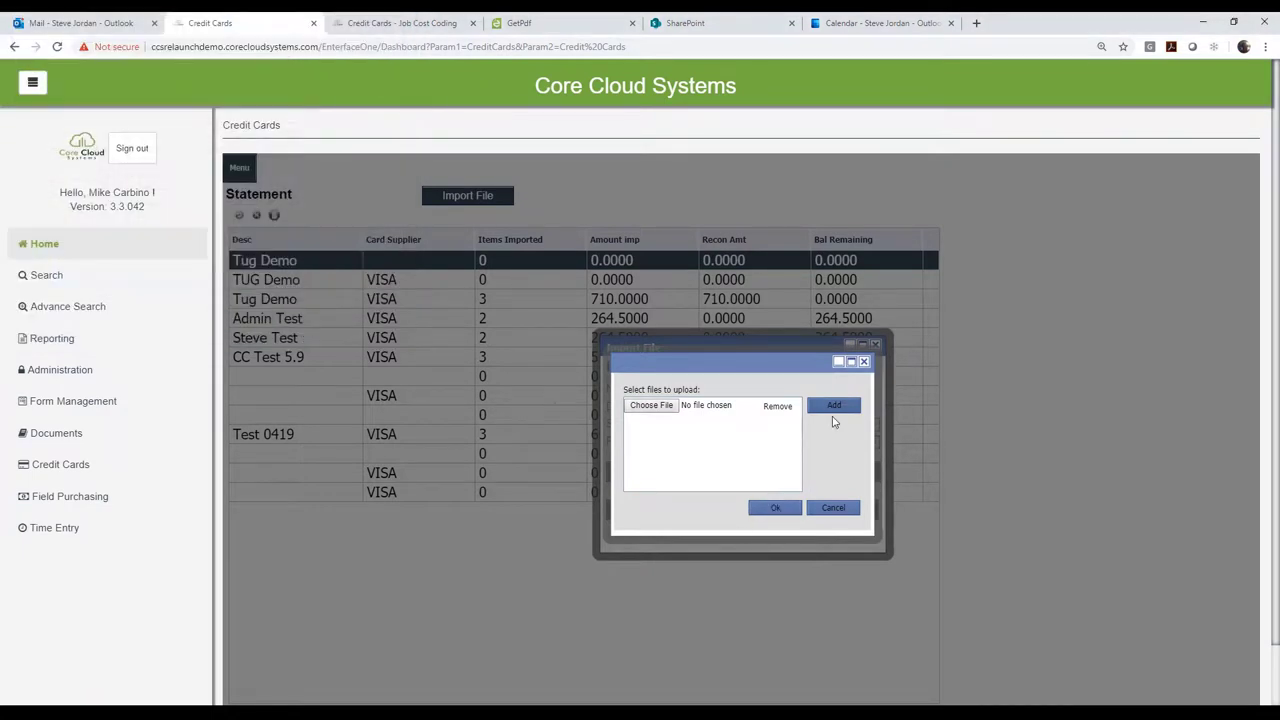
{"action": "left_click", "coordinate": [835, 508]}
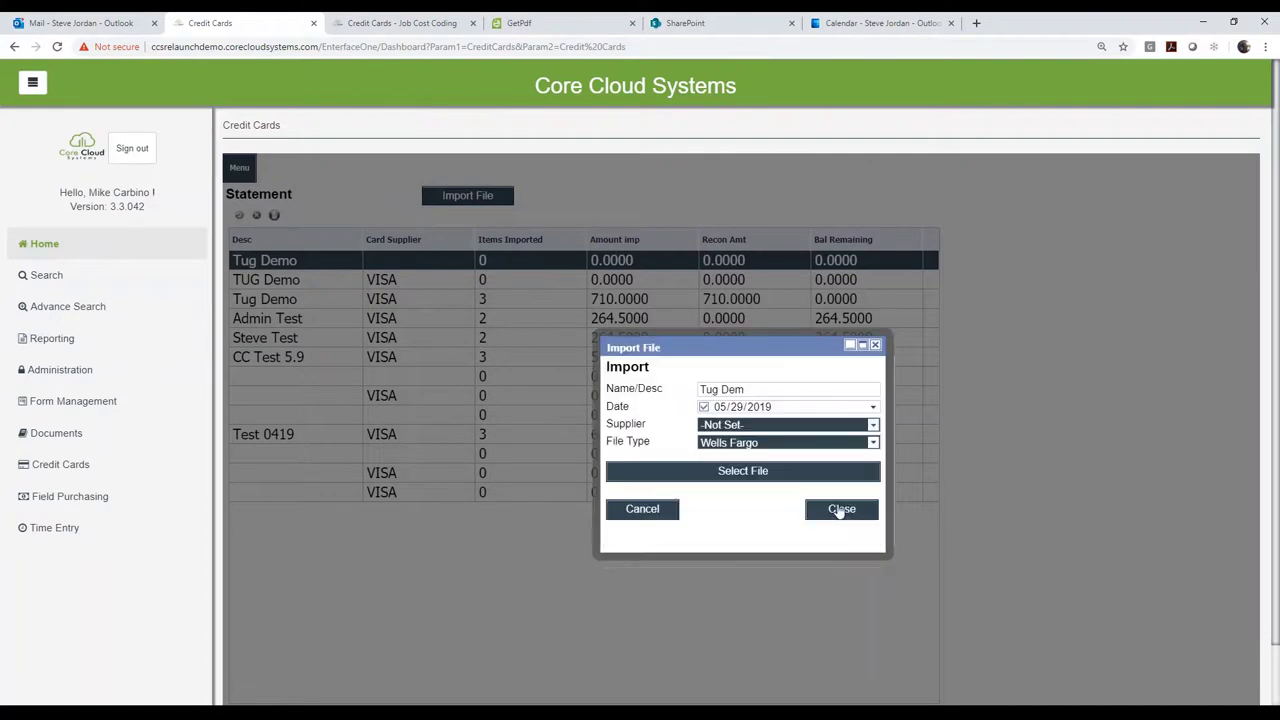
{"action": "left_click", "coordinate": [875, 344]}
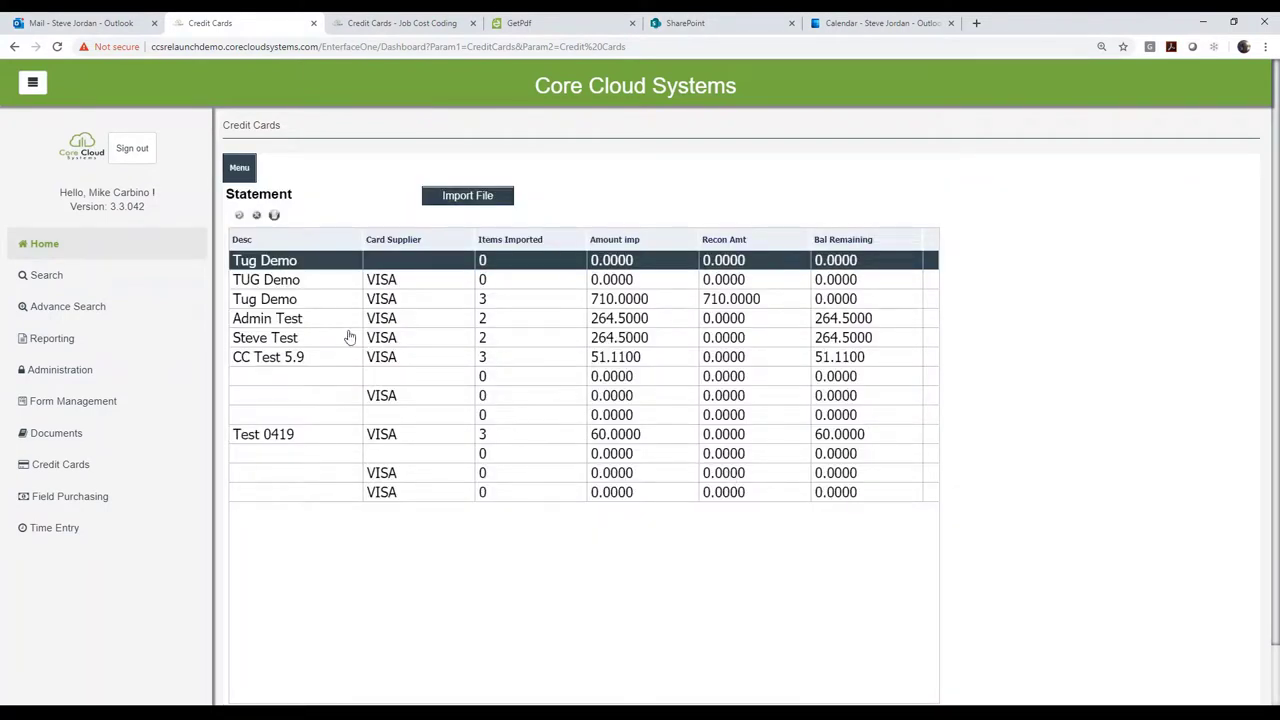
Open the Tug Demo VISA statement with three imported items and unmatch its NW Concrete entry and both Ace Drywall entries.
{"action": "left_click", "coordinate": [283, 300]}
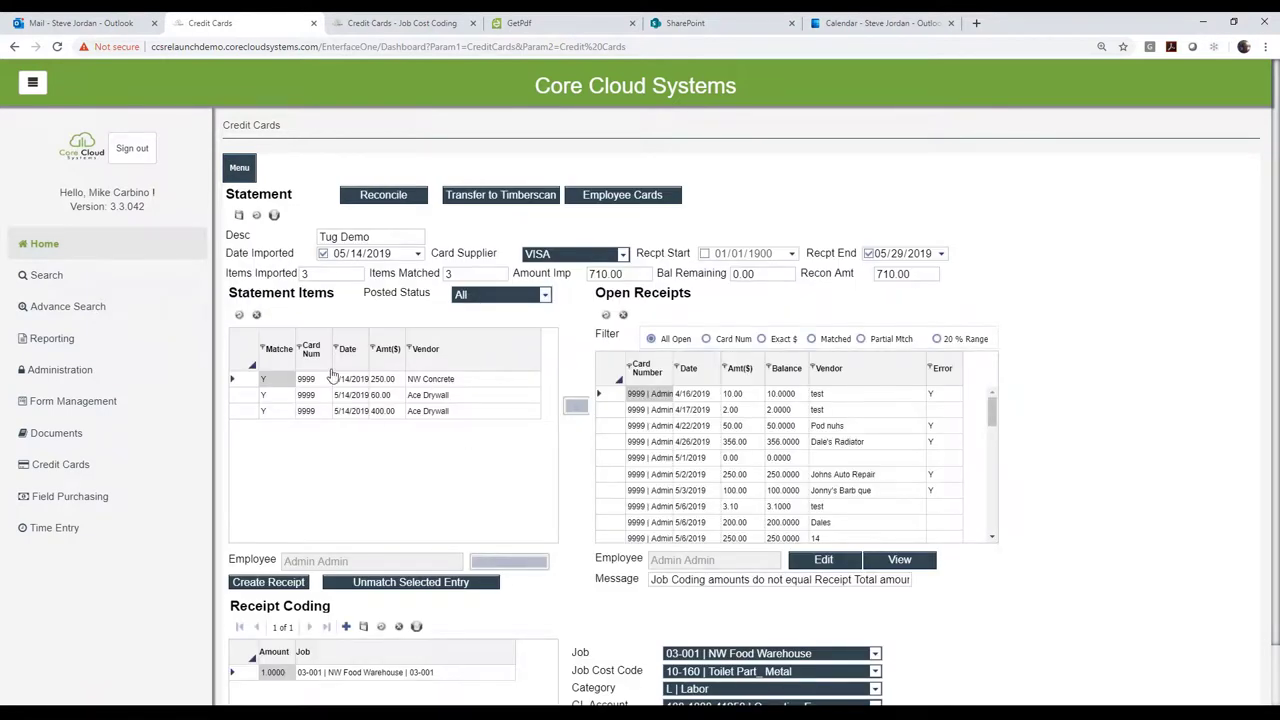
{"action": "left_click", "coordinate": [391, 589]}
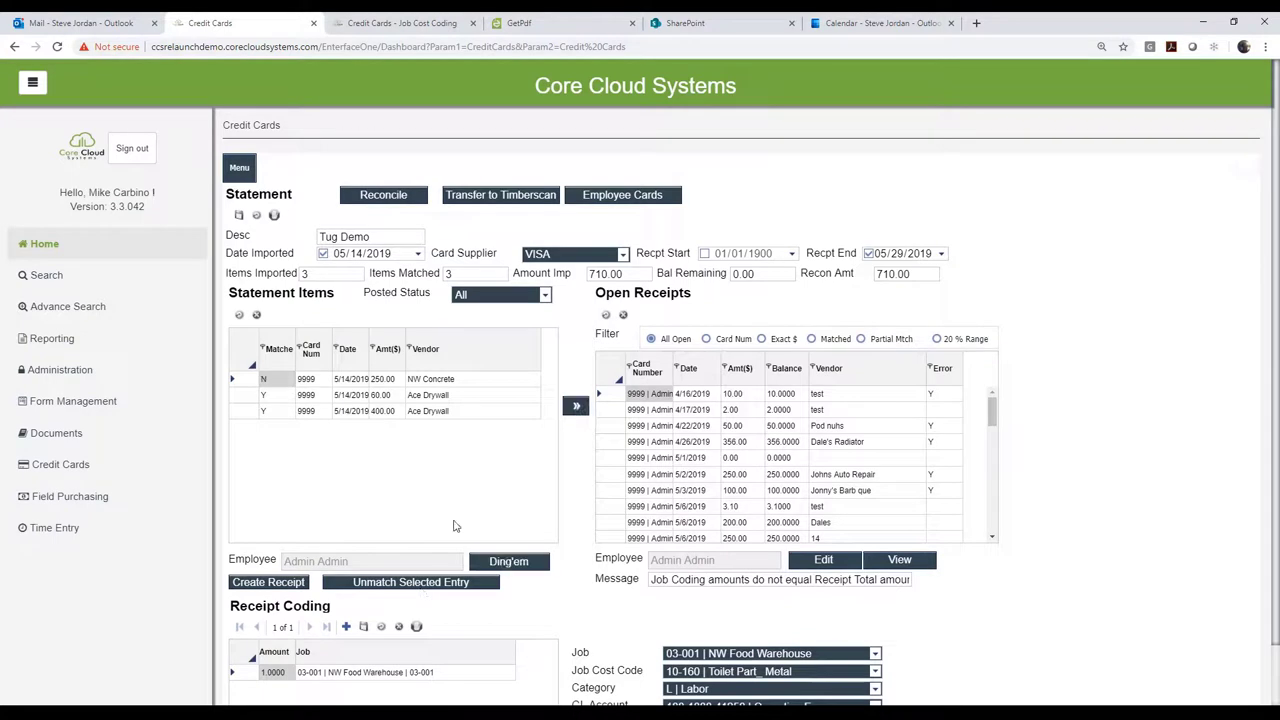
{"action": "left_click", "coordinate": [242, 398]}
{"action": "left_click", "coordinate": [424, 590]}
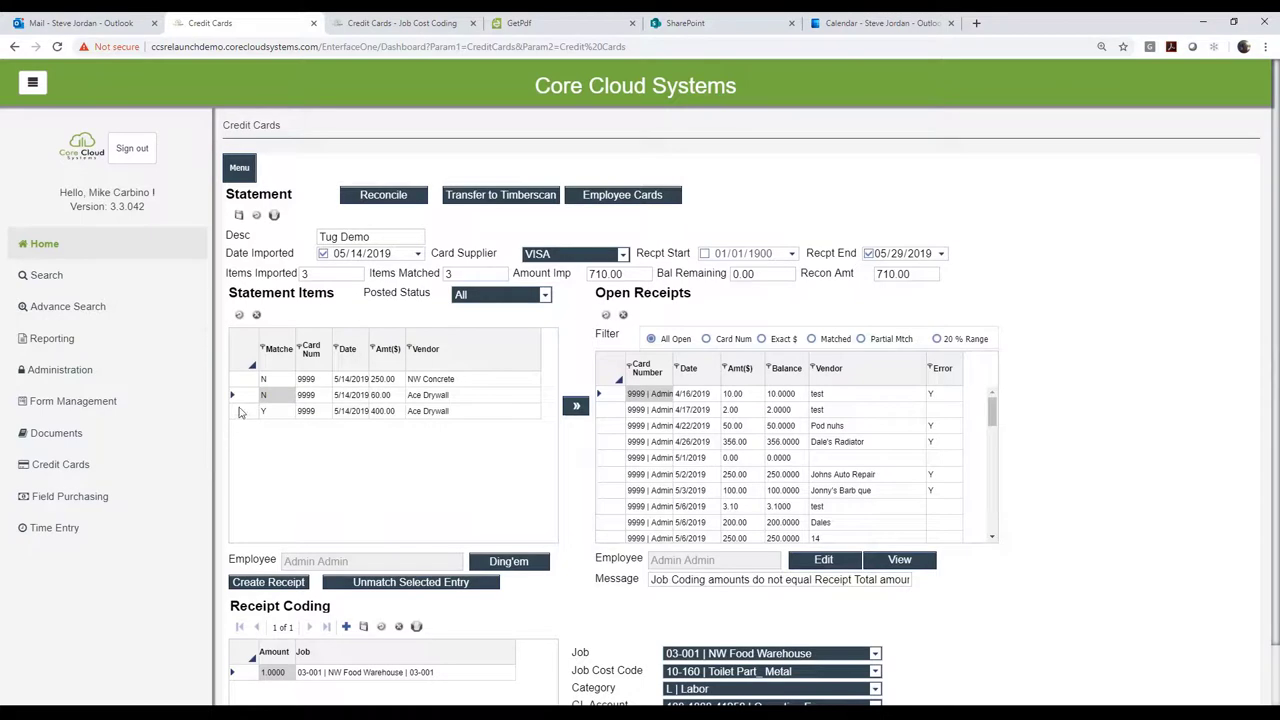
{"action": "left_click", "coordinate": [241, 412]}
{"action": "left_click", "coordinate": [373, 584]}
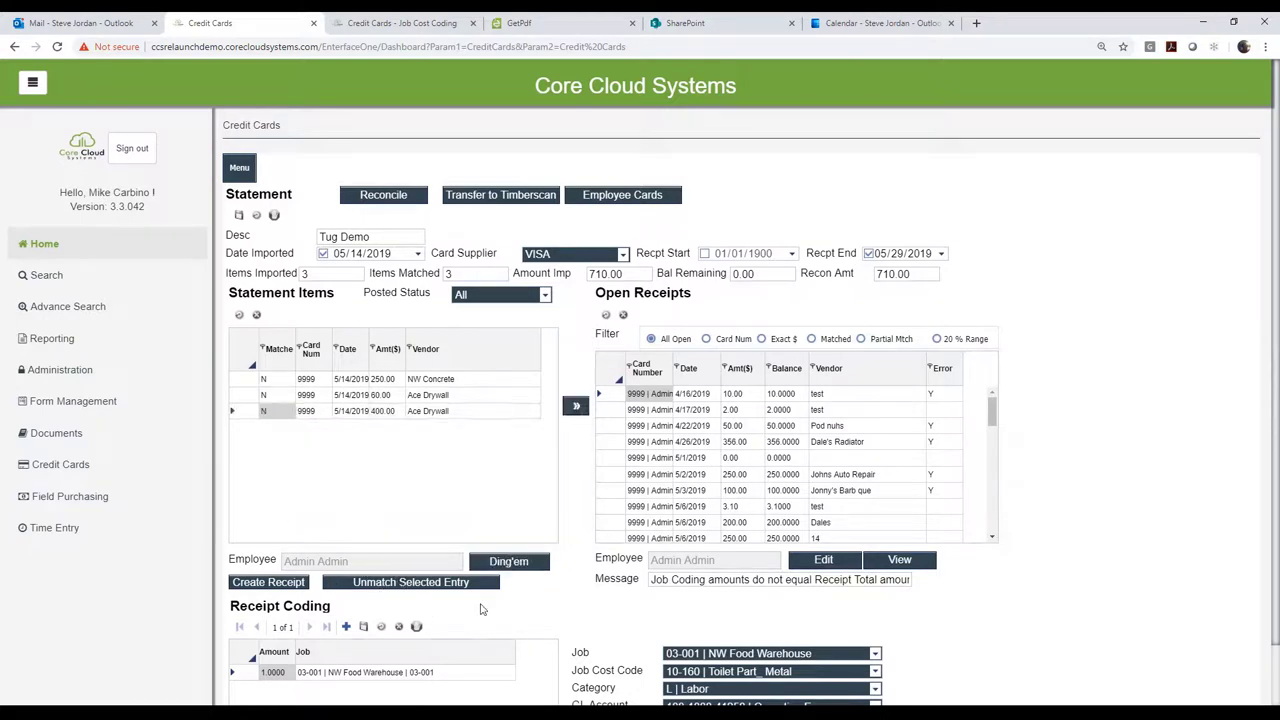
Browse the open receipts, open the 5/8/2019 receipt for 3.10 from vendor test for editing, review its form and close it.
{"action": "left_click_drag", "start_coordinate": [988, 418], "coordinate": [990, 502]}
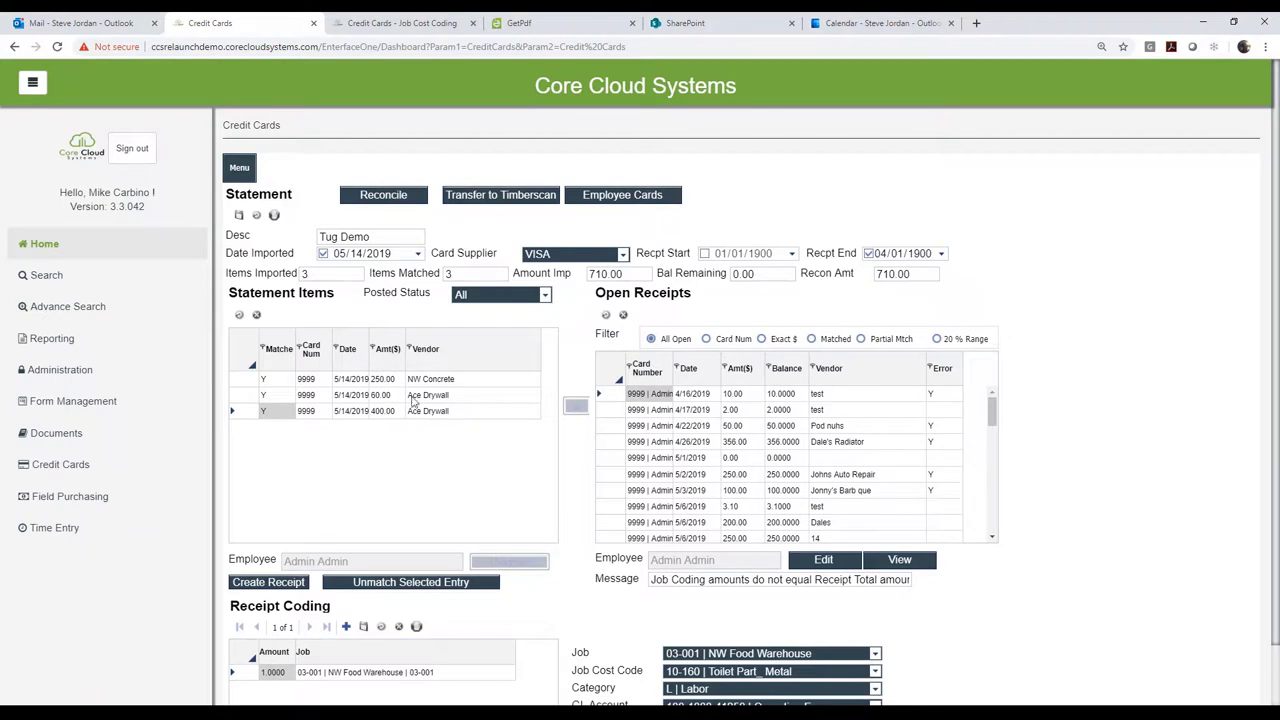
{"action": "scroll", "coordinate": [400, 420], "scroll_direction": "down", "scroll_amount": 1}
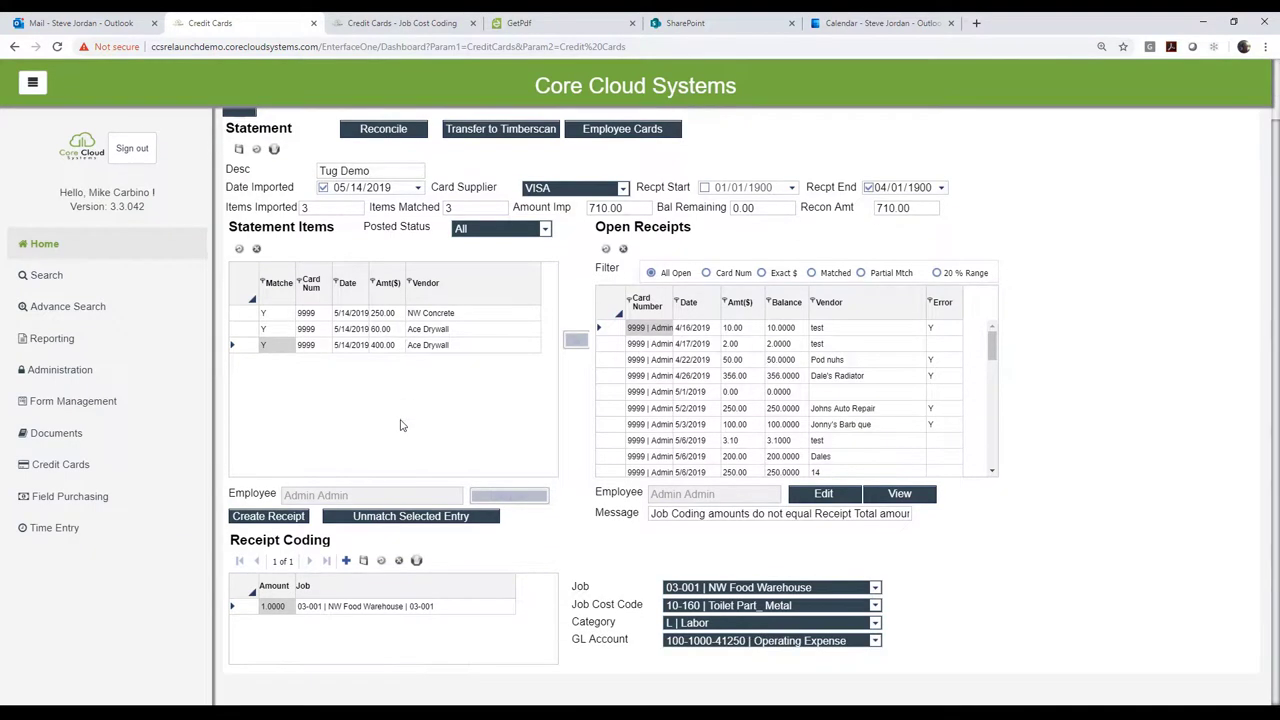
{"action": "left_click_drag", "start_coordinate": [995, 354], "coordinate": [995, 405]}
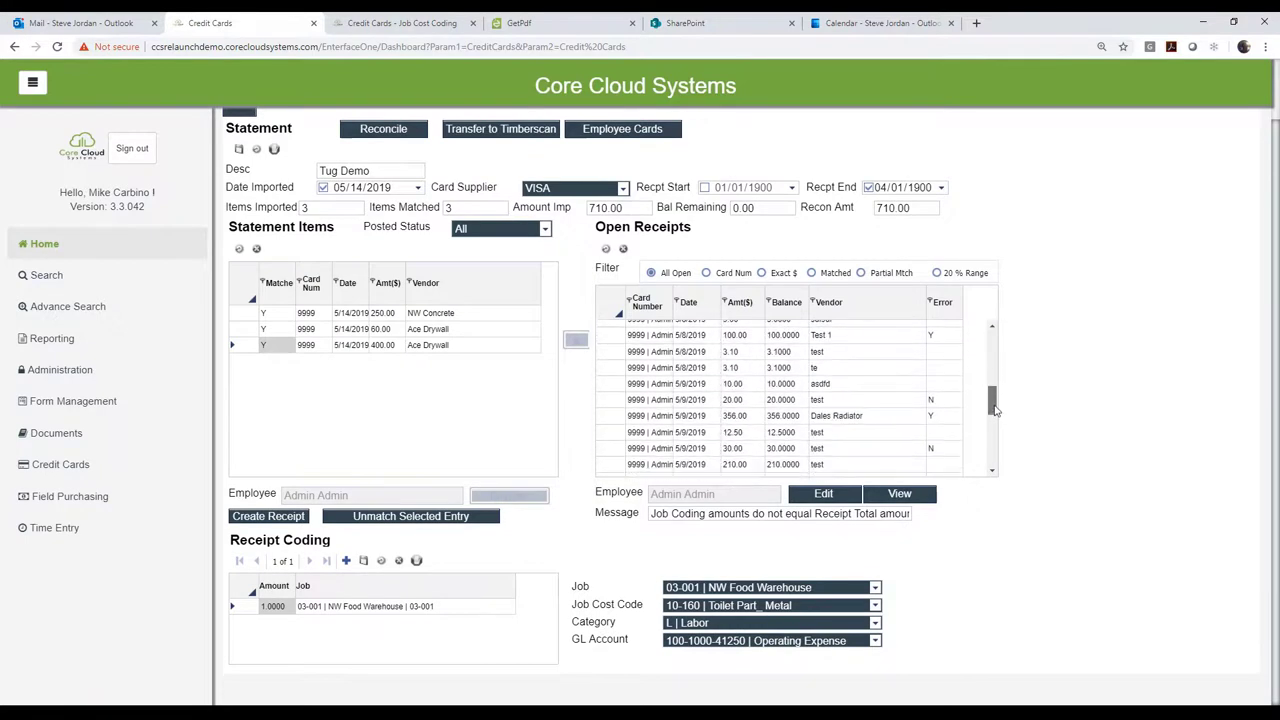
{"action": "left_click", "coordinate": [695, 352]}
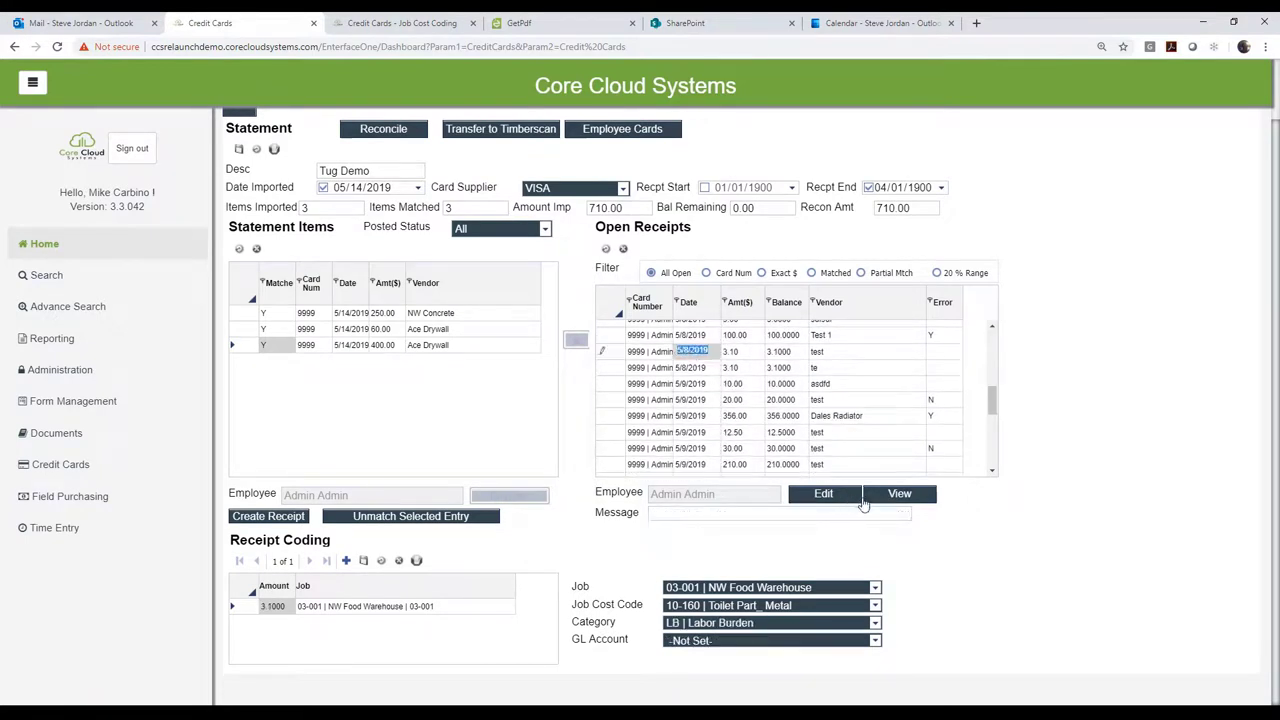
{"action": "left_click", "coordinate": [827, 500]}
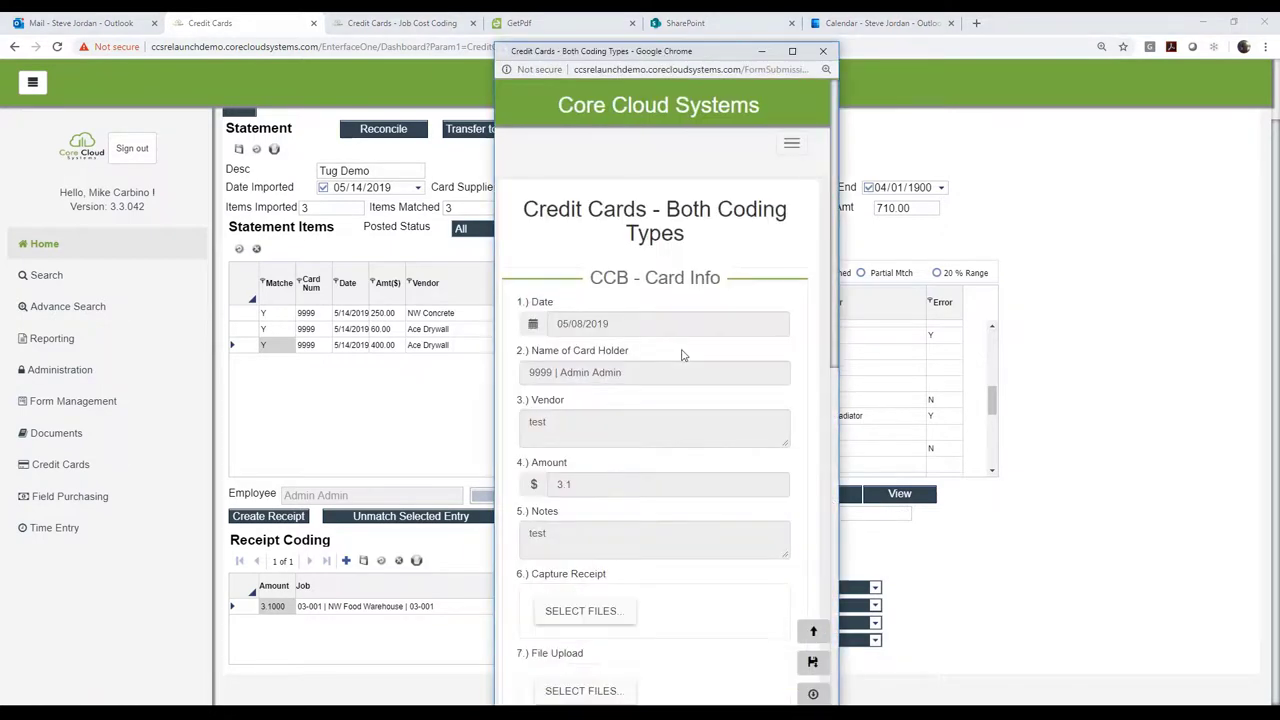
{"action": "scroll", "coordinate": [716, 440], "scroll_direction": "down", "scroll_amount": 10}
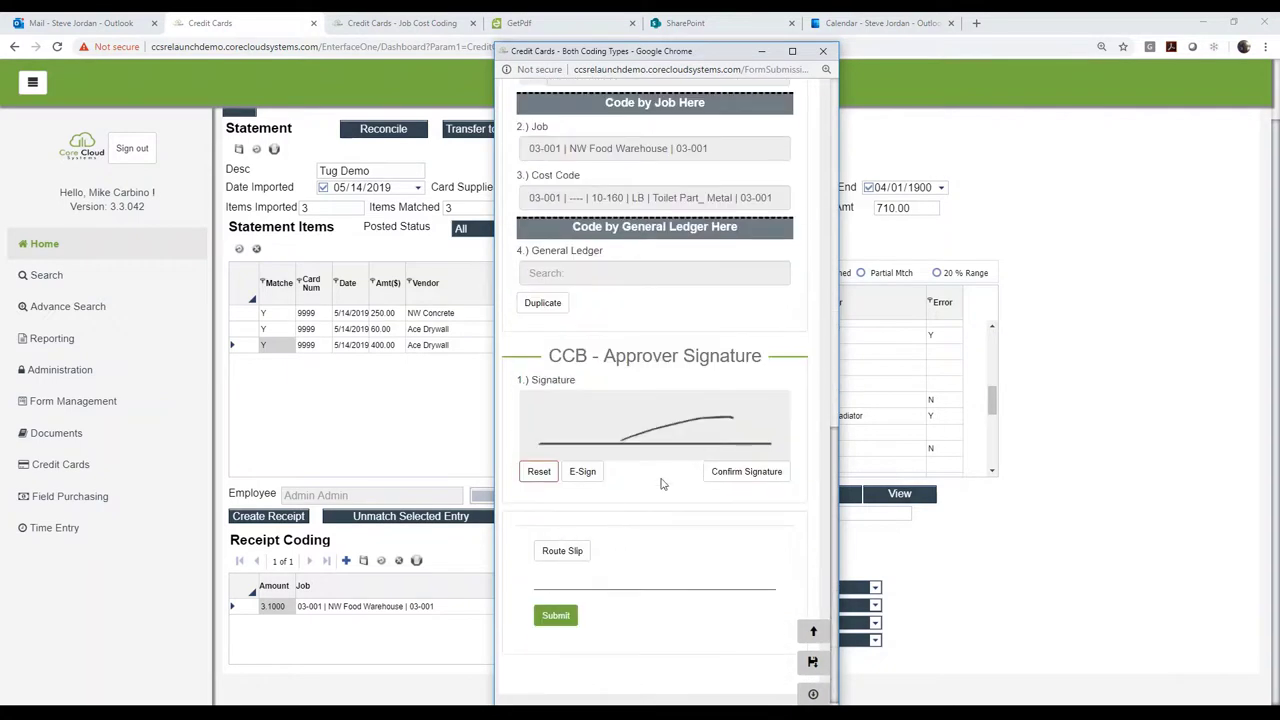
{"action": "scroll", "coordinate": [652, 500], "scroll_direction": "up", "scroll_amount": 5}
{"action": "scroll", "coordinate": [661, 457], "scroll_direction": "up", "scroll_amount": 3}
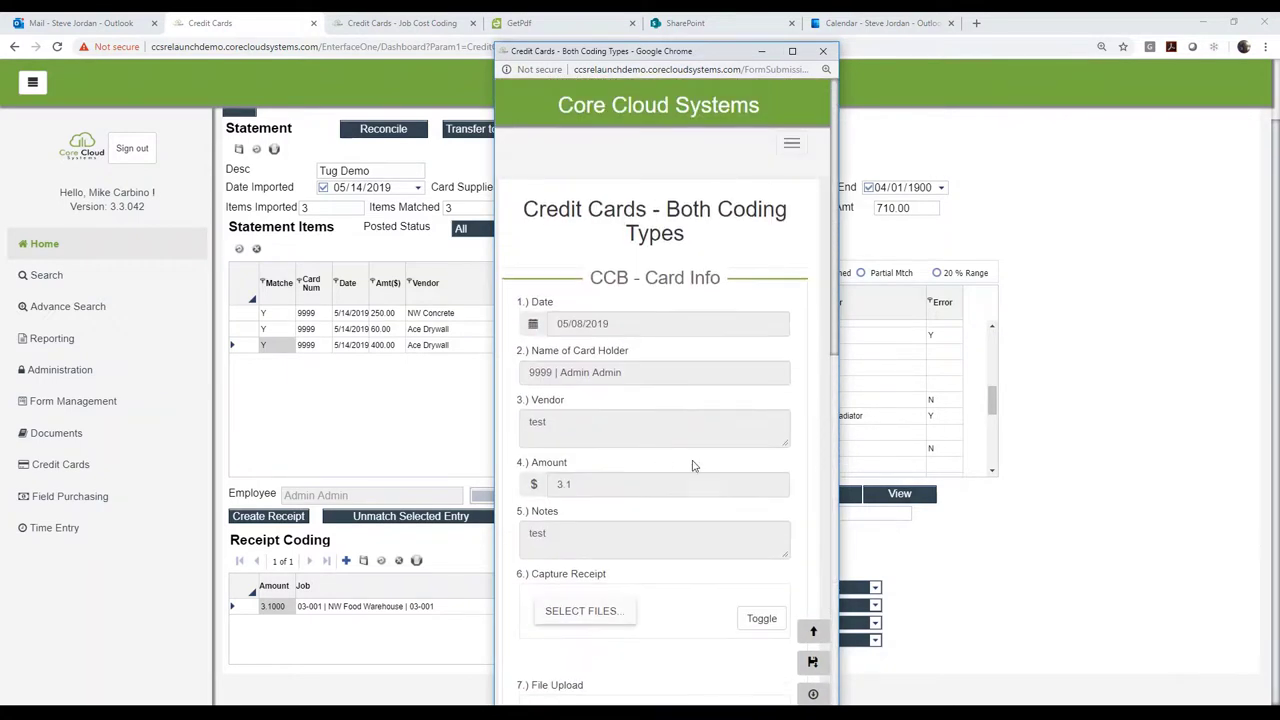
{"action": "left_click", "coordinate": [825, 52]}
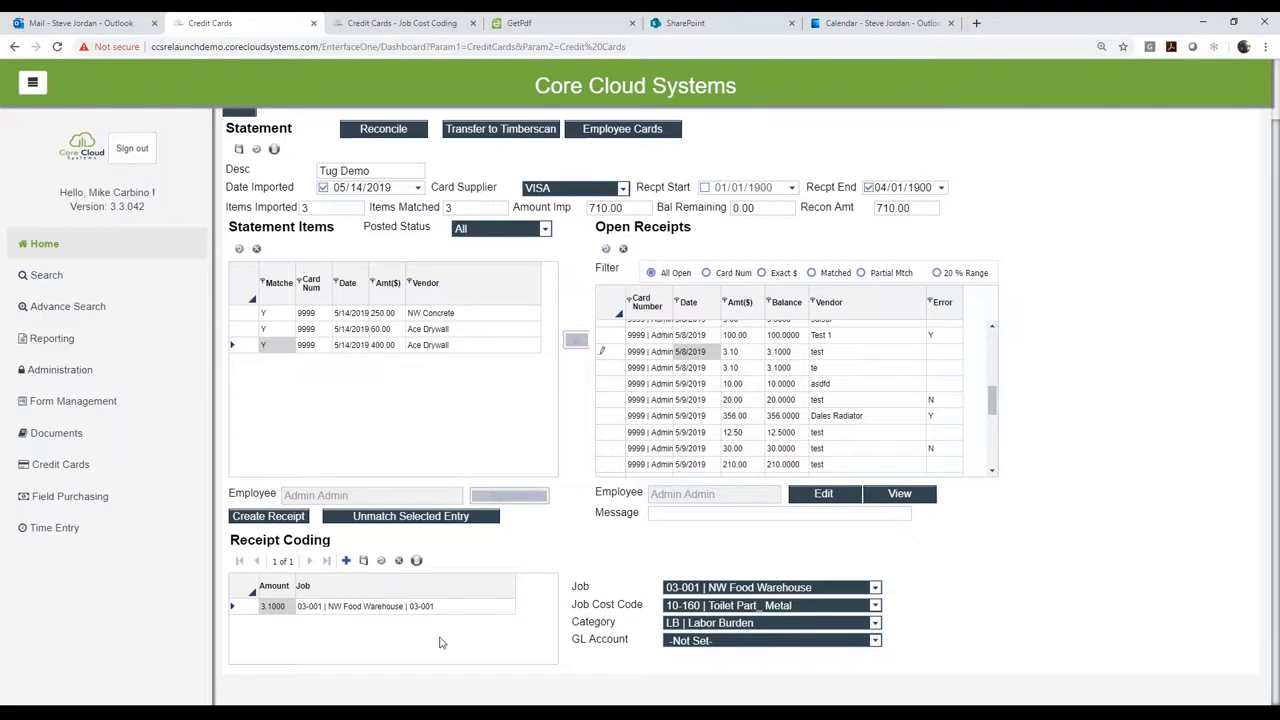
Transfer the reconciled Tug Demo statement to Timberscan, acknowledge the completed transfer and refresh its statement items.
{"action": "scroll", "coordinate": [461, 640], "scroll_direction": "up", "scroll_amount": 1}
{"action": "scroll", "coordinate": [461, 640], "scroll_direction": "down", "scroll_amount": 1}
{"action": "left_click", "coordinate": [510, 133]}
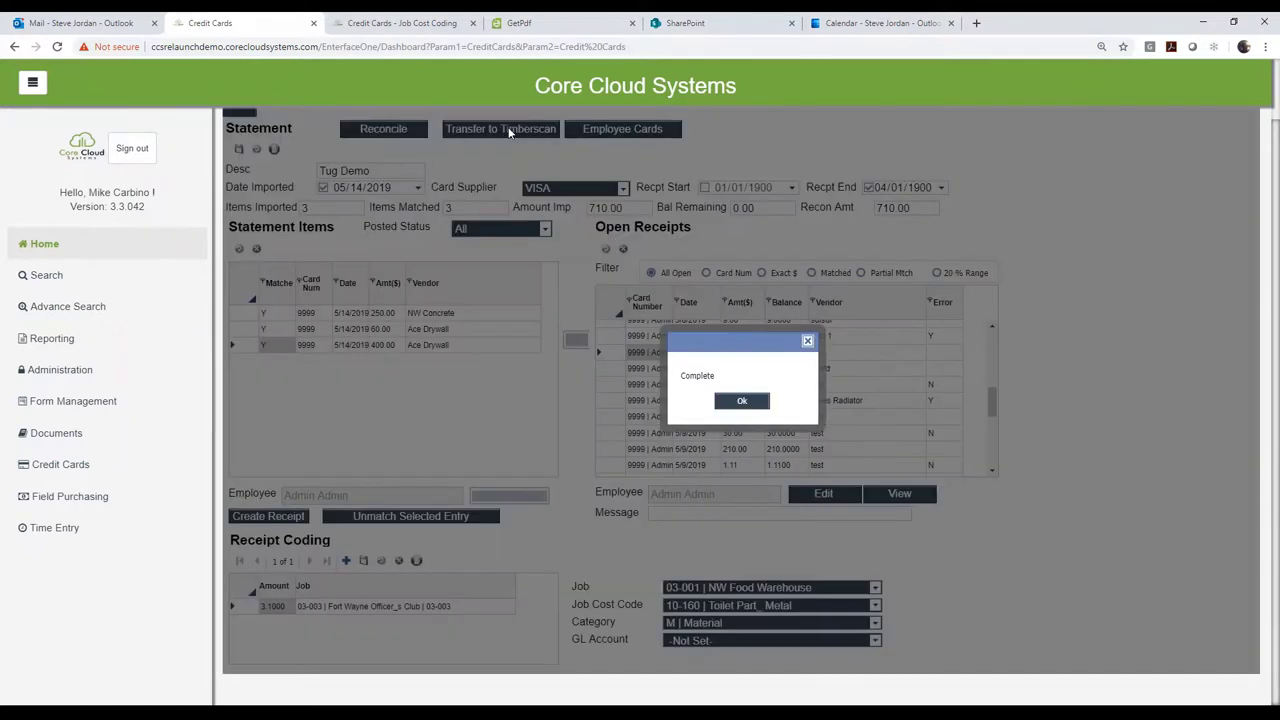
{"action": "left_click", "coordinate": [742, 401]}
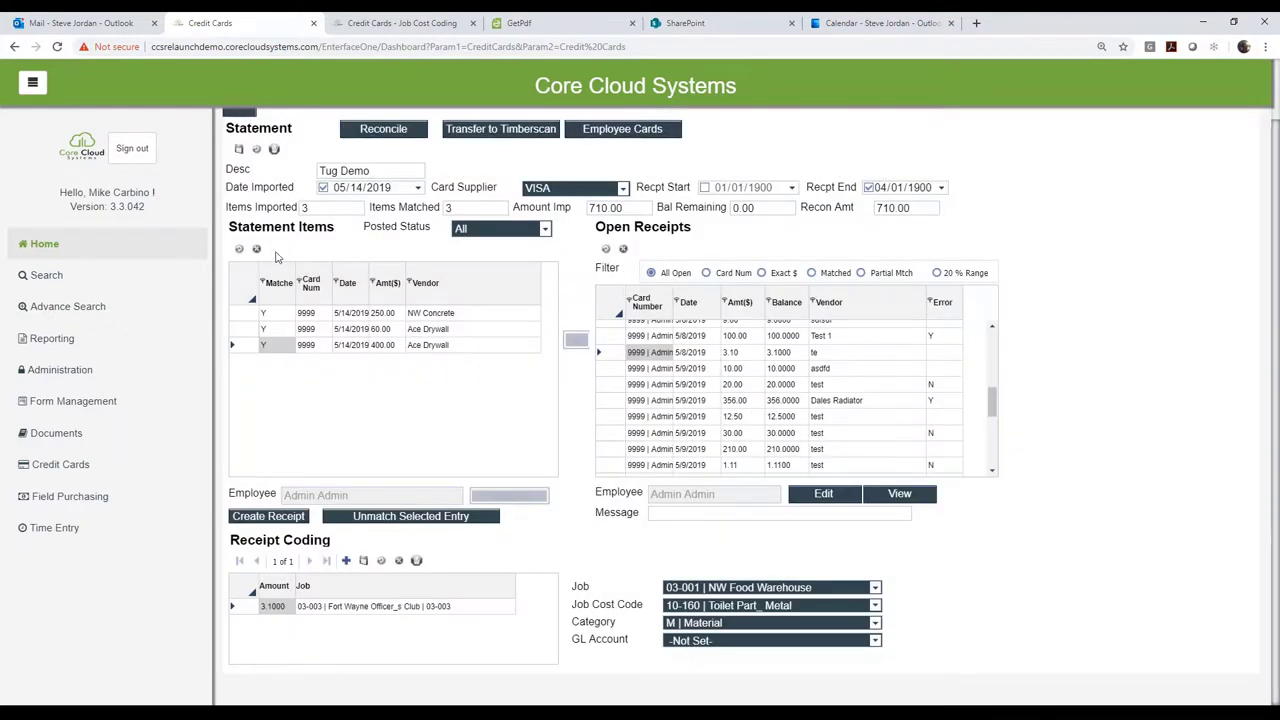
{"action": "left_click", "coordinate": [256, 249]}
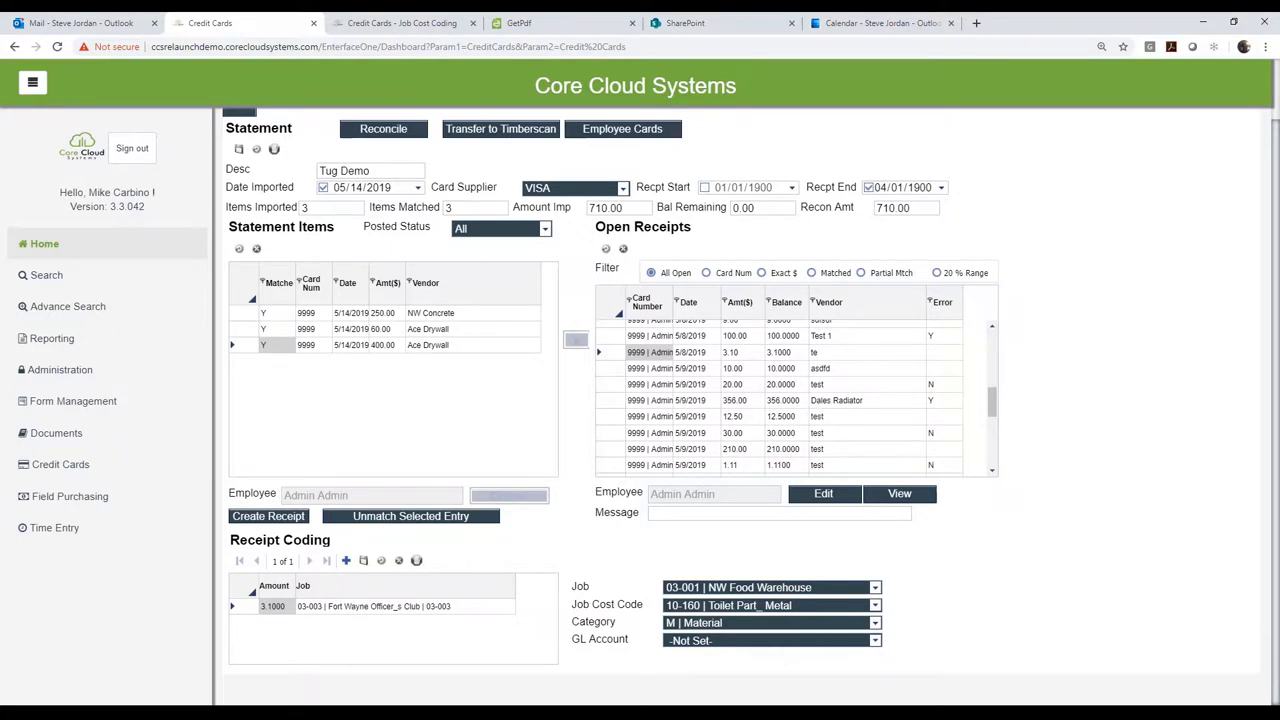
Switch to Timberscan and open the Credit Card Statement invoice acquired on 5/25/2019 from the data entry invoices for editing.
{"action": "left_click_drag", "start_coordinate": [1031, 297], "coordinate": [813, 172]}
{"action": "left_click", "coordinate": [817, 167]}
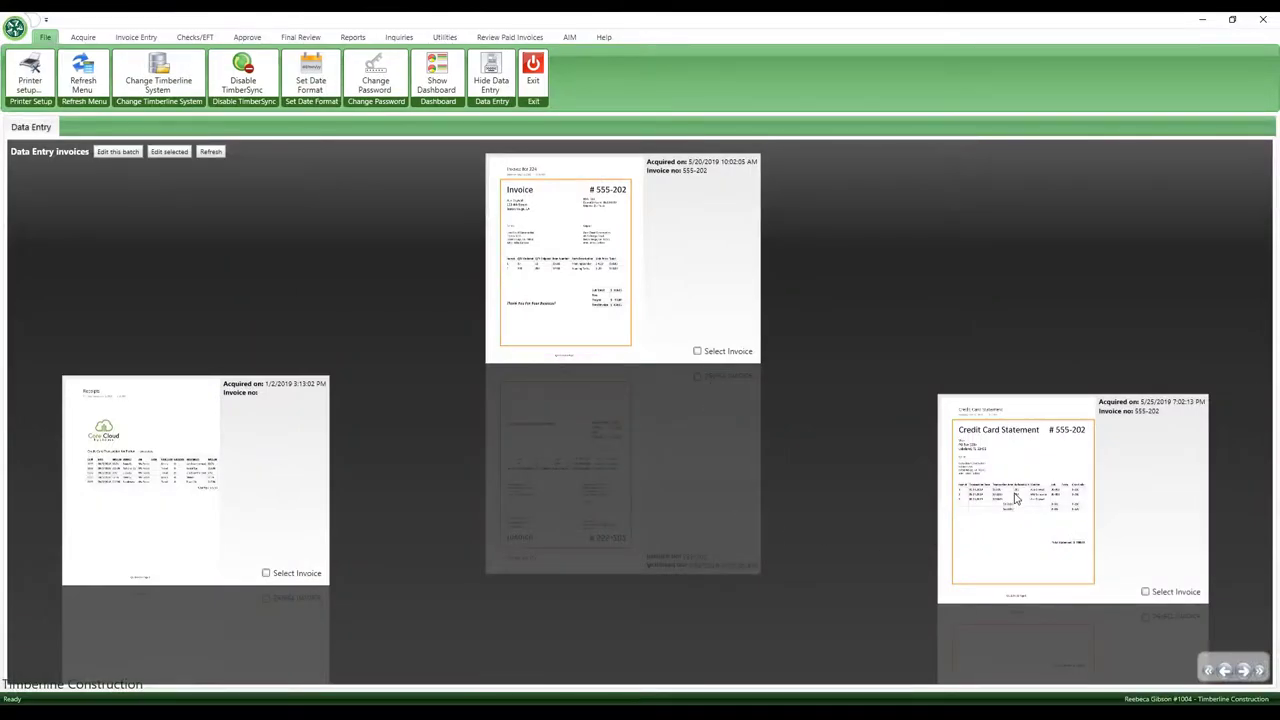
{"action": "left_click", "coordinate": [1146, 592]}
{"action": "left_click", "coordinate": [174, 152]}
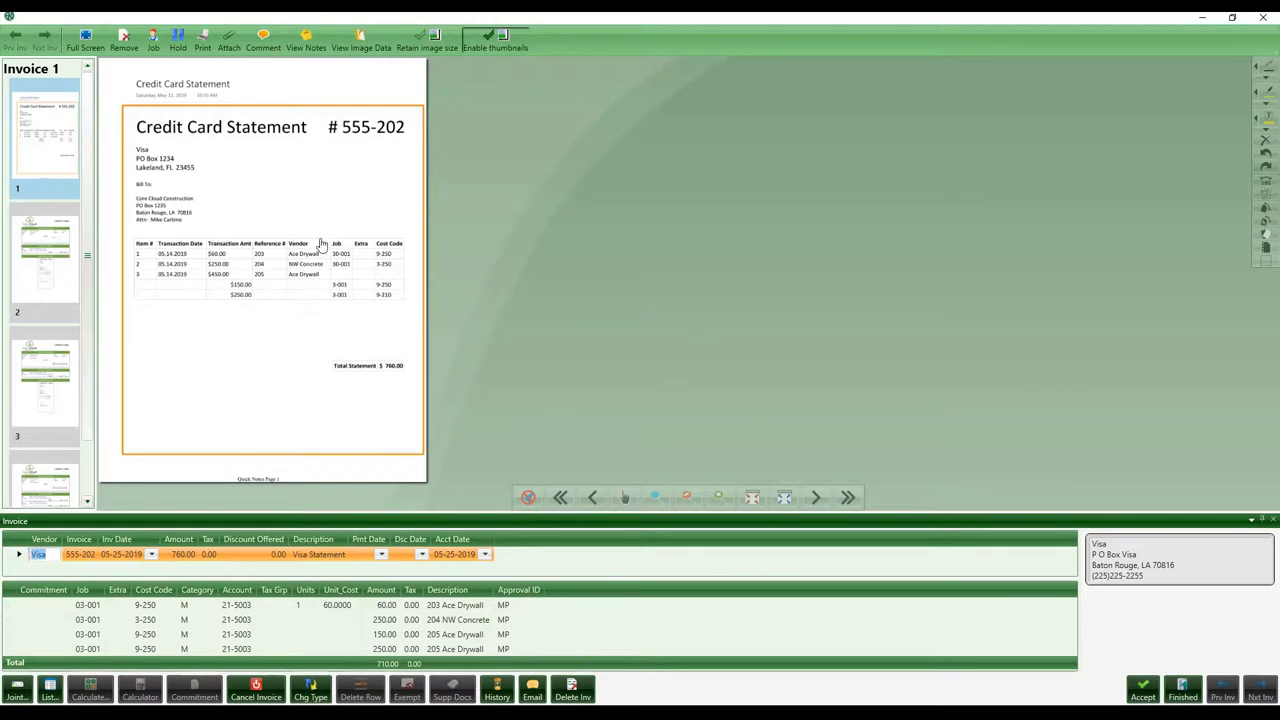
Review the three receipt pages attached to the Visa statement invoice and check its coded lines, and return to the Core Cloud Systems home page.
{"action": "left_click", "coordinate": [54, 263]}
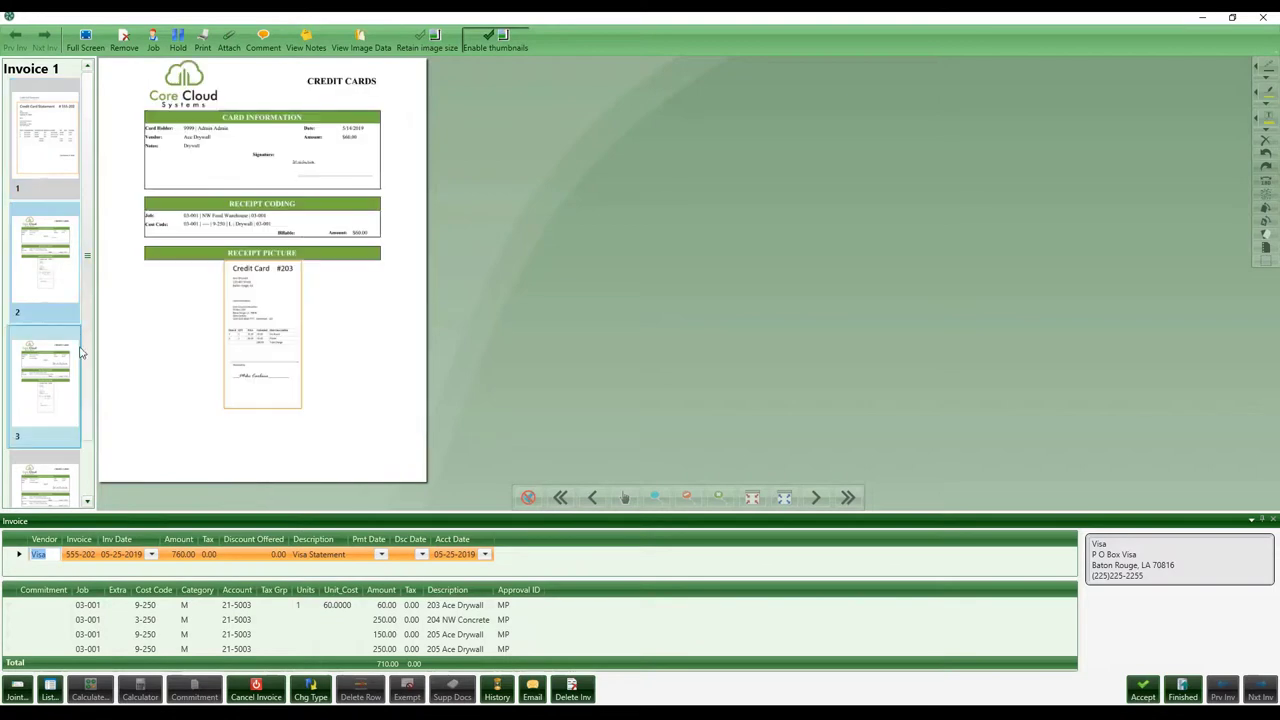
{"action": "left_click", "coordinate": [48, 375]}
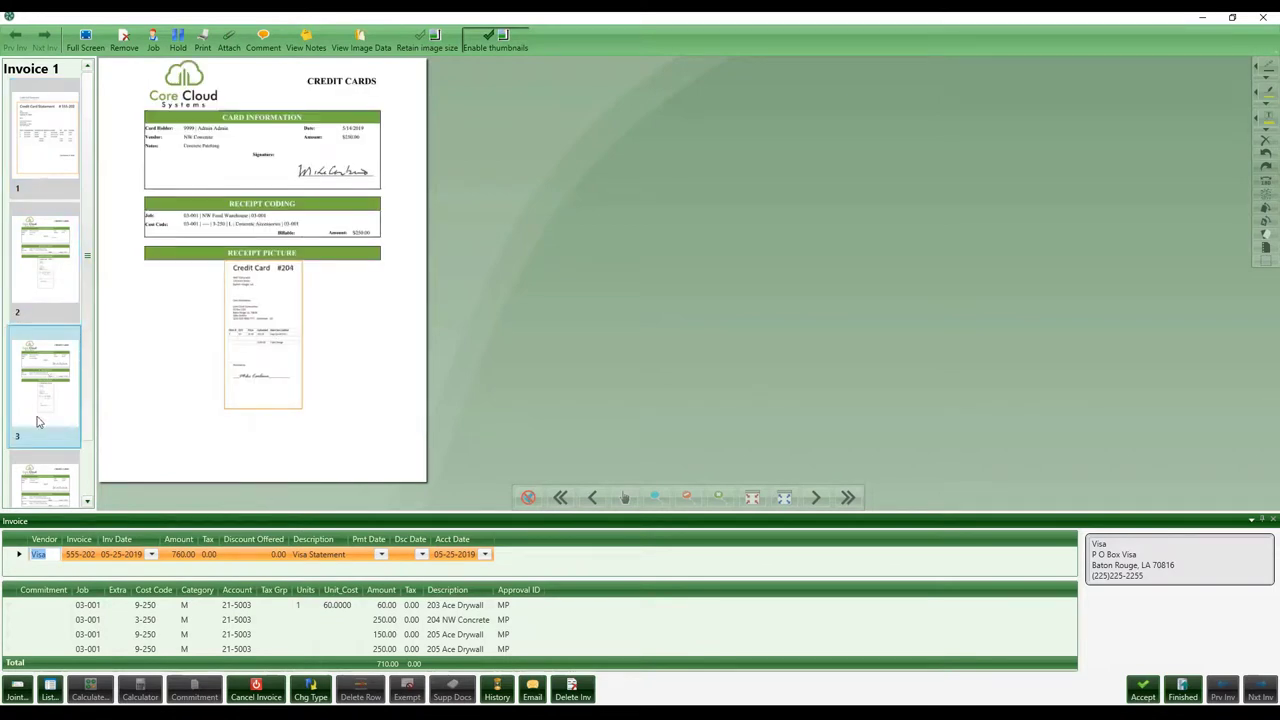
{"action": "left_click", "coordinate": [56, 481]}
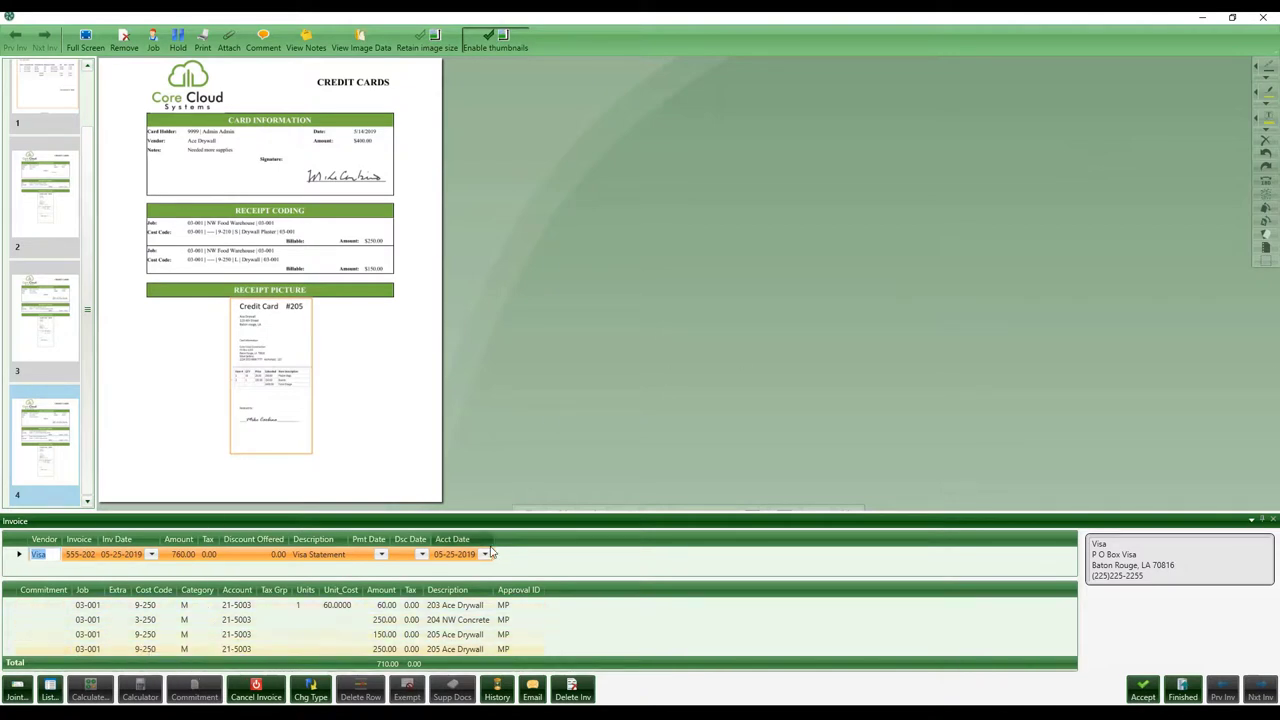
{"action": "left_click", "coordinate": [342, 609]}
{"action": "key", "text": "Return"}
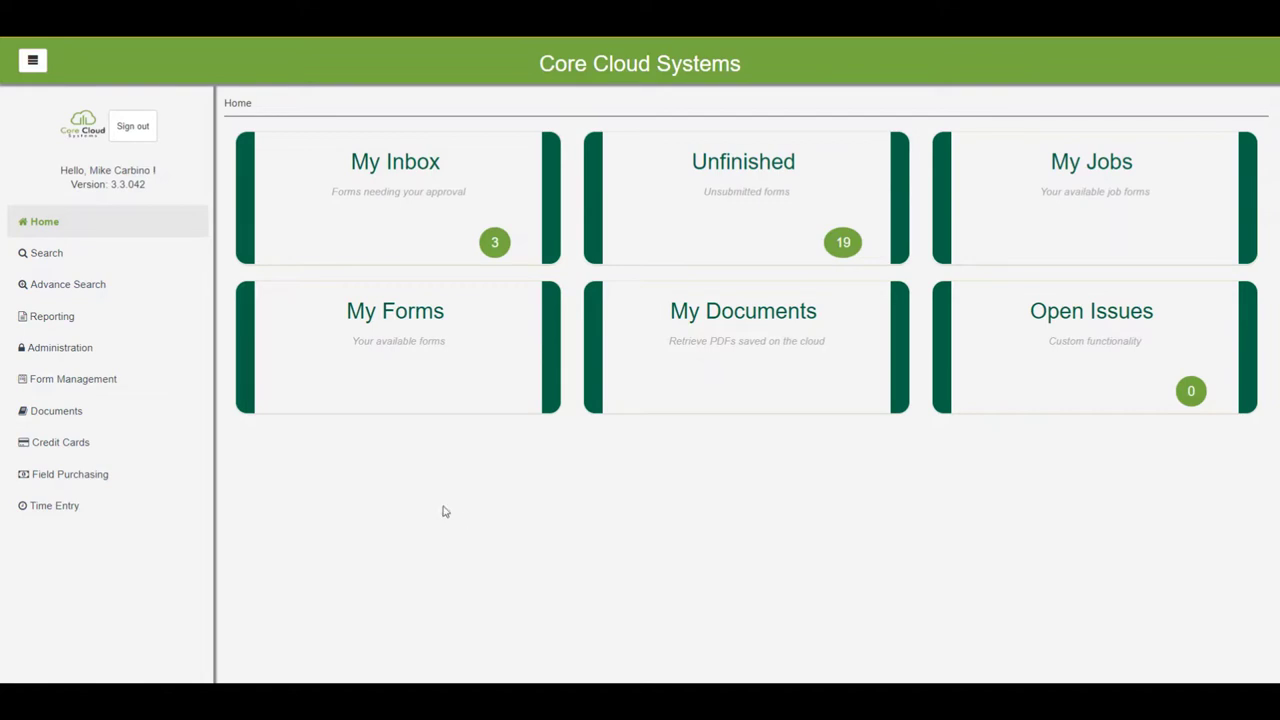
Search unsubmitted, submitted, deleted and routed forms for Drywall.
{"action": "left_click", "coordinate": [77, 263]}
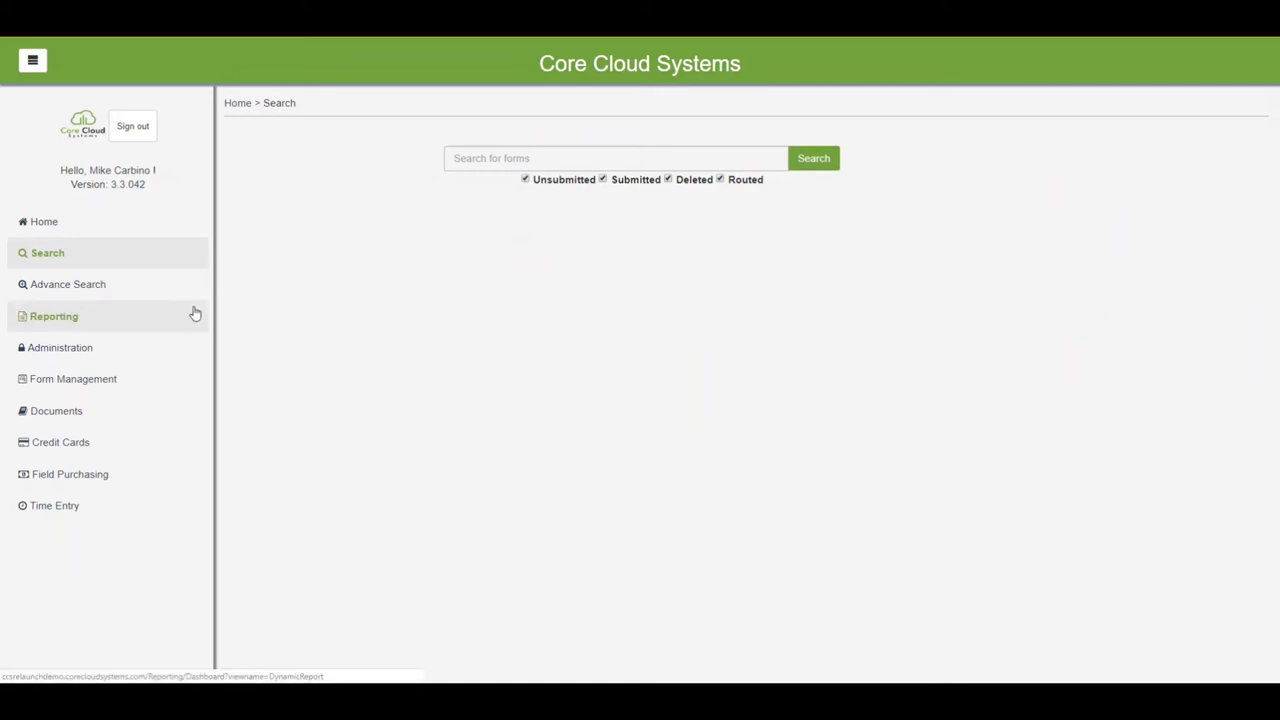
{"action": "left_click", "coordinate": [517, 161]}
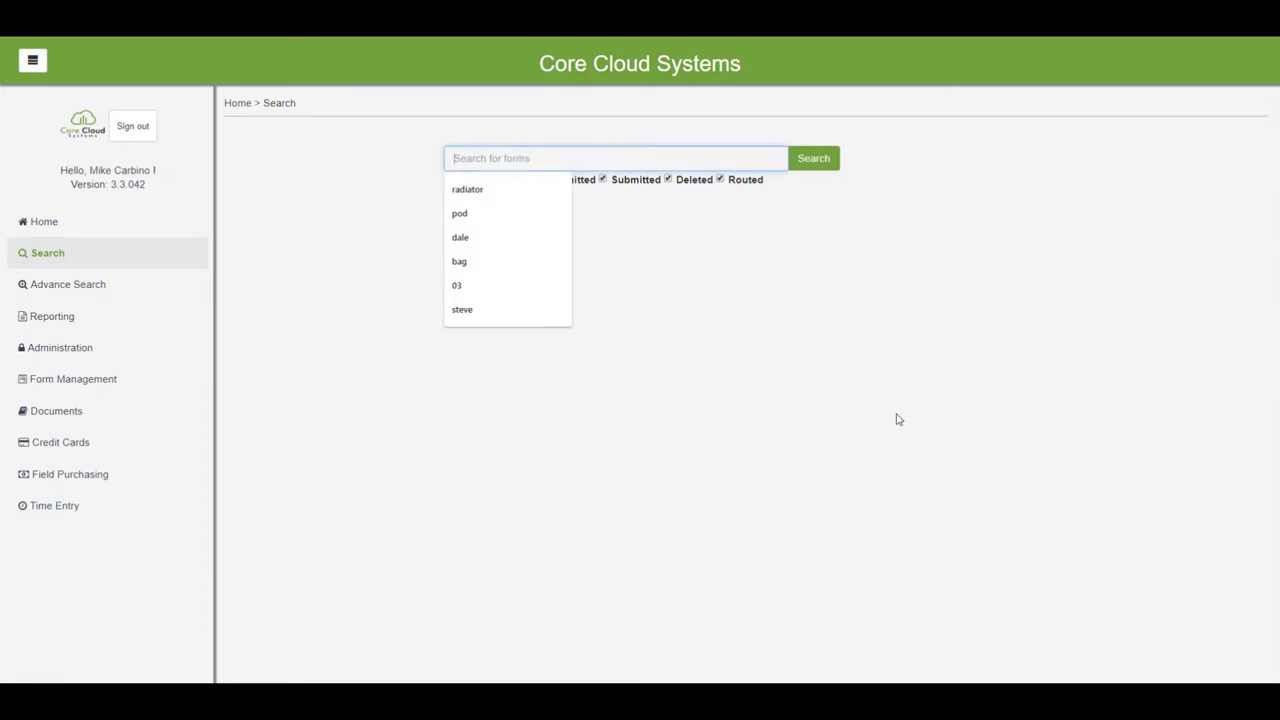
{"action": "type", "text": "Drywall"}
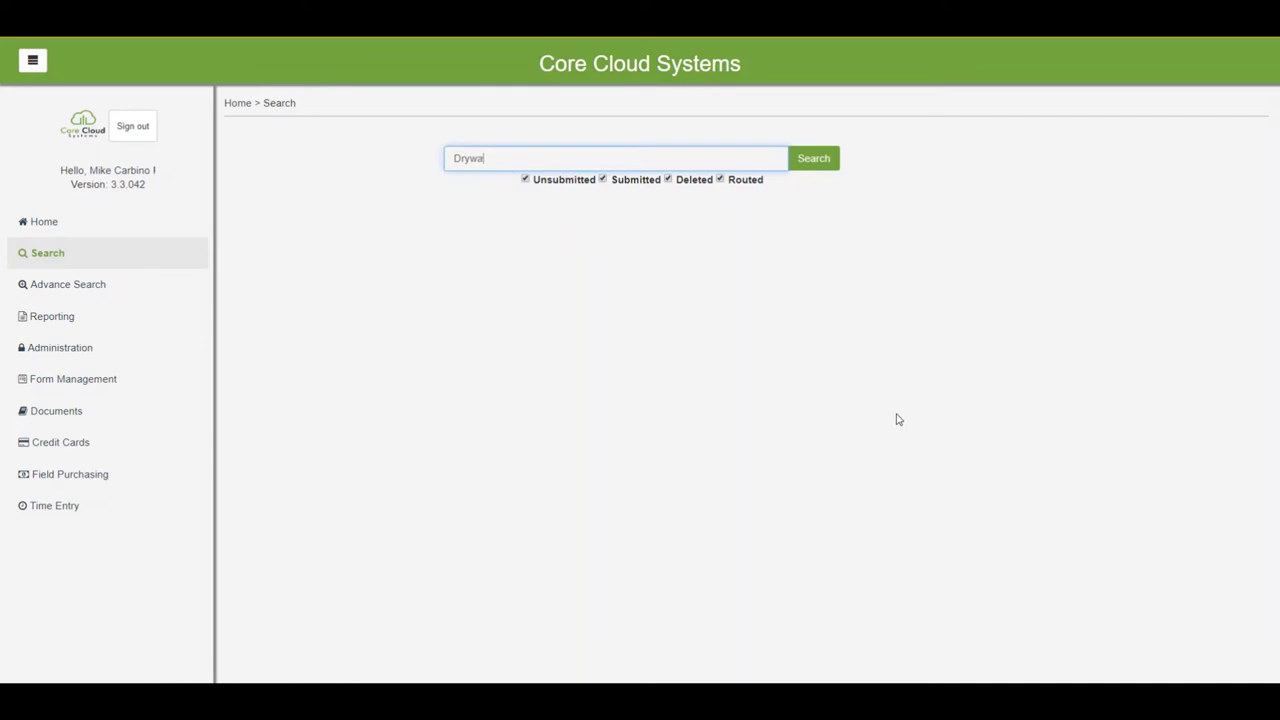
{"action": "left_click", "coordinate": [811, 168]}
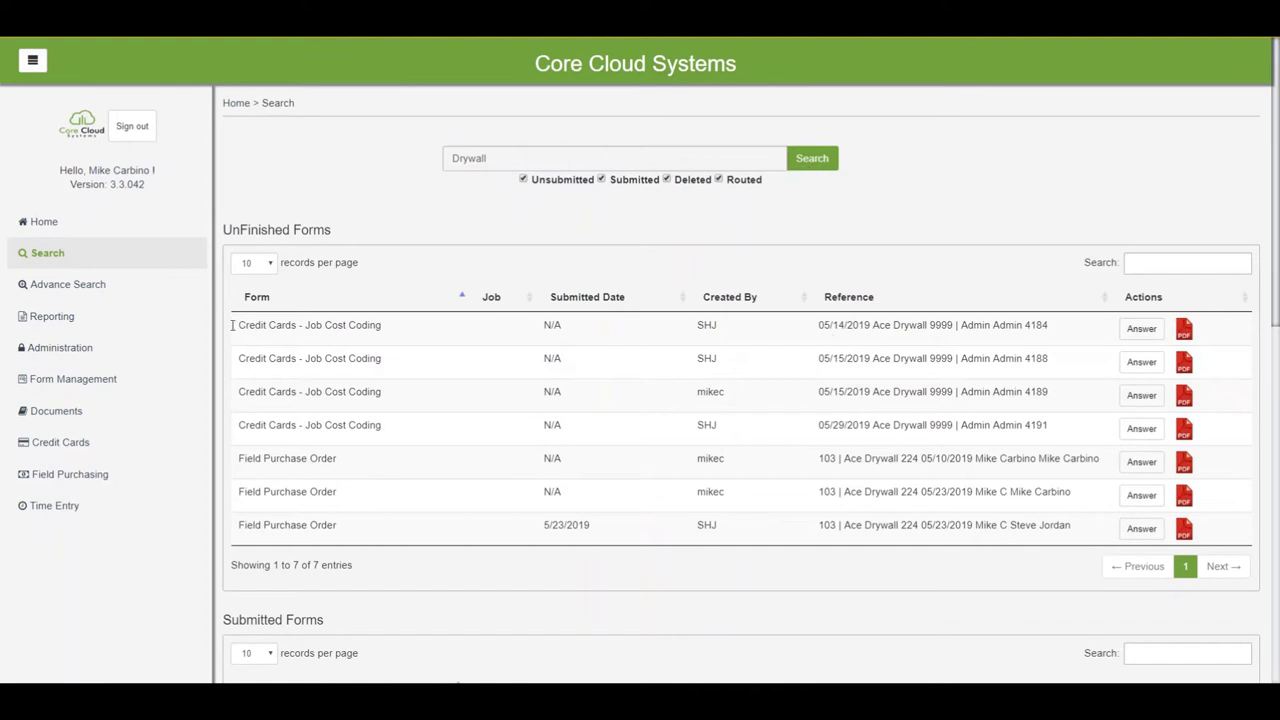
Look through the unfinished, submitted and deleted forms in the Drywall search results.
{"action": "scroll", "coordinate": [358, 325], "scroll_direction": "down", "scroll_amount": 6}
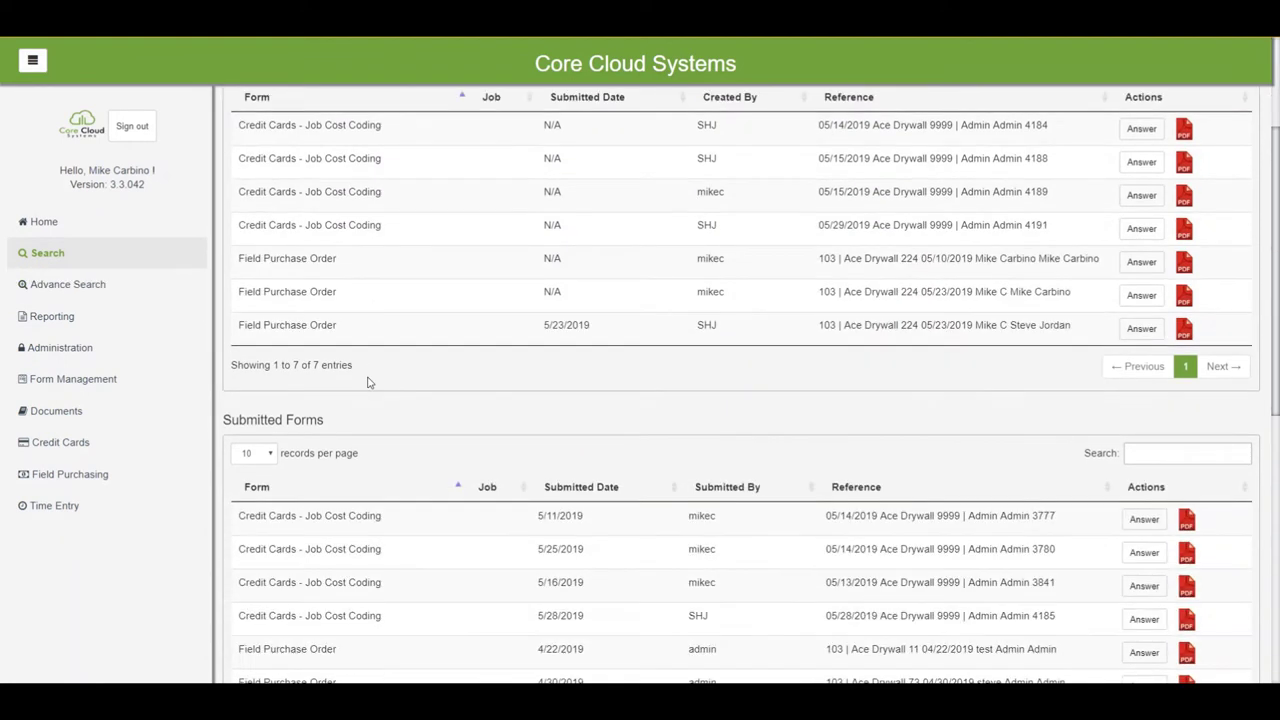
{"action": "scroll", "coordinate": [350, 457], "scroll_direction": "down", "scroll_amount": 3}
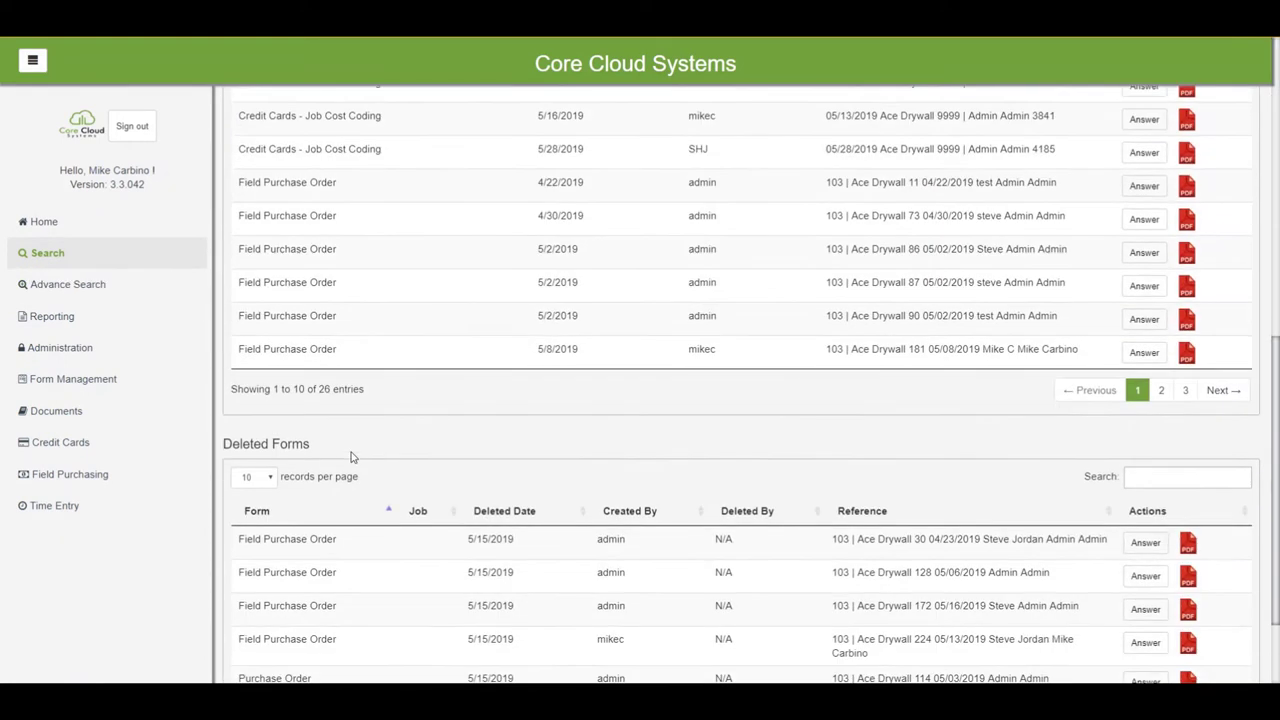
{"action": "scroll", "coordinate": [350, 457], "scroll_direction": "up", "scroll_amount": 10}
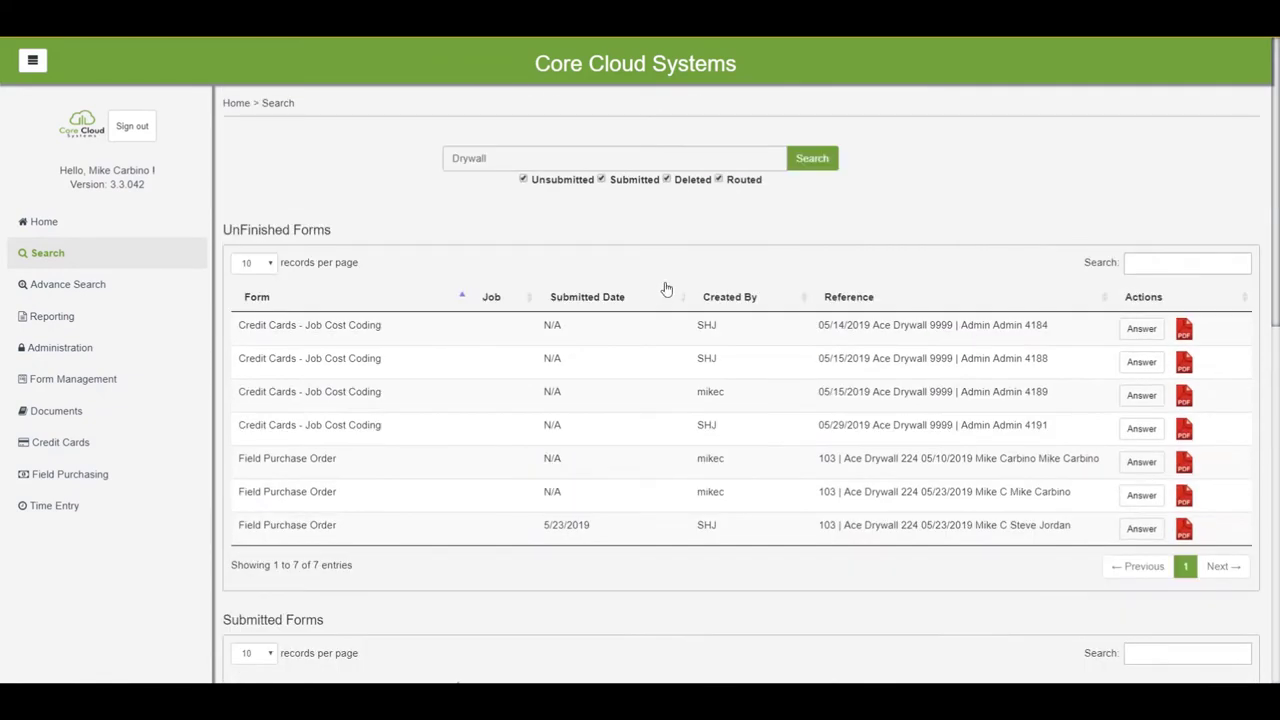
{"action": "scroll", "coordinate": [468, 397], "scroll_direction": "down", "scroll_amount": 1}
{"action": "scroll", "coordinate": [465, 400], "scroll_direction": "down", "scroll_amount": 3}
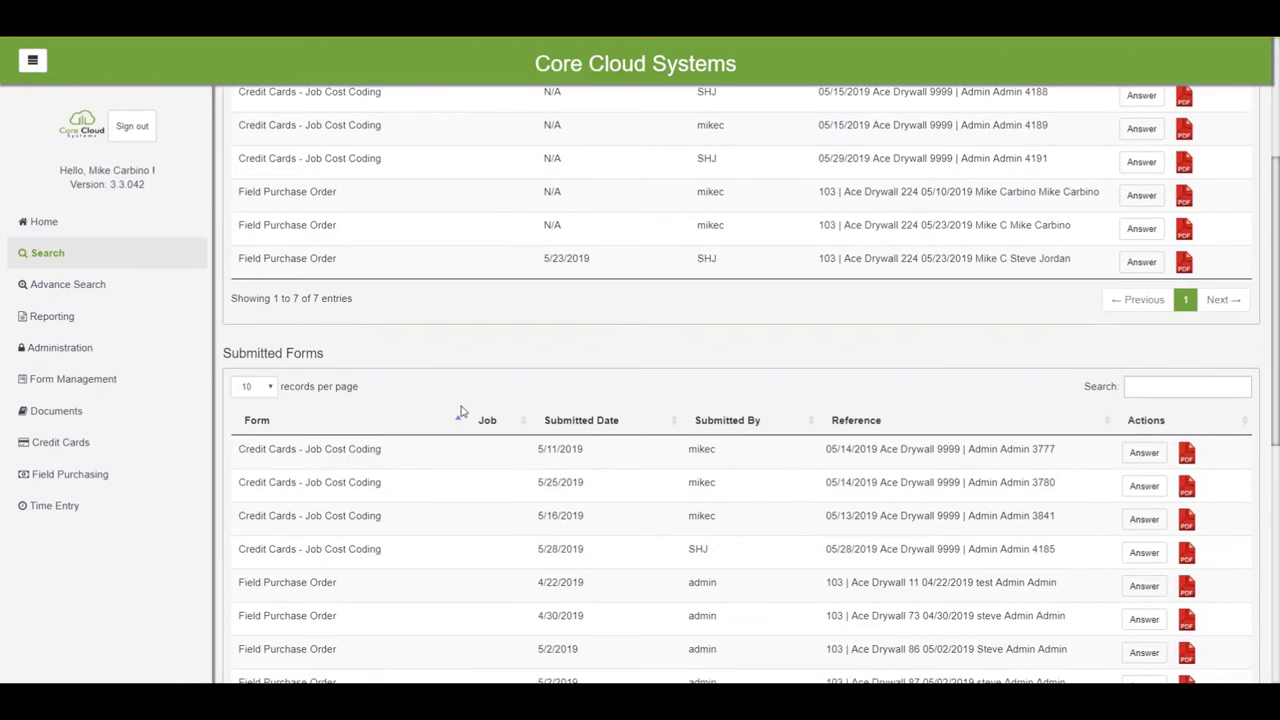
{"action": "scroll", "coordinate": [457, 409], "scroll_direction": "down", "scroll_amount": 3}
{"action": "scroll", "coordinate": [453, 420], "scroll_direction": "down", "scroll_amount": 3}
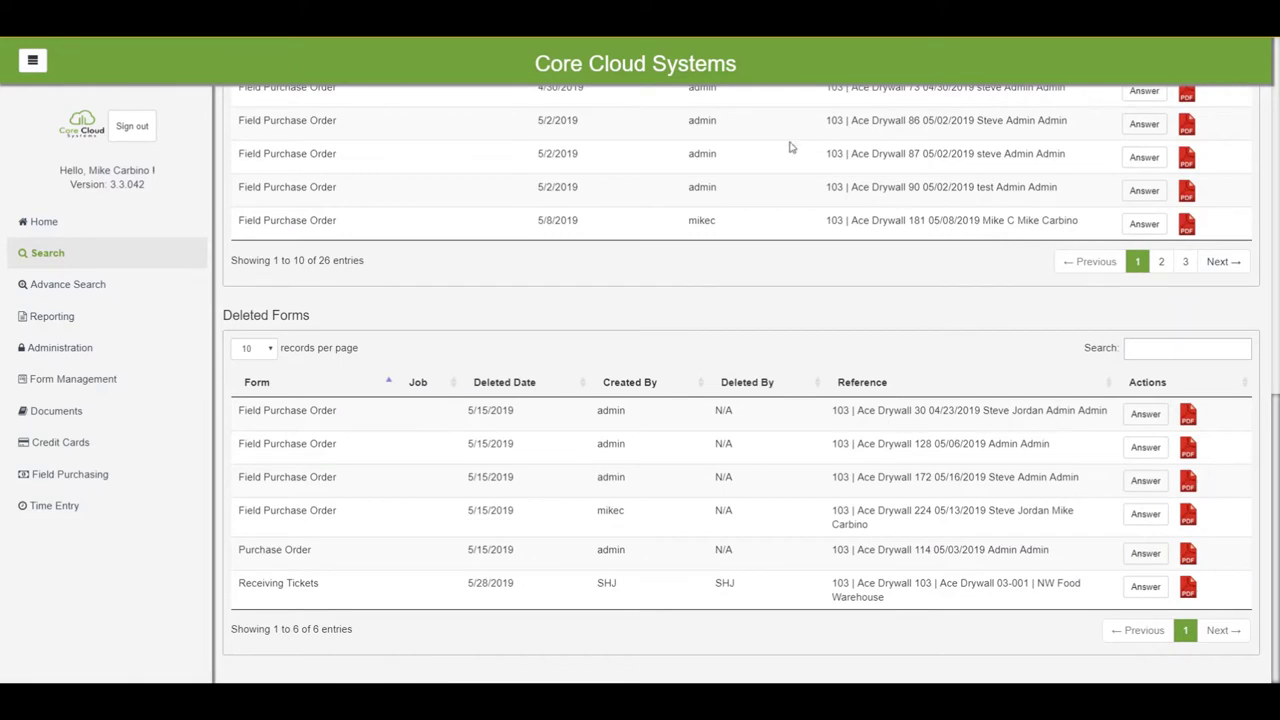
{"action": "scroll", "coordinate": [848, 184], "scroll_direction": "up", "scroll_amount": 3}
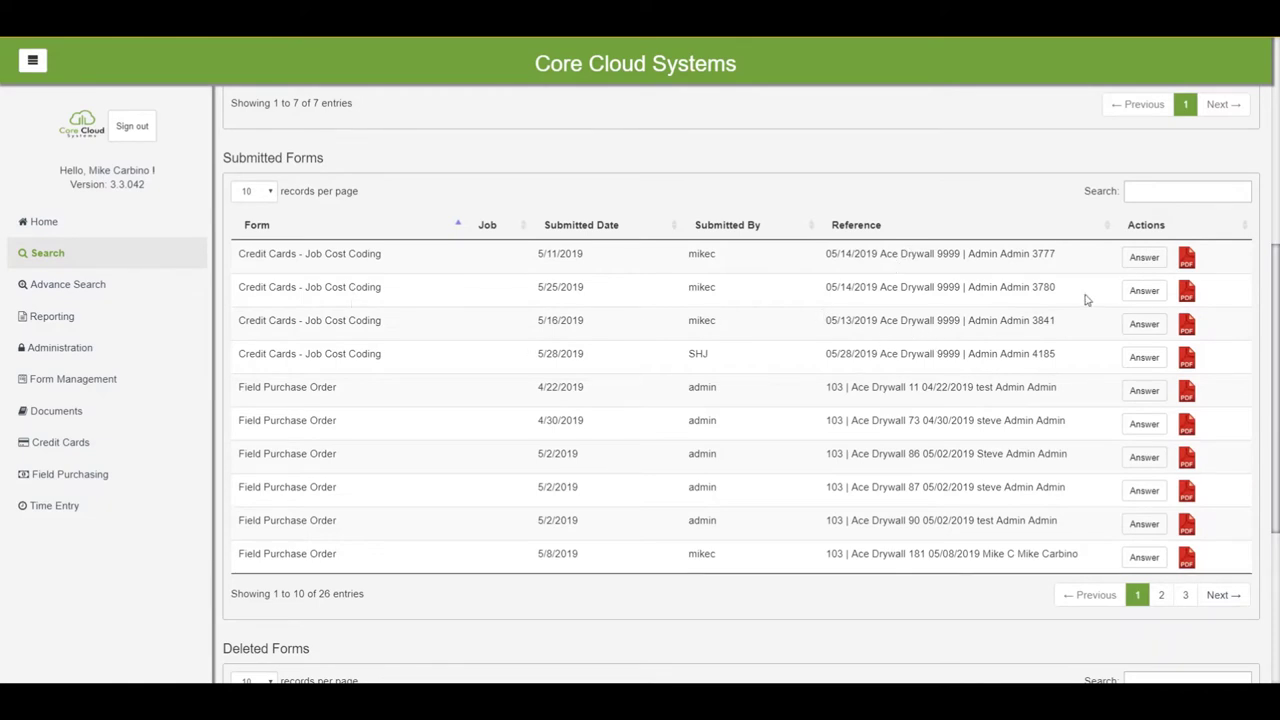
Open the answers of the Ace Drywall credit card form submitted on 5/11/2019 and review its card info, job coding and approver signature.
{"action": "left_click", "coordinate": [1145, 260]}
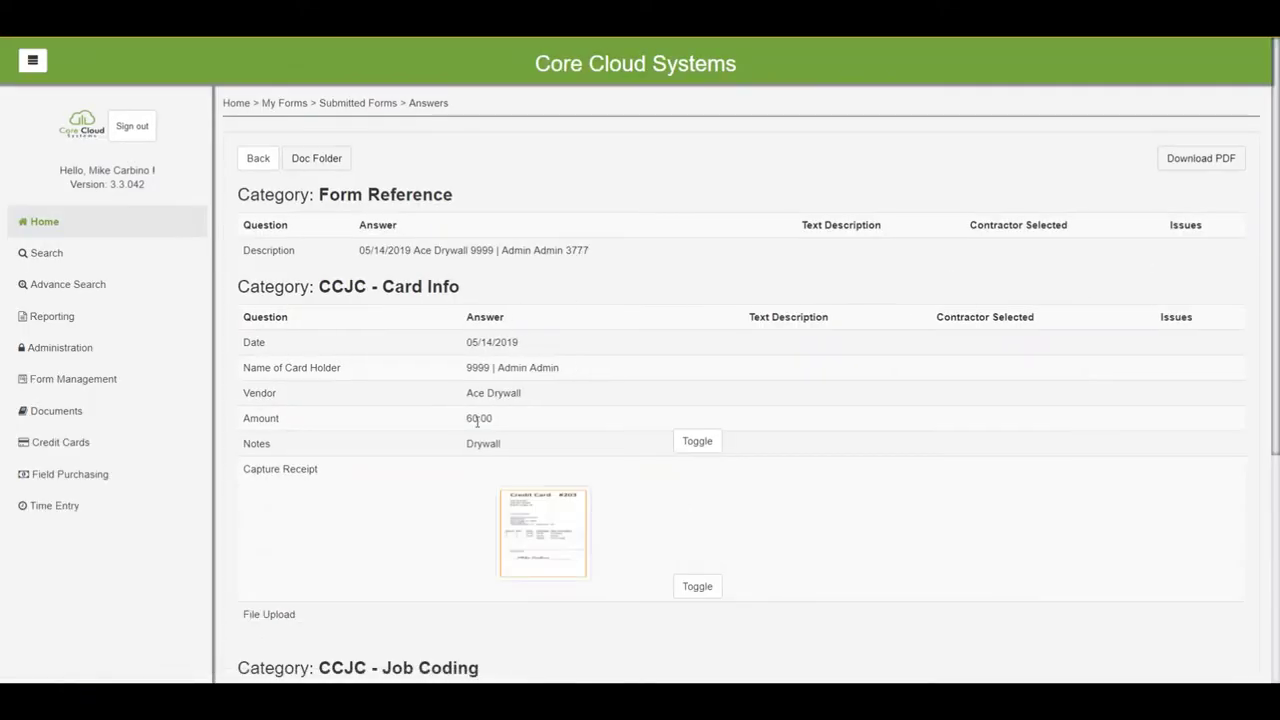
{"action": "scroll", "coordinate": [662, 490], "scroll_direction": "down", "scroll_amount": 3}
{"action": "scroll", "coordinate": [662, 492], "scroll_direction": "down", "scroll_amount": 1}
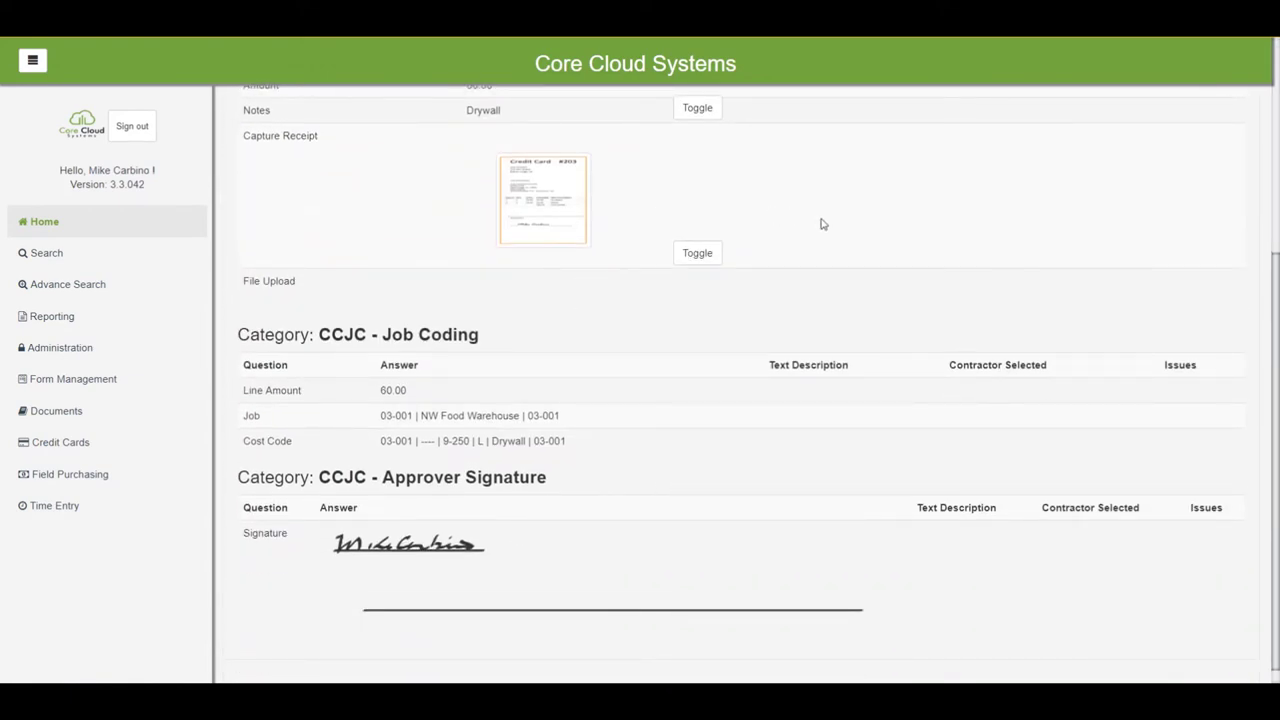
{"action": "scroll", "coordinate": [894, 229], "scroll_direction": "up", "scroll_amount": 4}
{"action": "scroll", "coordinate": [896, 271], "scroll_direction": "up", "scroll_amount": 1}
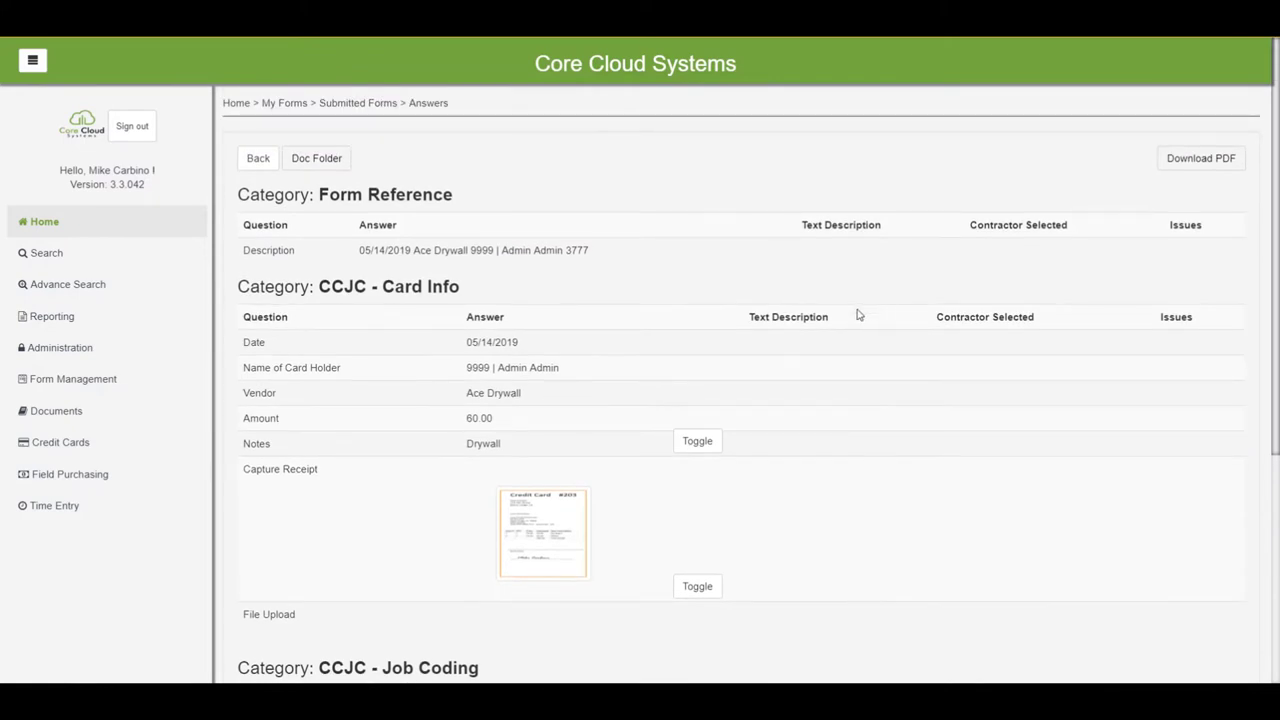
View the Ace Drywall form's PDF with its coding and receipt picture, close it and reopen the form's answers from the search results.
{"action": "left_click", "coordinate": [1209, 170]}
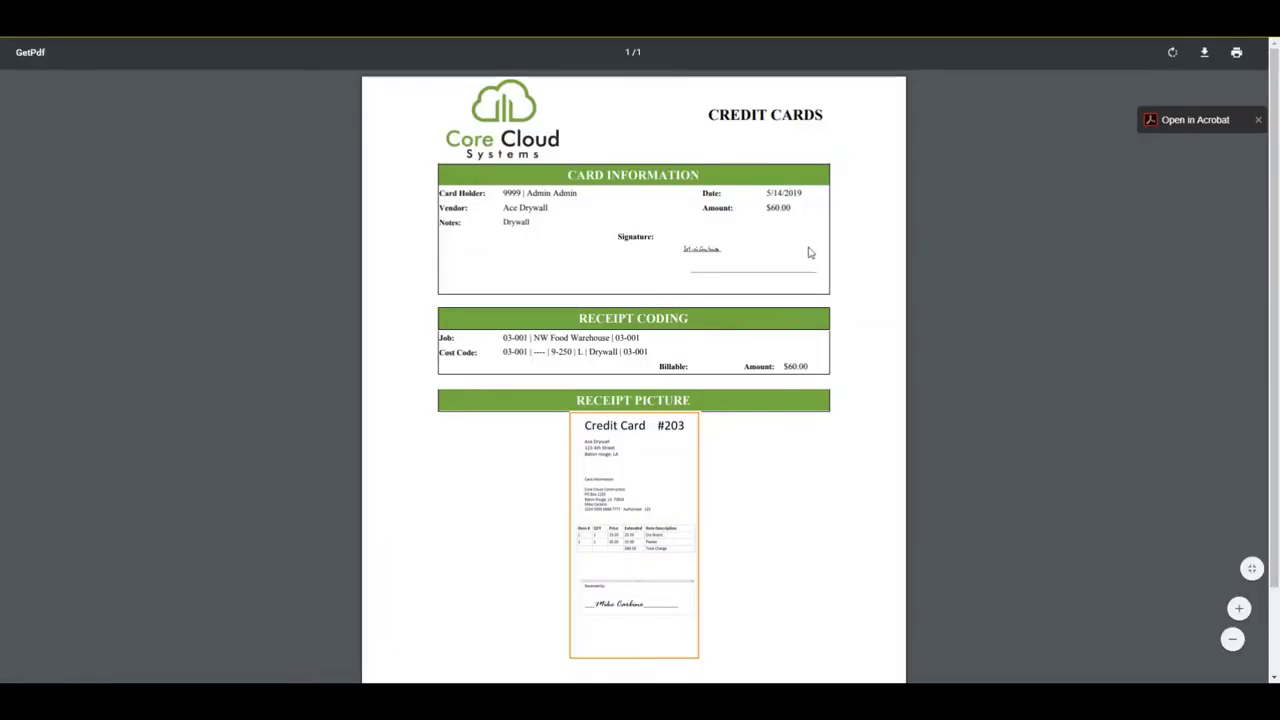
{"action": "scroll", "coordinate": [810, 255], "scroll_direction": "down", "scroll_amount": 1}
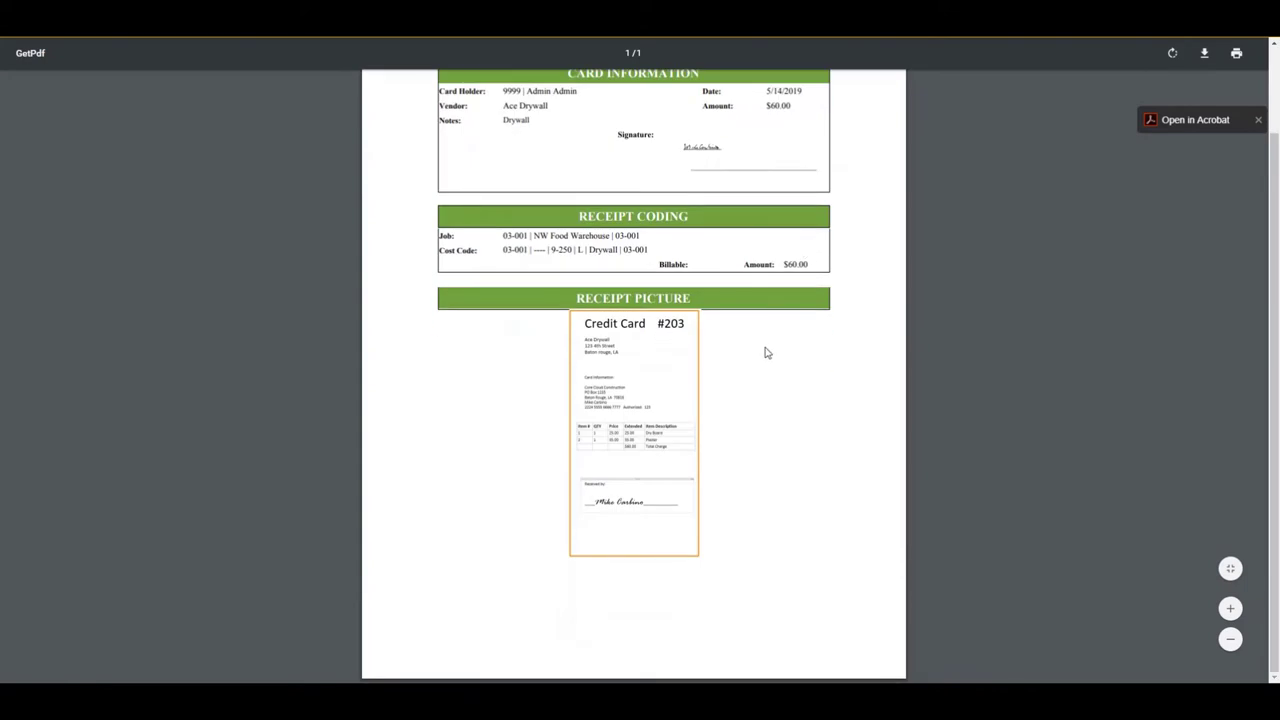
{"action": "scroll", "coordinate": [767, 355], "scroll_direction": "up", "scroll_amount": 1}
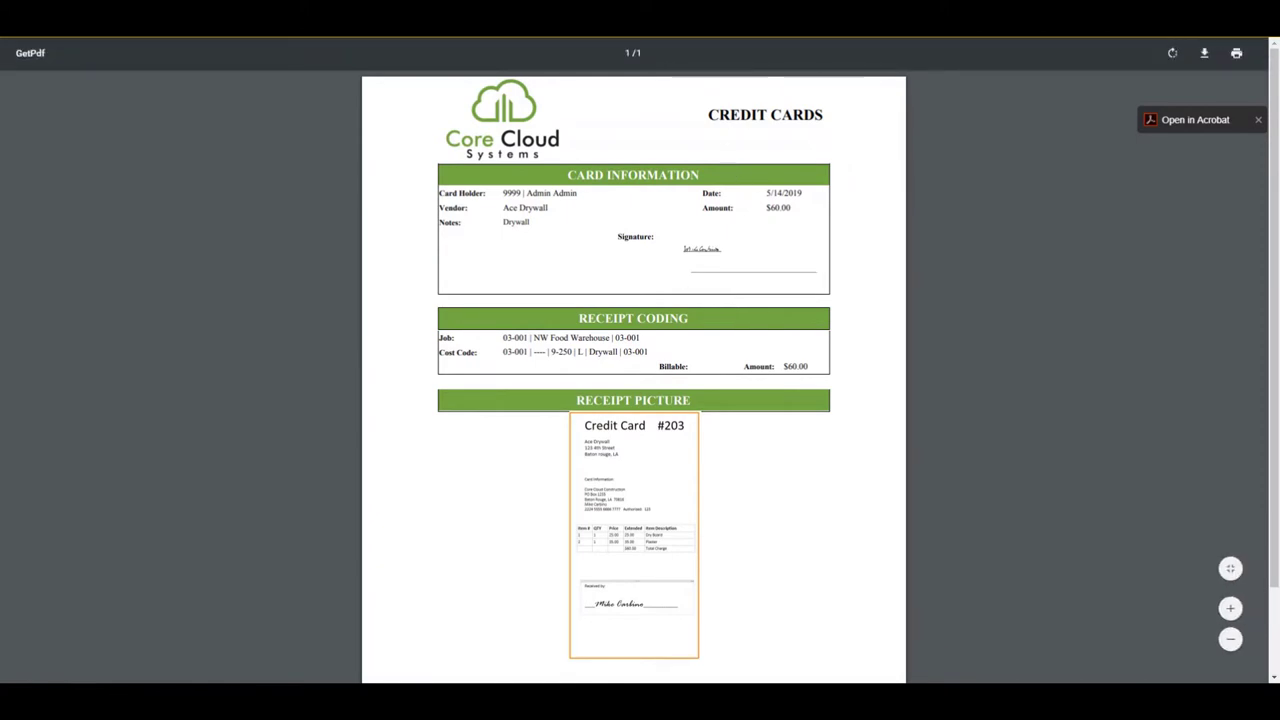
{"action": "key", "text": "ctrl+w"}
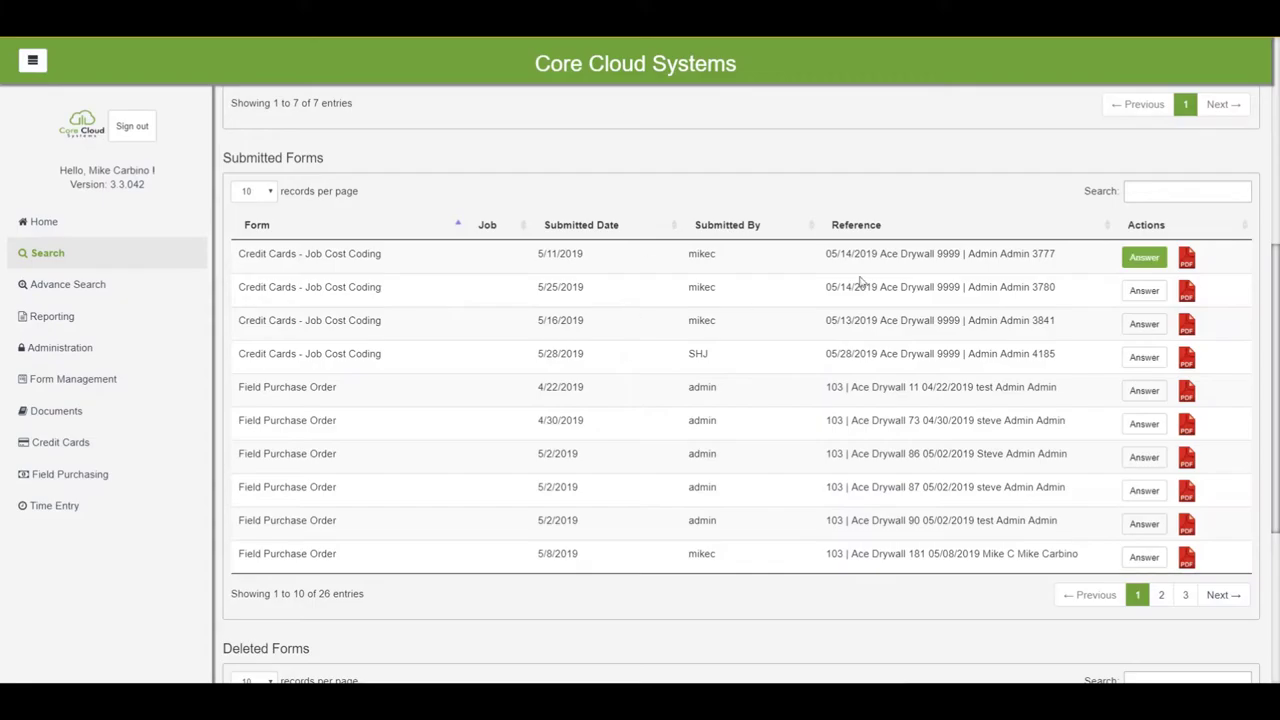
{"action": "left_click", "coordinate": [1144, 258]}
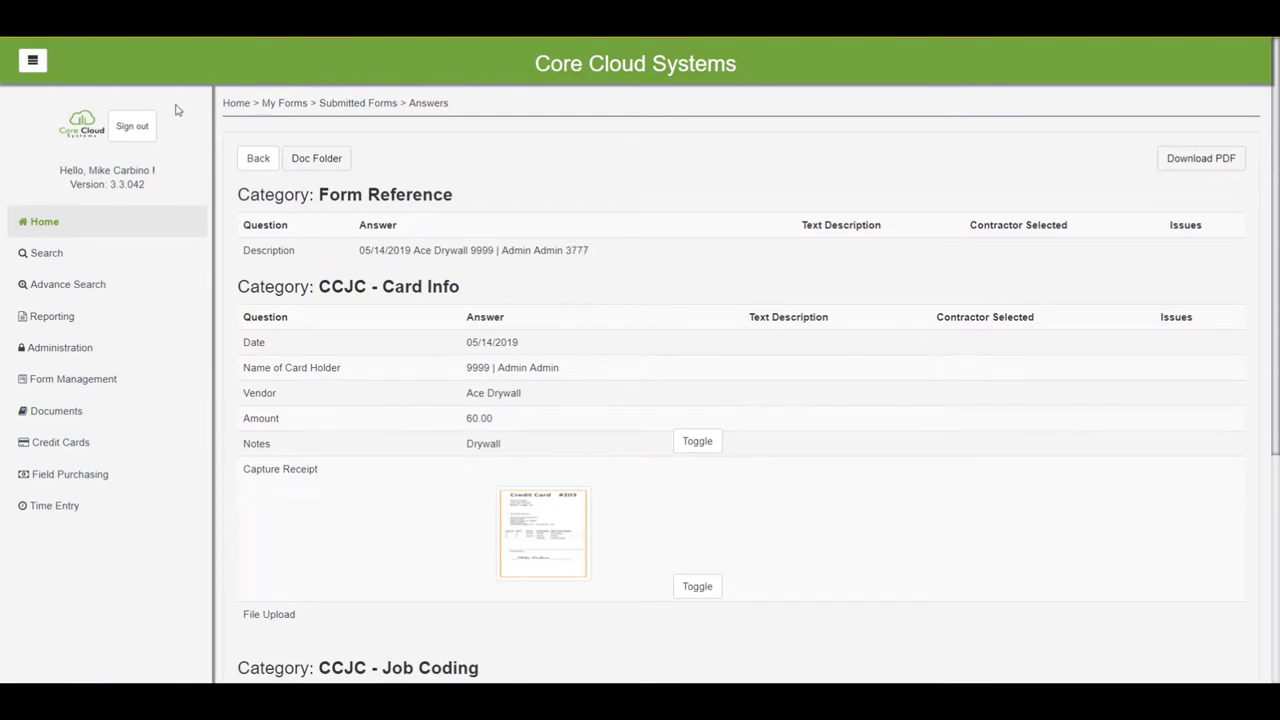
Run an advanced search for Credit Cards - Job Cost Coding forms whose answers contain 60.
{"action": "left_click", "coordinate": [71, 288]}
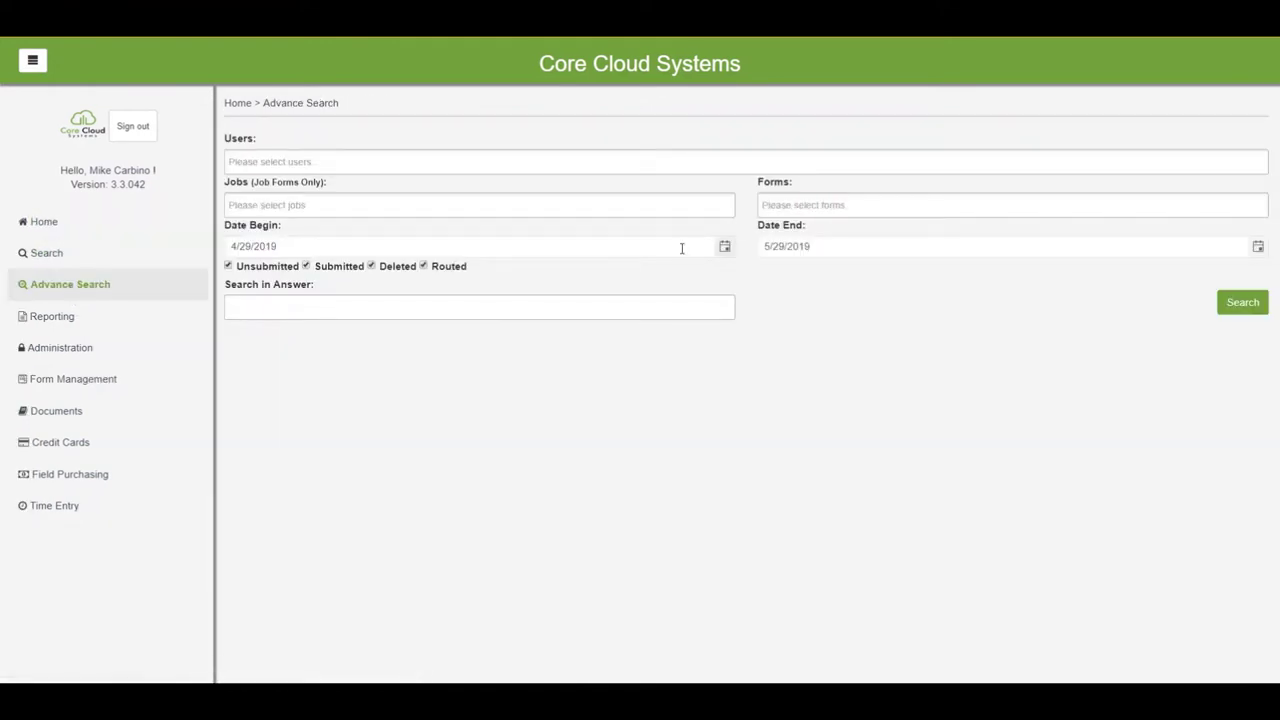
{"action": "left_click", "coordinate": [886, 208]}
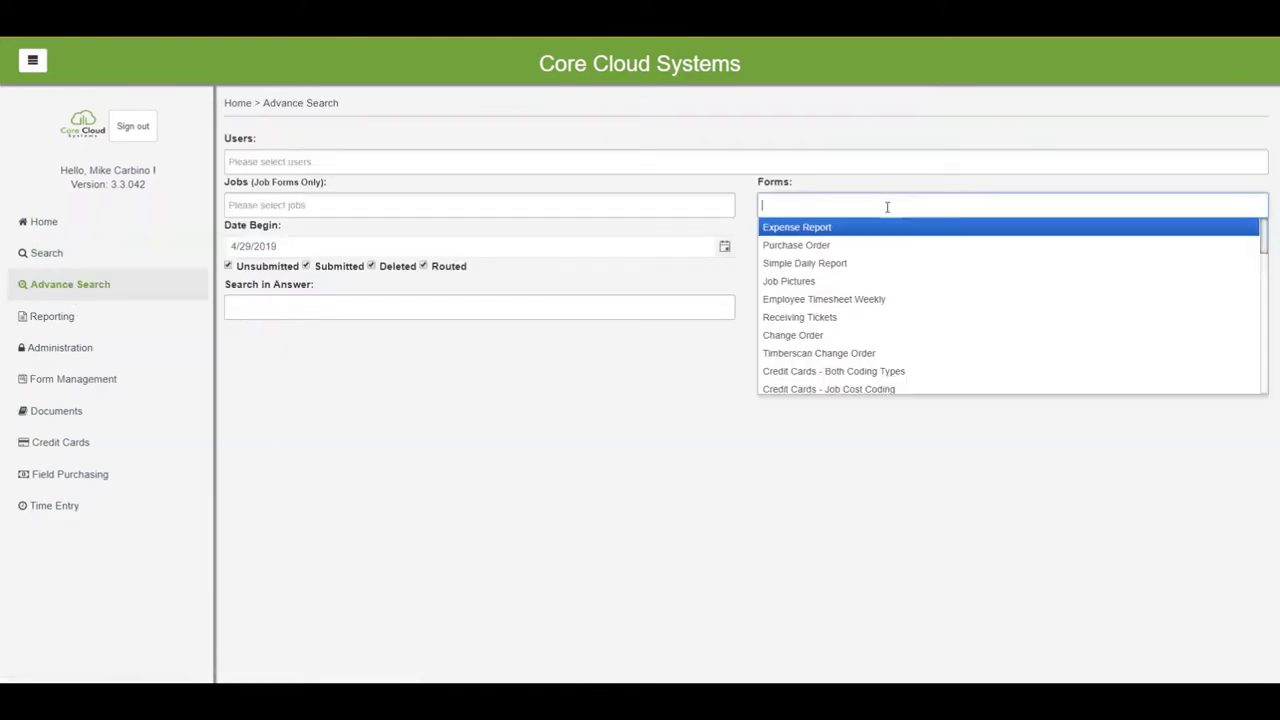
{"action": "left_click", "coordinate": [857, 389]}
{"action": "left_click", "coordinate": [323, 301]}
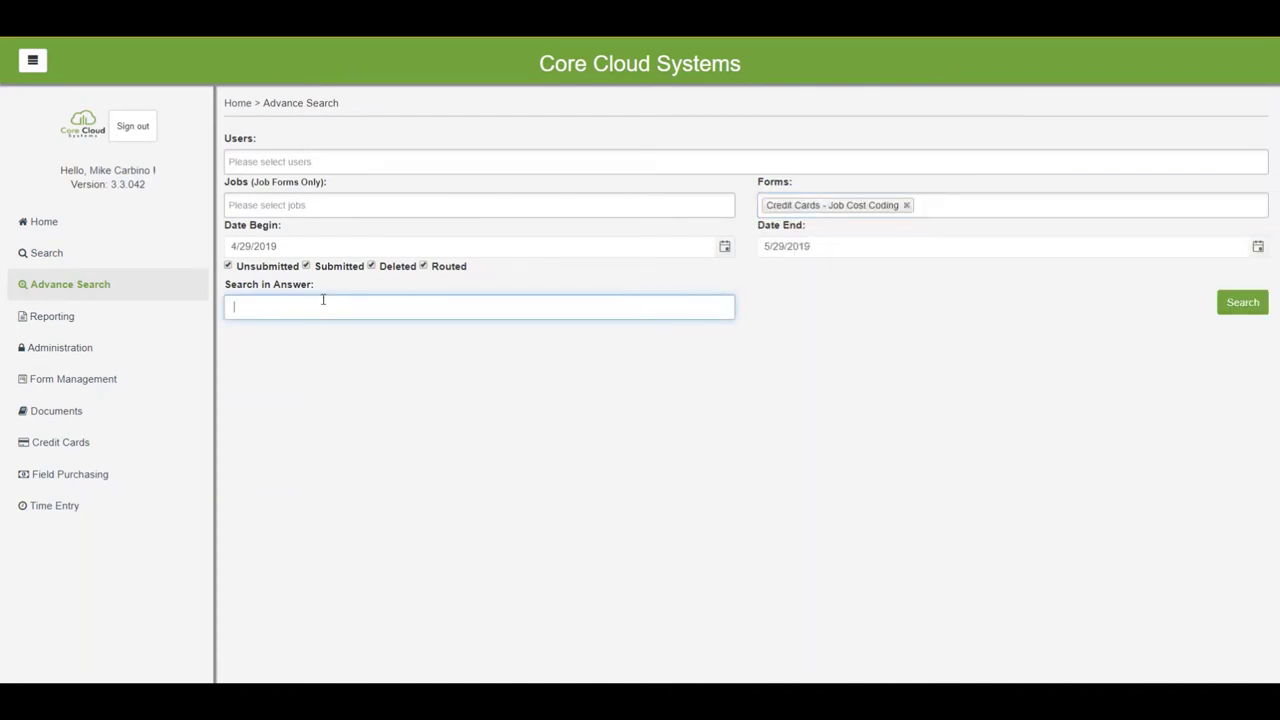
{"action": "type", "text": "60"}
{"action": "left_click", "coordinate": [1243, 303]}
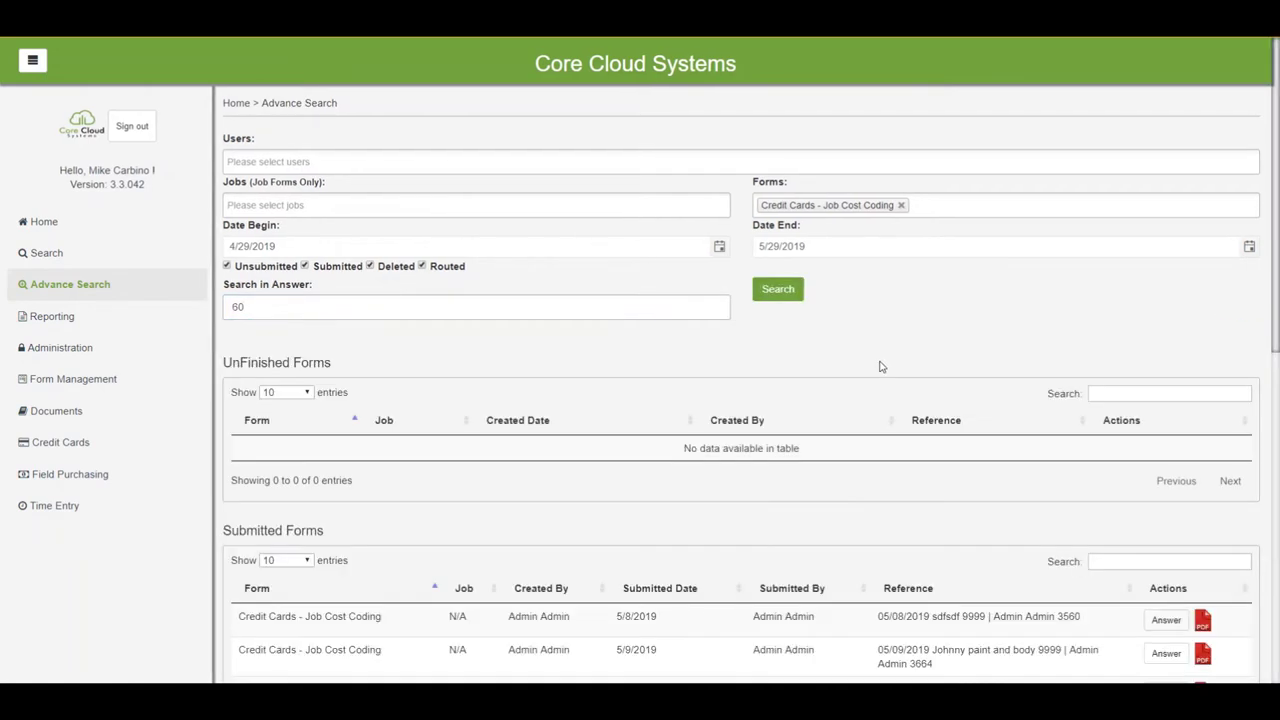
Open the answers of the Ace Drywall form submitted on 5/11/2019 from the advanced search results and review its amount, coding and signature.
{"action": "scroll", "coordinate": [740, 460], "scroll_direction": "down", "scroll_amount": 3}
{"action": "scroll", "coordinate": [715, 534], "scroll_direction": "down", "scroll_amount": 1}
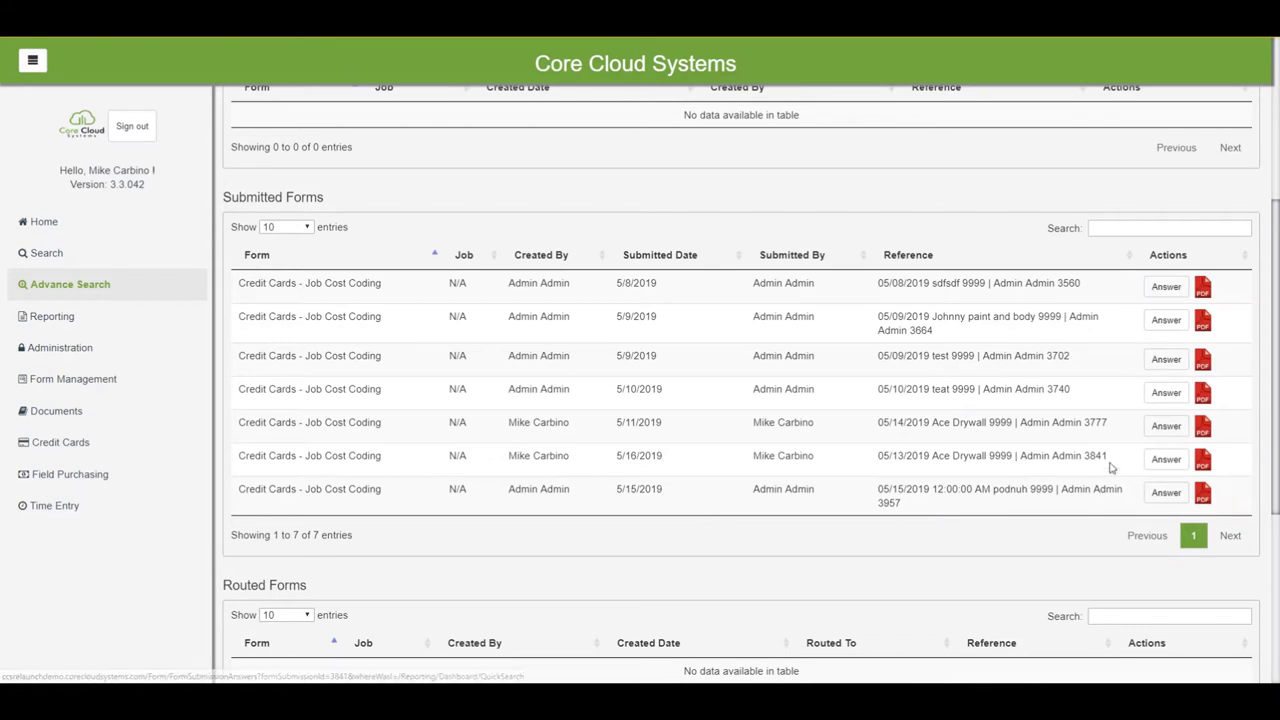
{"action": "left_click", "coordinate": [1166, 427]}
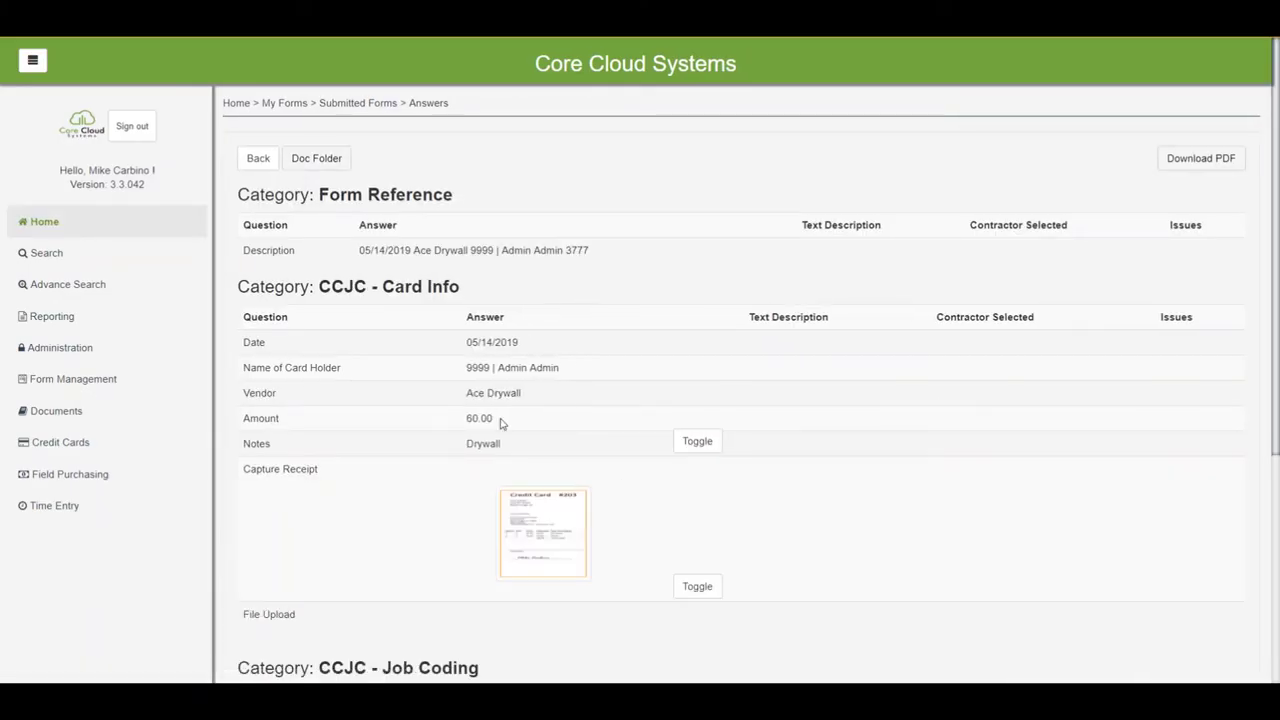
{"action": "scroll", "coordinate": [597, 597], "scroll_direction": "down", "scroll_amount": 3}
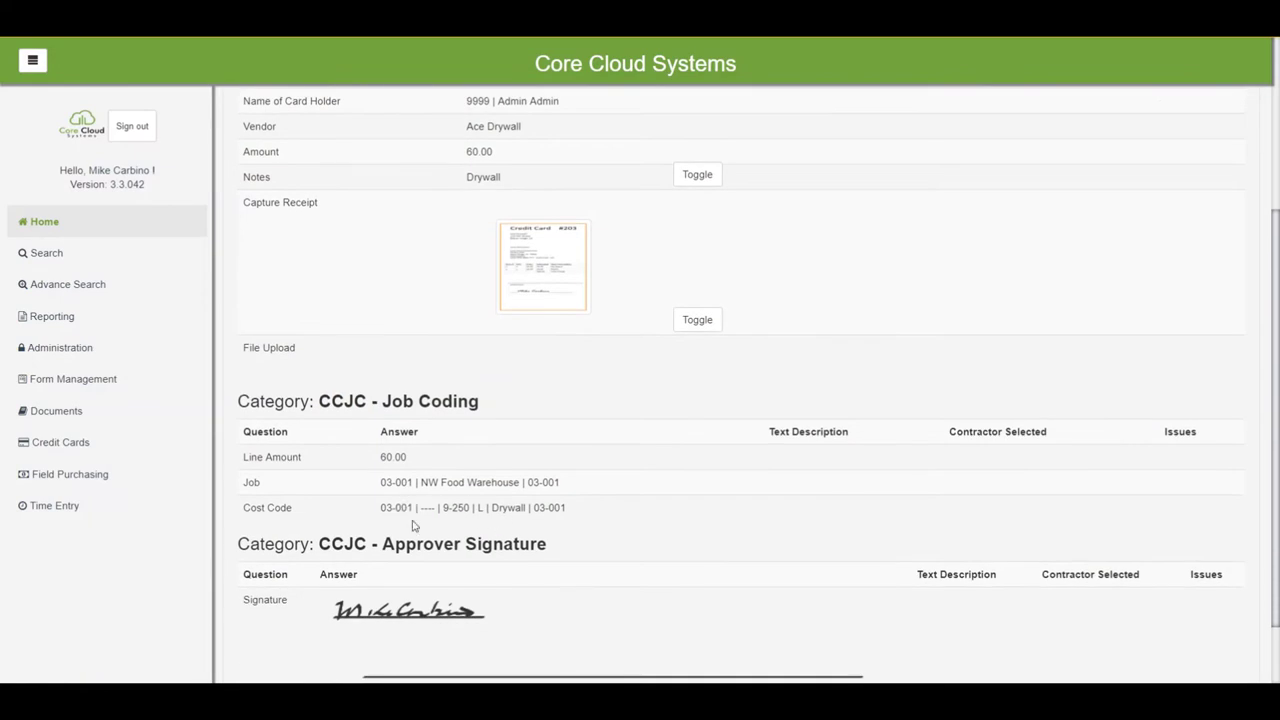
{"action": "scroll", "coordinate": [847, 440], "scroll_direction": "up", "scroll_amount": 5}
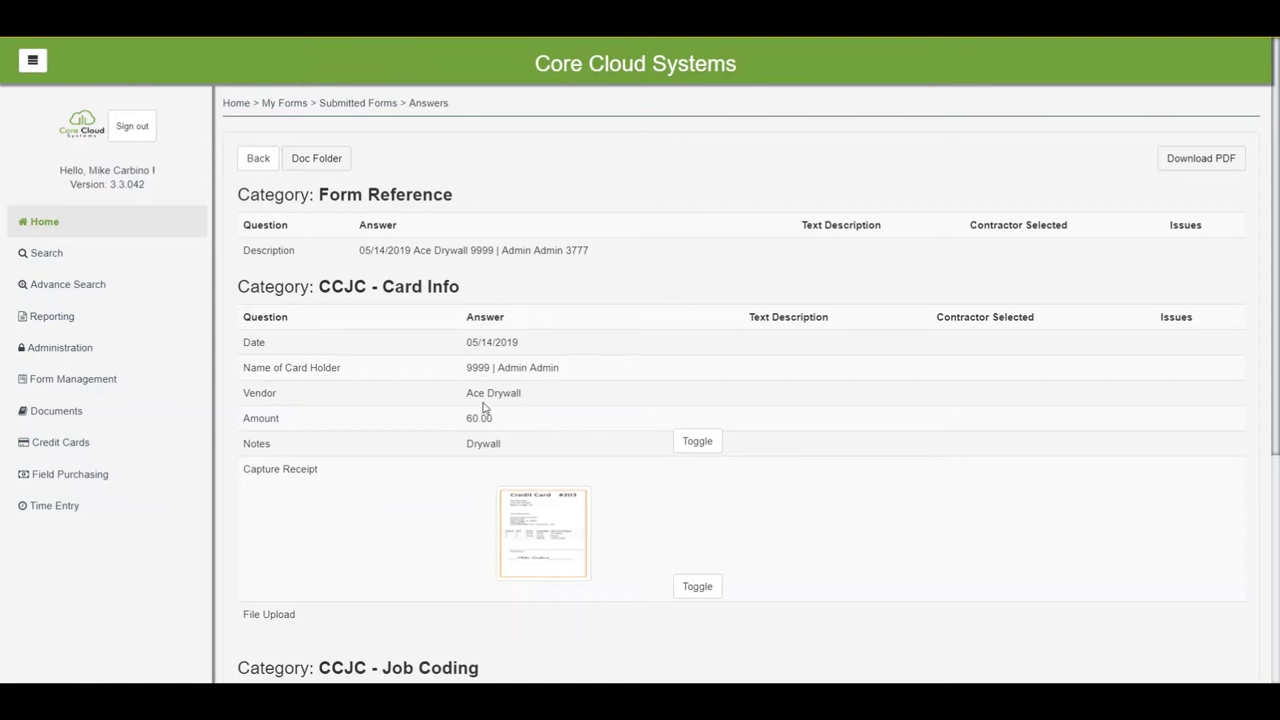
Start a dynamic report on the Credit Cards - Job Cost Coding form.
{"action": "left_click", "coordinate": [60, 318]}
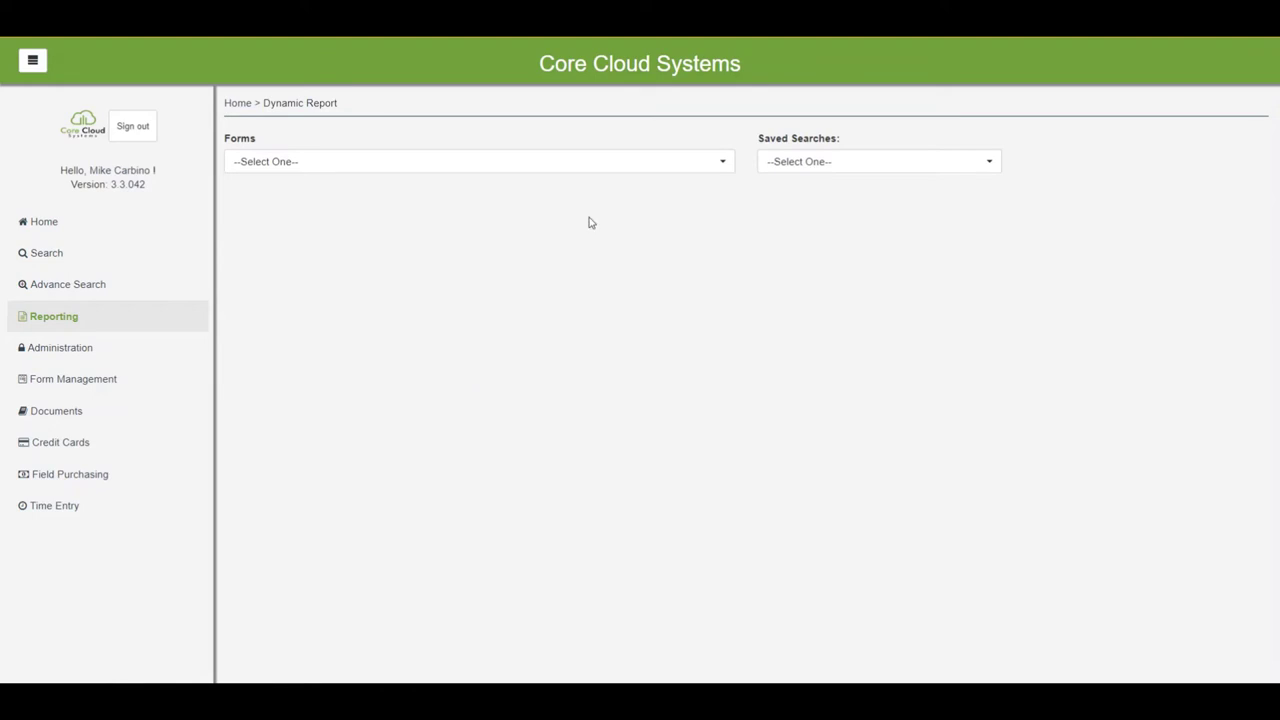
{"action": "left_click", "coordinate": [724, 163]}
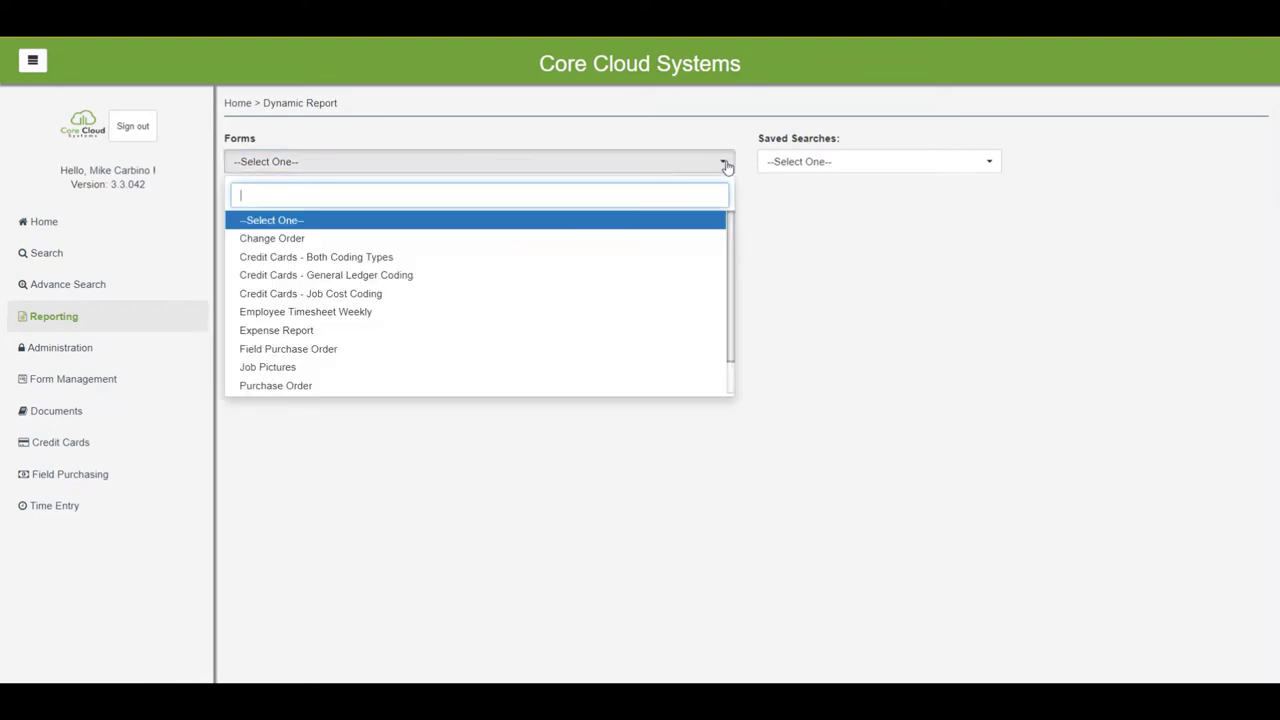
{"action": "left_click", "coordinate": [362, 292]}
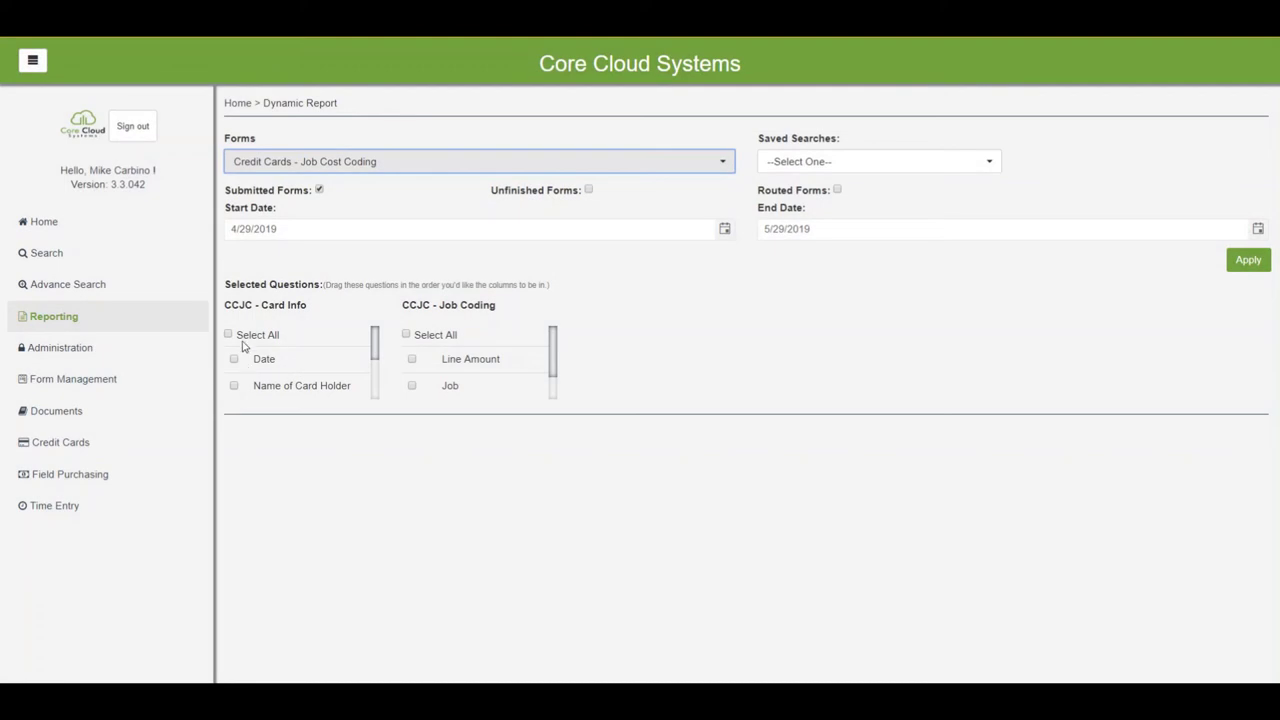
Include all Card Info and Job Coding questions as report columns and run the report on submitted forms.
{"action": "mouse_move", "coordinate": [376, 350]}
{"action": "left_mouse_down"}
{"action": "mouse_move", "coordinate": [376, 403]}
{"action": "mouse_move", "coordinate": [380, 346]}
{"action": "left_mouse_up"}
{"action": "mouse_move", "coordinate": [554, 350]}
{"action": "left_mouse_down"}
{"action": "mouse_move", "coordinate": [550, 387]}
{"action": "mouse_move", "coordinate": [551, 328]}
{"action": "left_mouse_up"}
{"action": "left_click", "coordinate": [232, 338]}
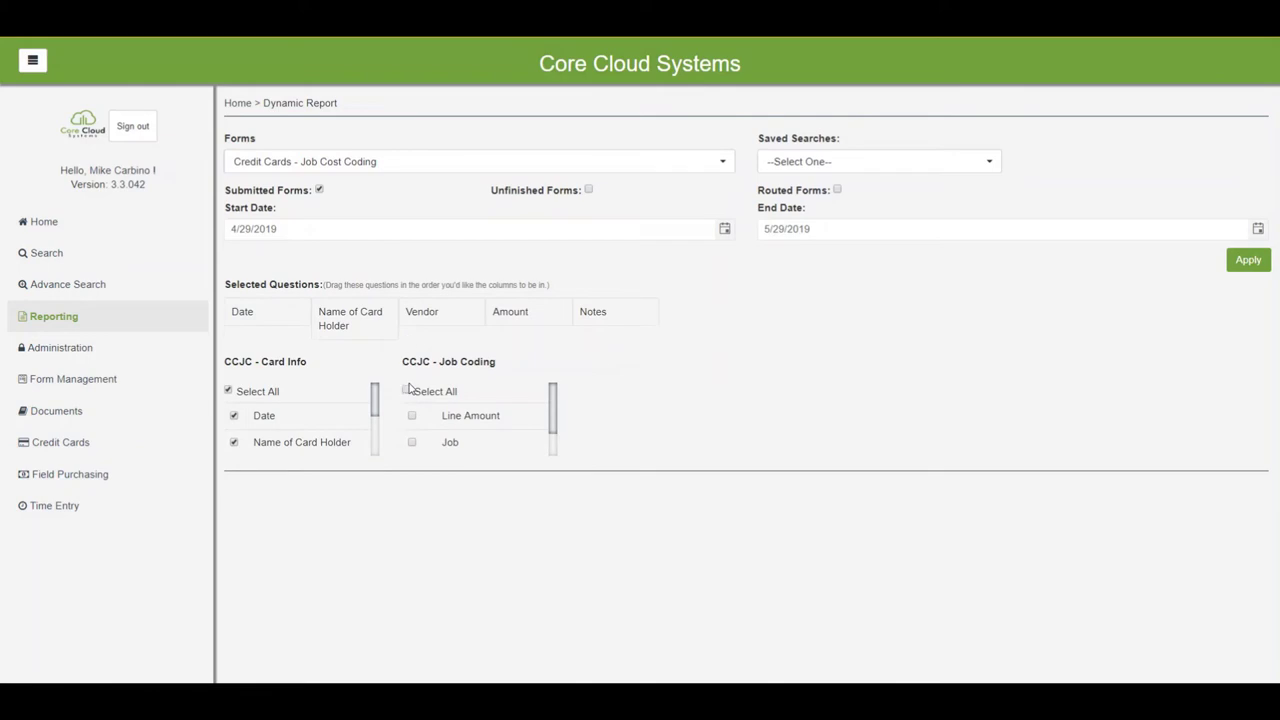
{"action": "left_click", "coordinate": [407, 391]}
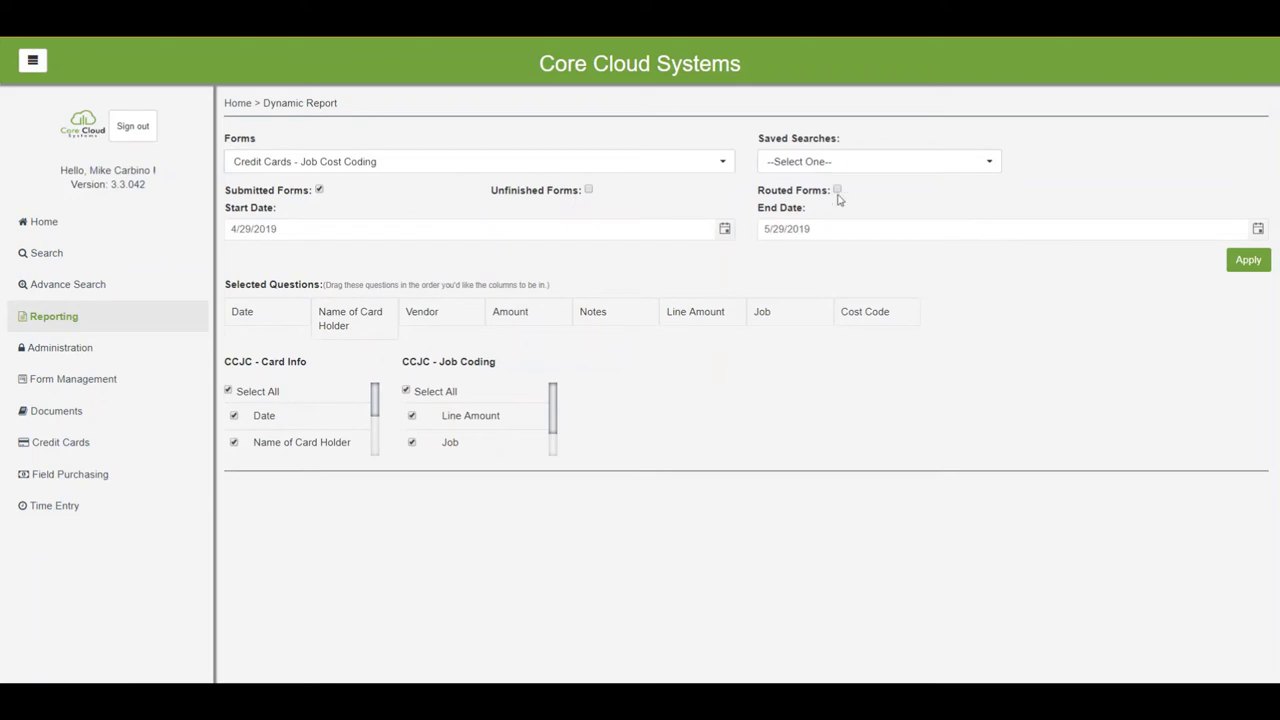
{"action": "left_click", "coordinate": [1252, 265]}
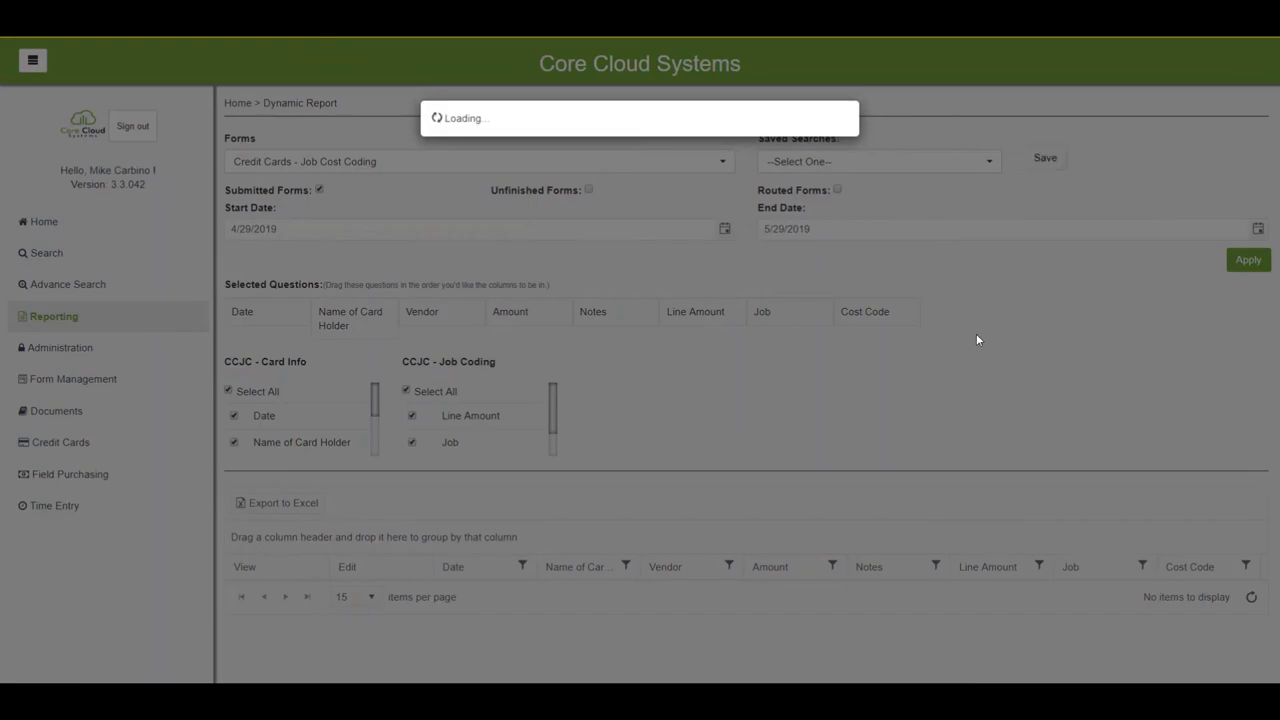
Group the report rows by Job and, within each job, by Vendor.
{"action": "scroll", "coordinate": [976, 340], "scroll_direction": "down", "scroll_amount": 3}
{"action": "scroll", "coordinate": [814, 486], "scroll_direction": "down", "scroll_amount": 2}
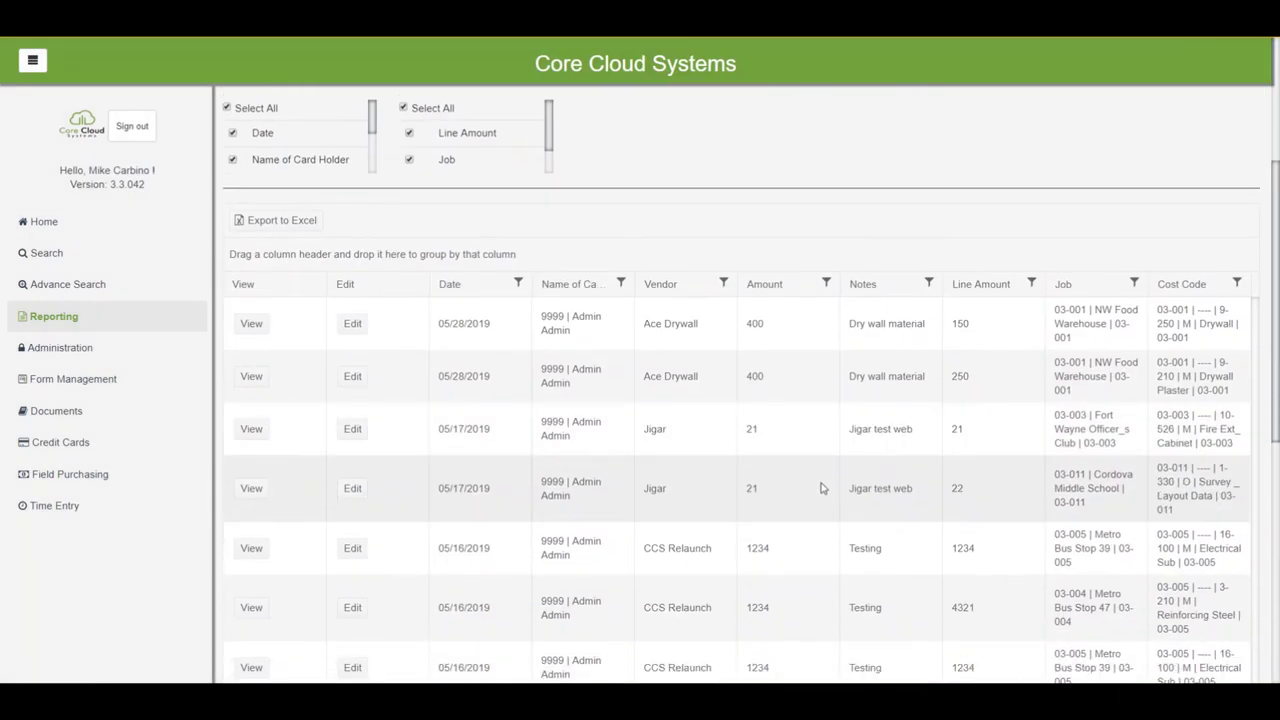
{"action": "scroll", "coordinate": [813, 489], "scroll_direction": "up", "scroll_amount": 1}
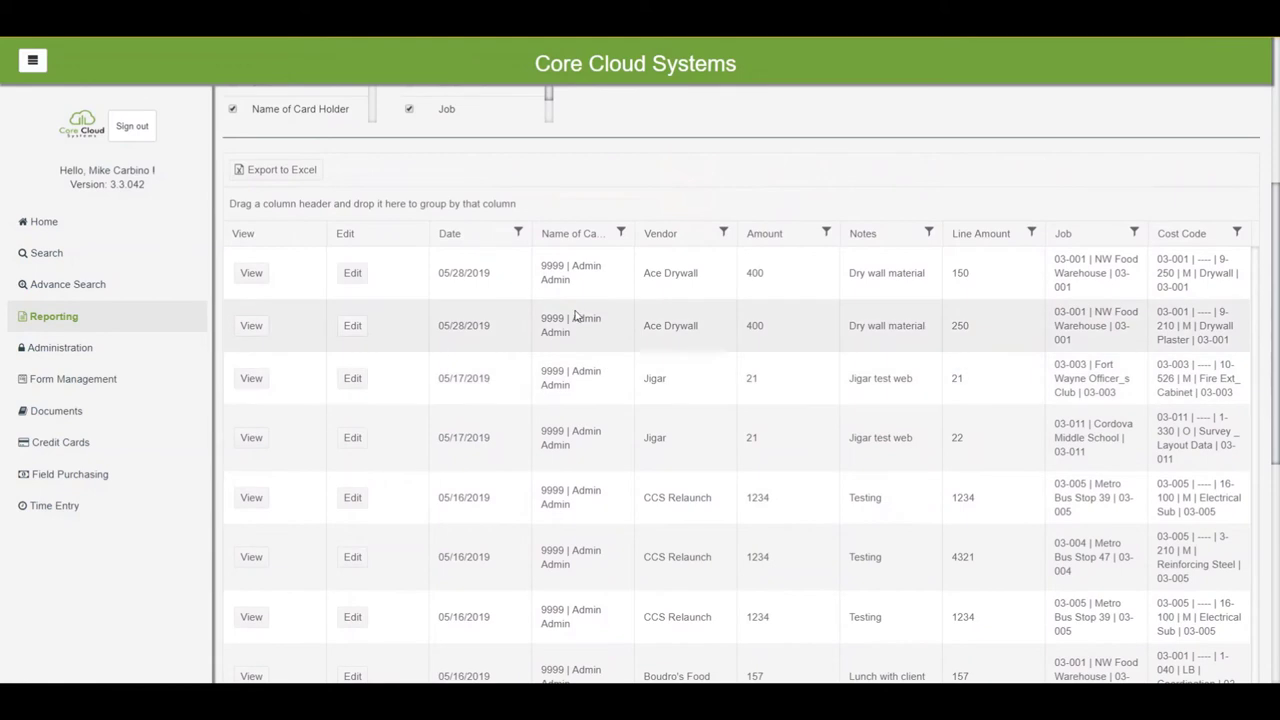
{"action": "left_click_drag", "start_coordinate": [1085, 235], "coordinate": [1074, 198]}
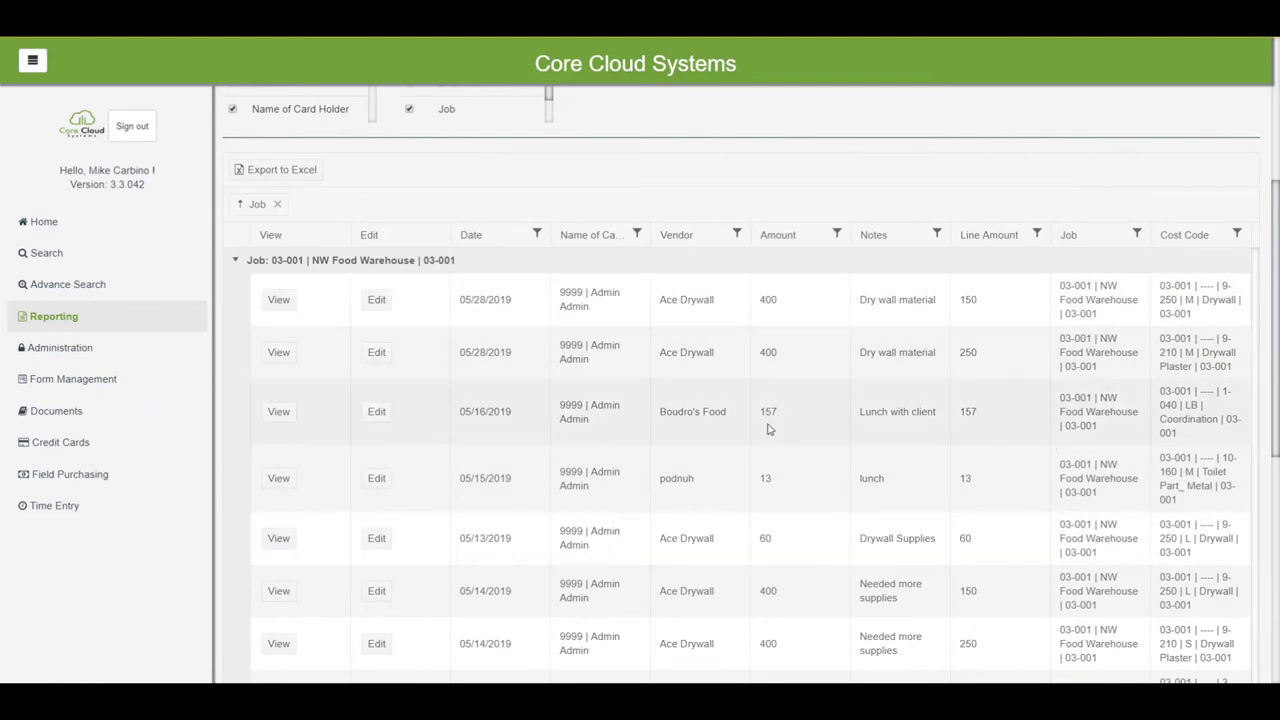
{"action": "left_click_drag", "start_coordinate": [688, 239], "coordinate": [690, 198]}
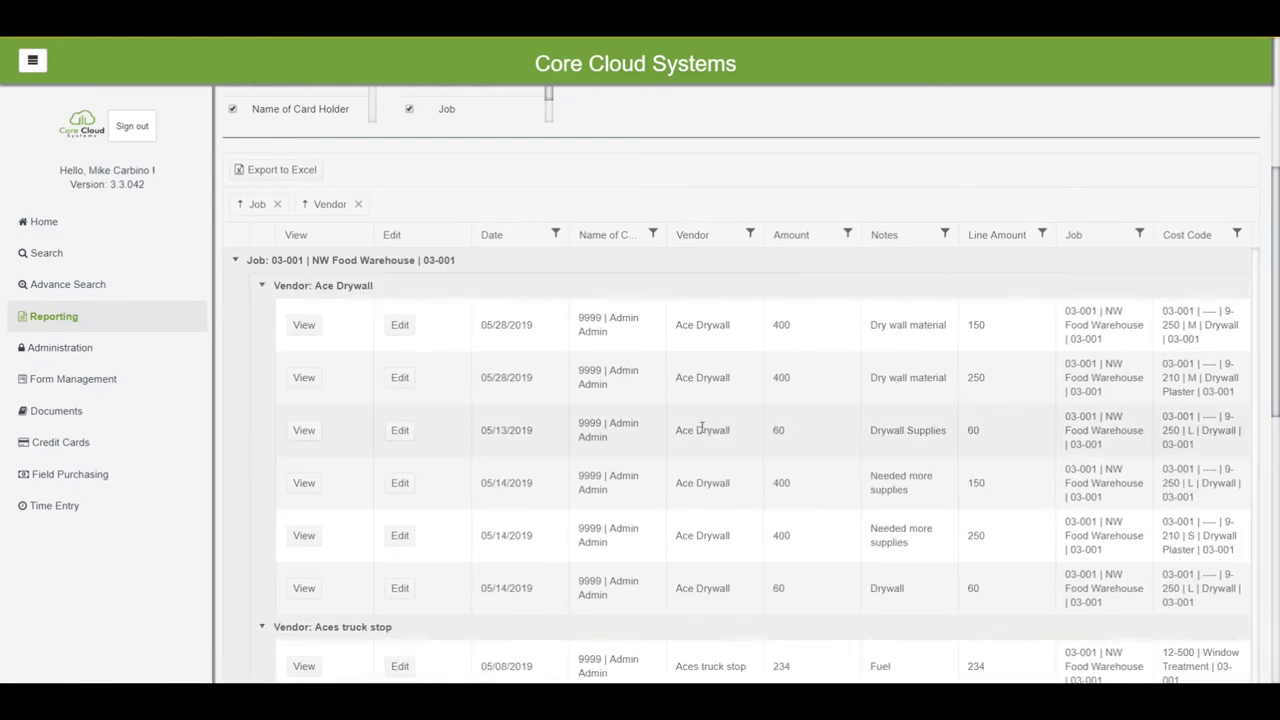
Examine the filter conditions offered for the Vendor column and close them without applying a filter.
{"action": "left_click", "coordinate": [751, 235]}
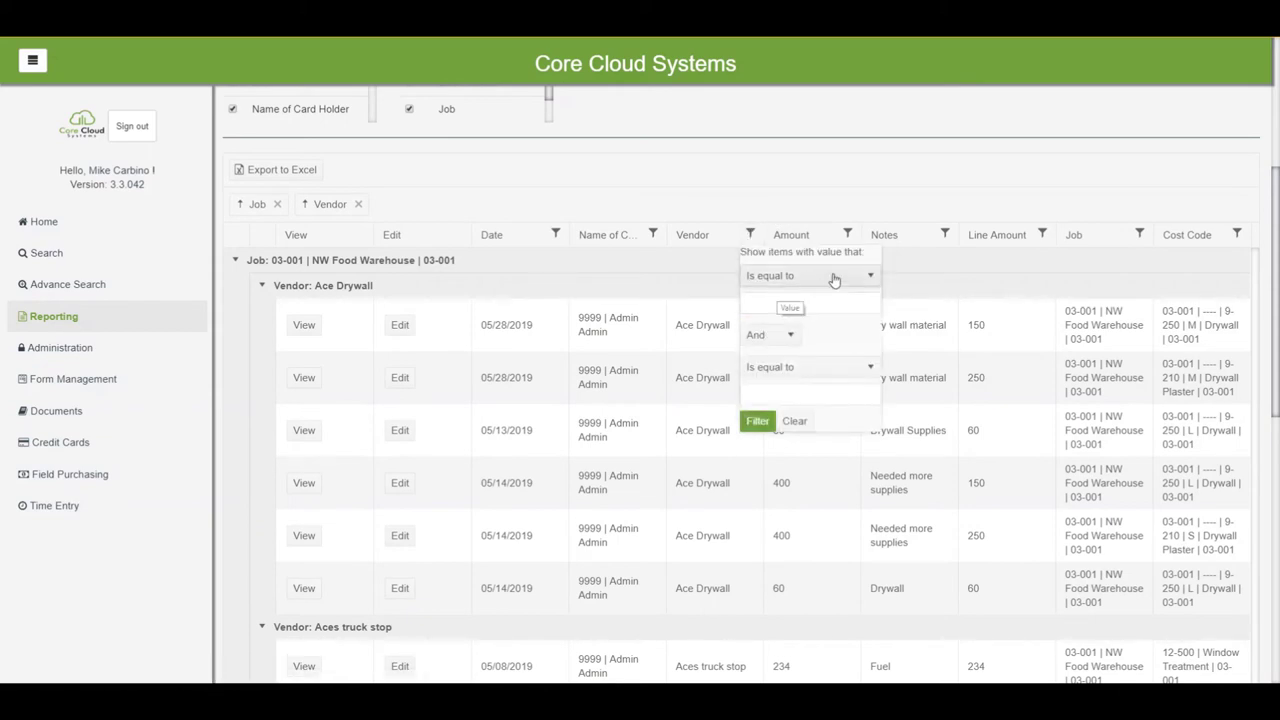
{"action": "left_click", "coordinate": [869, 279]}
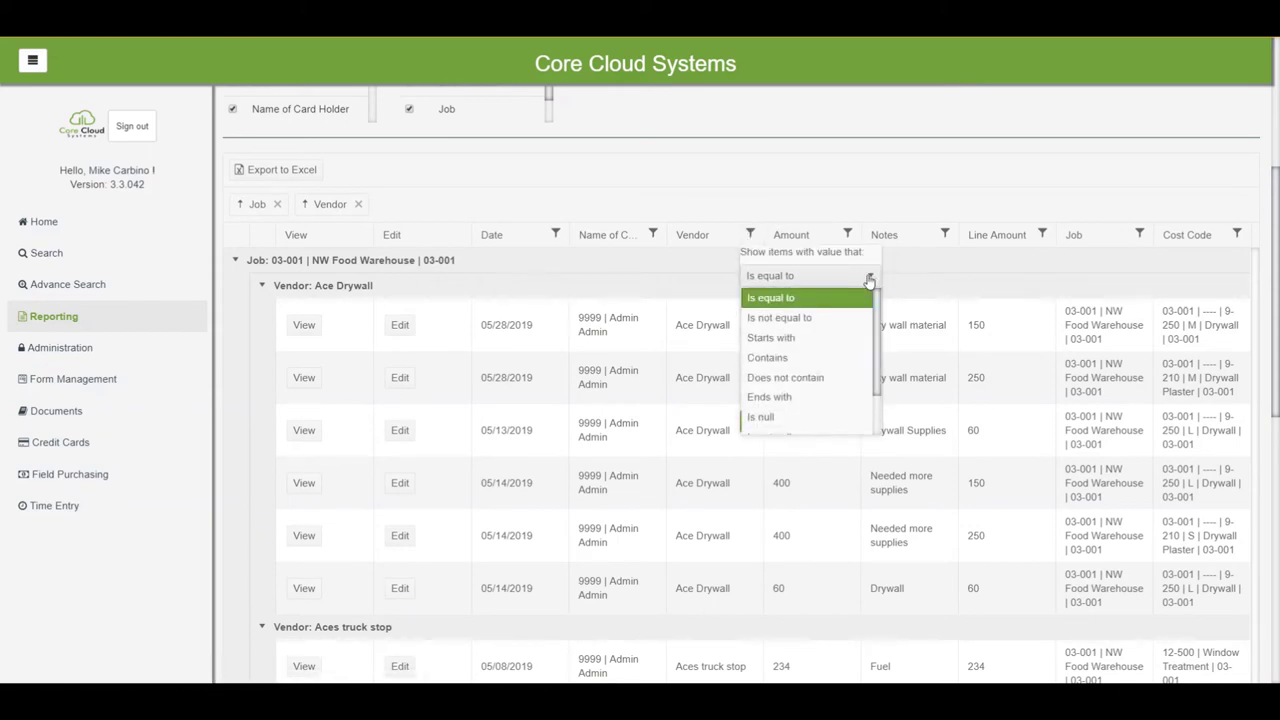
{"action": "mouse_move", "coordinate": [877, 298]}
{"action": "left_mouse_down"}
{"action": "mouse_move", "coordinate": [877, 337]}
{"action": "mouse_move", "coordinate": [876, 298]}
{"action": "left_mouse_up"}
{"action": "left_click", "coordinate": [646, 277]}
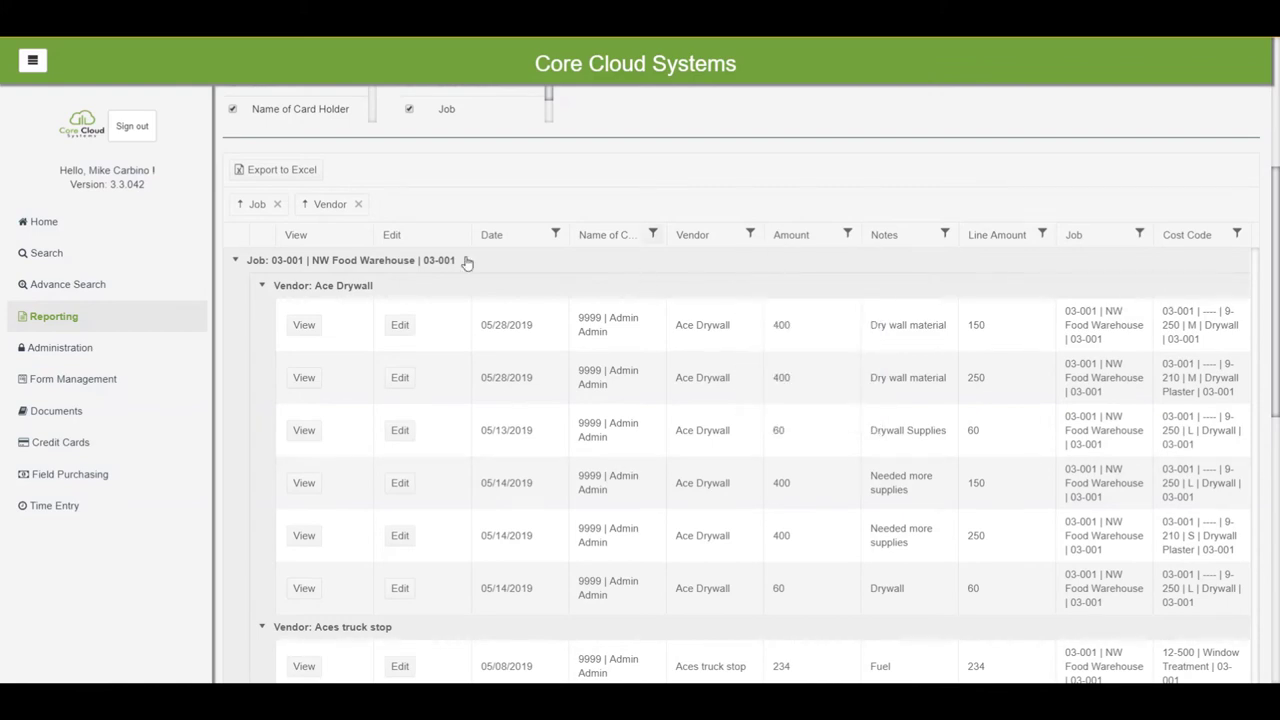
Look through the grouped report rows and export the report to Excel.
{"action": "scroll", "coordinate": [582, 495], "scroll_direction": "down", "scroll_amount": 5}
{"action": "scroll", "coordinate": [582, 493], "scroll_direction": "up", "scroll_amount": 3}
{"action": "scroll", "coordinate": [582, 493], "scroll_direction": "up", "scroll_amount": 3}
{"action": "left_click", "coordinate": [281, 170]}
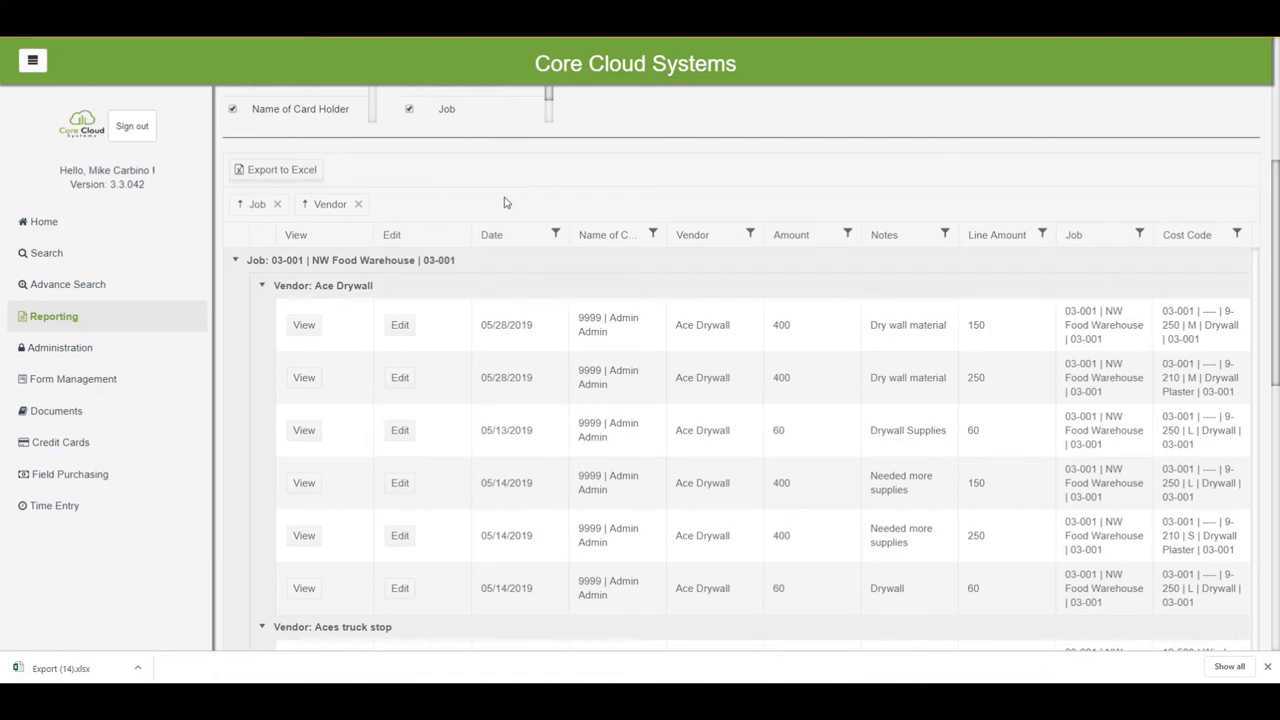
View the submitted answers of the first 05/28/2019 Ace Drywall entry from the report and return to the report.
{"action": "left_click", "coordinate": [304, 334]}
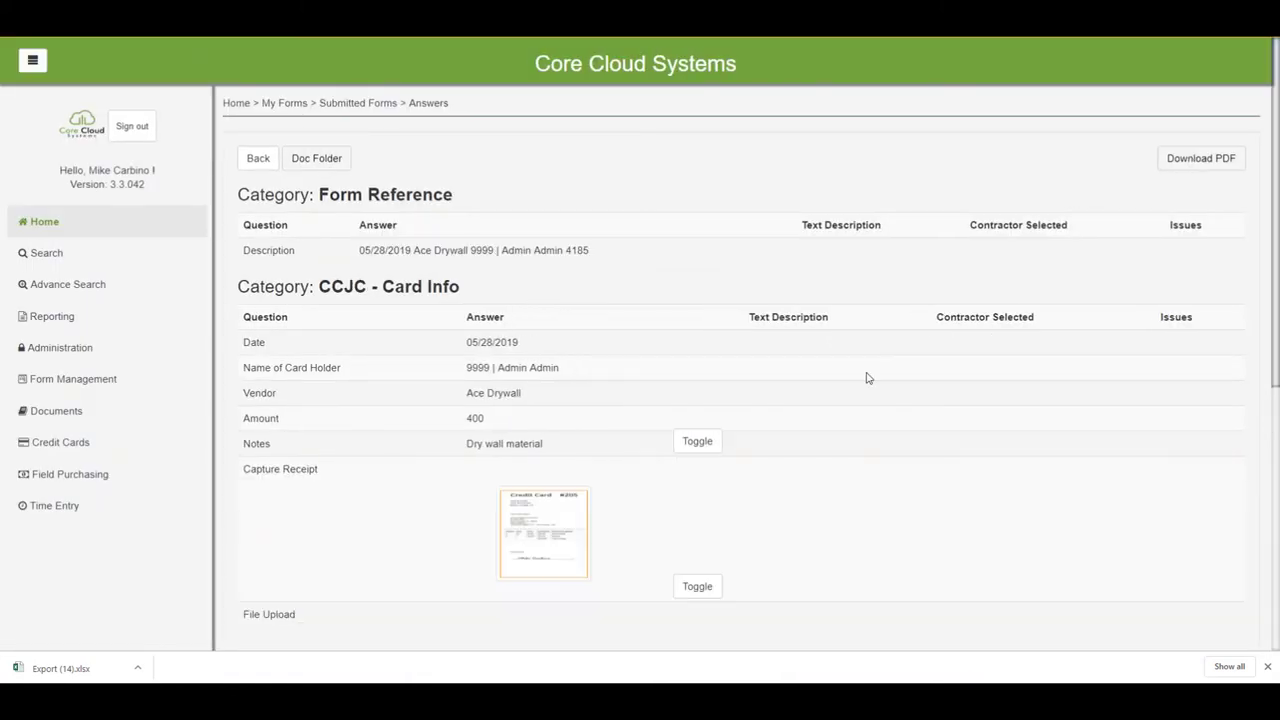
{"action": "scroll", "coordinate": [849, 417], "scroll_direction": "down", "scroll_amount": 3}
{"action": "scroll", "coordinate": [670, 85], "scroll_direction": "up", "scroll_amount": 3}
{"action": "key", "text": "alt+Left"}
Open the first 05/28/2019 Ace Drywall entry in edit mode, review its card info and job coding, and return to the report.
{"action": "scroll", "coordinate": [420, 466], "scroll_direction": "down", "scroll_amount": 2}
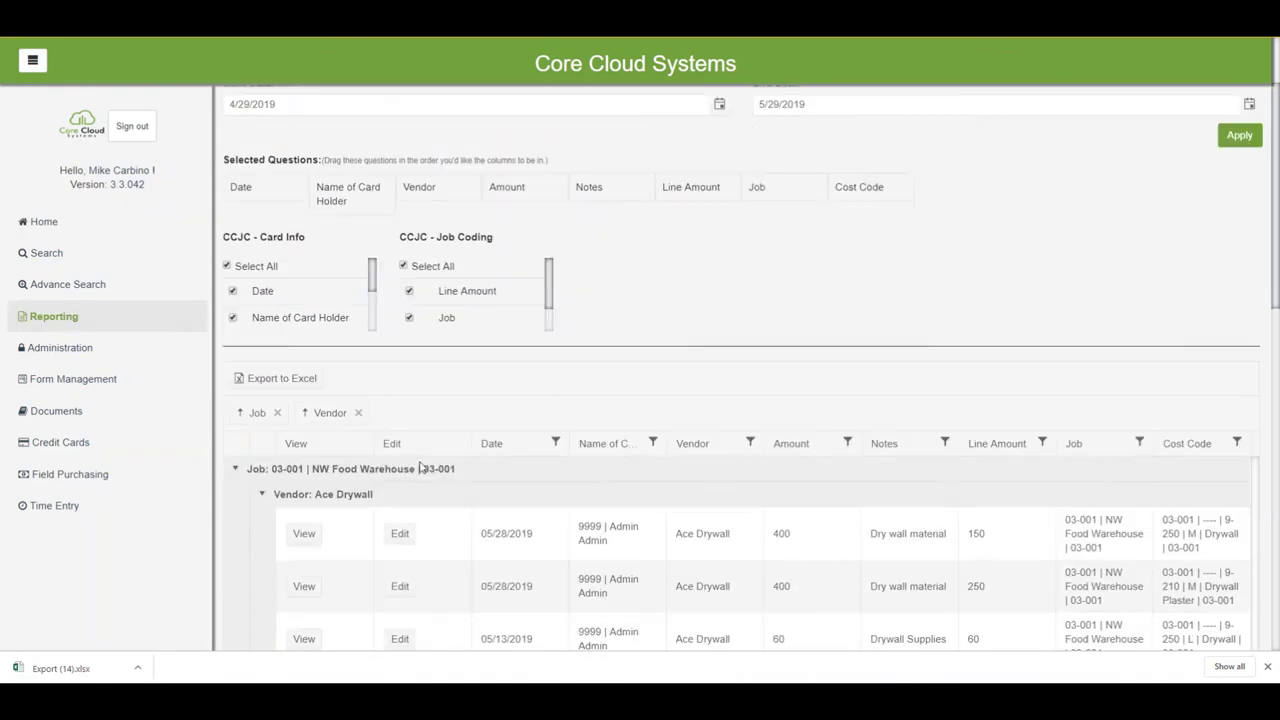
{"action": "left_click", "coordinate": [400, 525]}
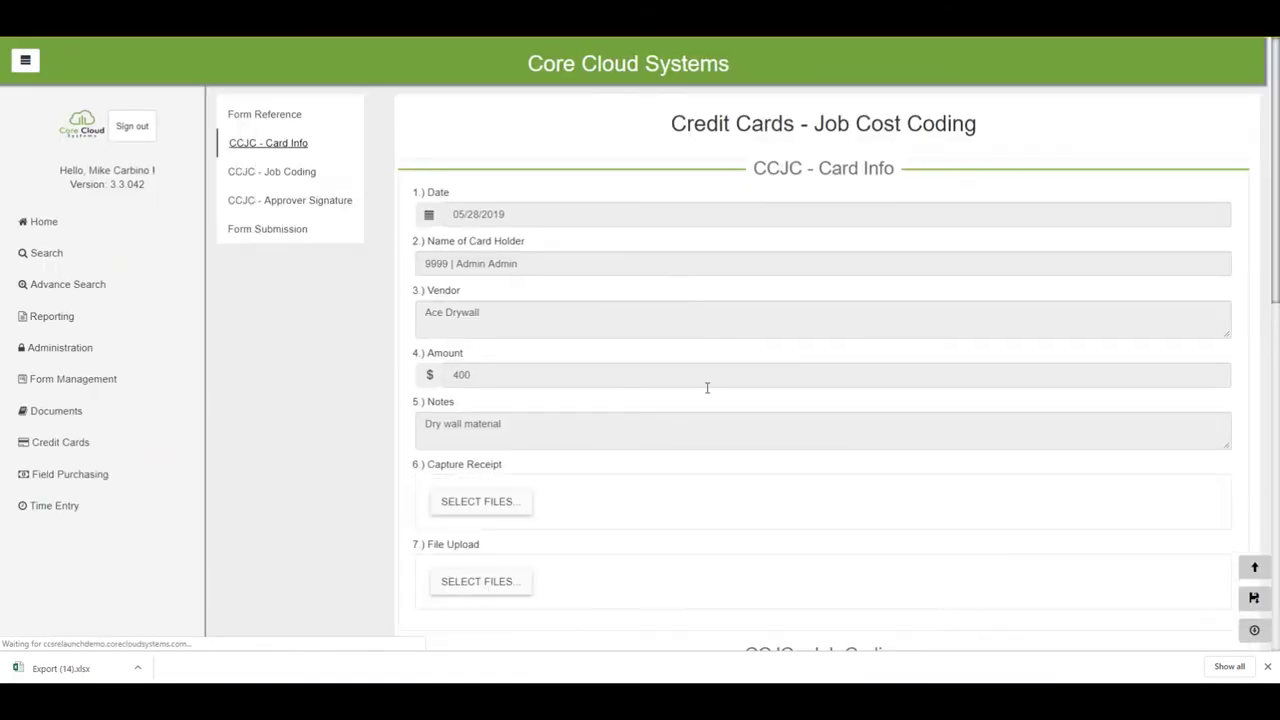
{"action": "scroll", "coordinate": [694, 409], "scroll_direction": "down", "scroll_amount": 5}
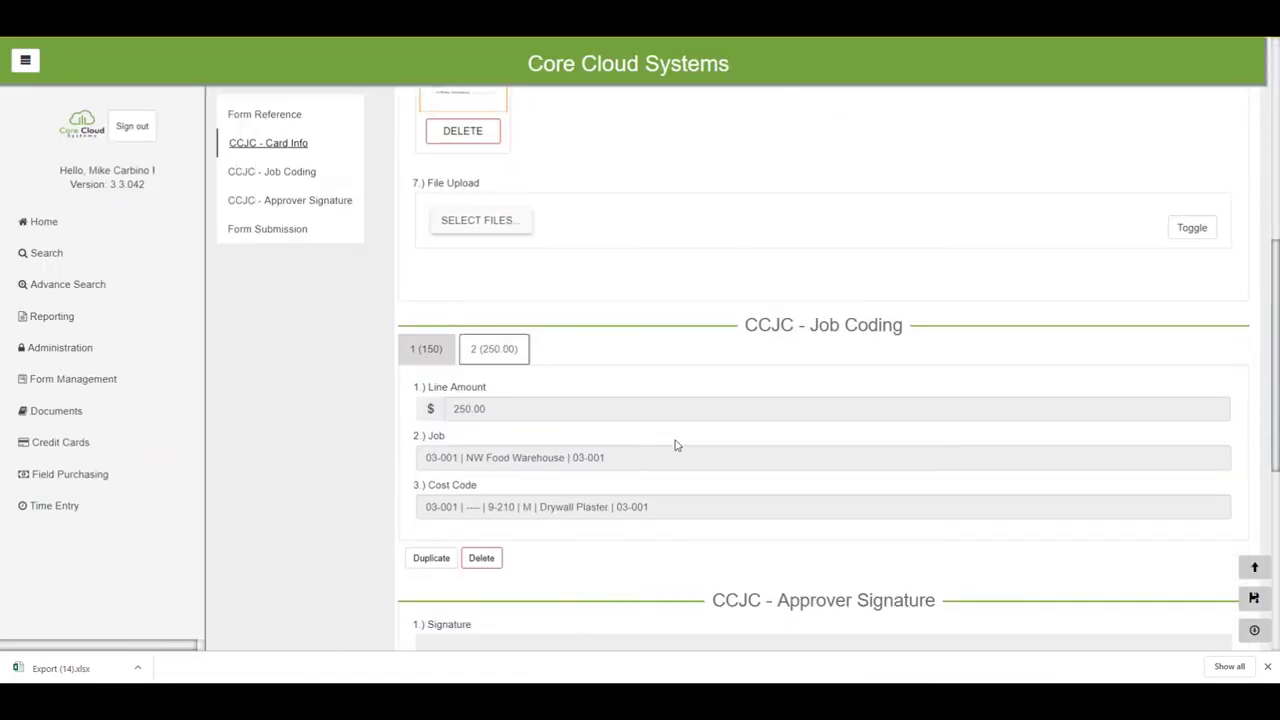
{"action": "scroll", "coordinate": [675, 445], "scroll_direction": "up", "scroll_amount": 1}
{"action": "scroll", "coordinate": [674, 446], "scroll_direction": "down", "scroll_amount": 2}
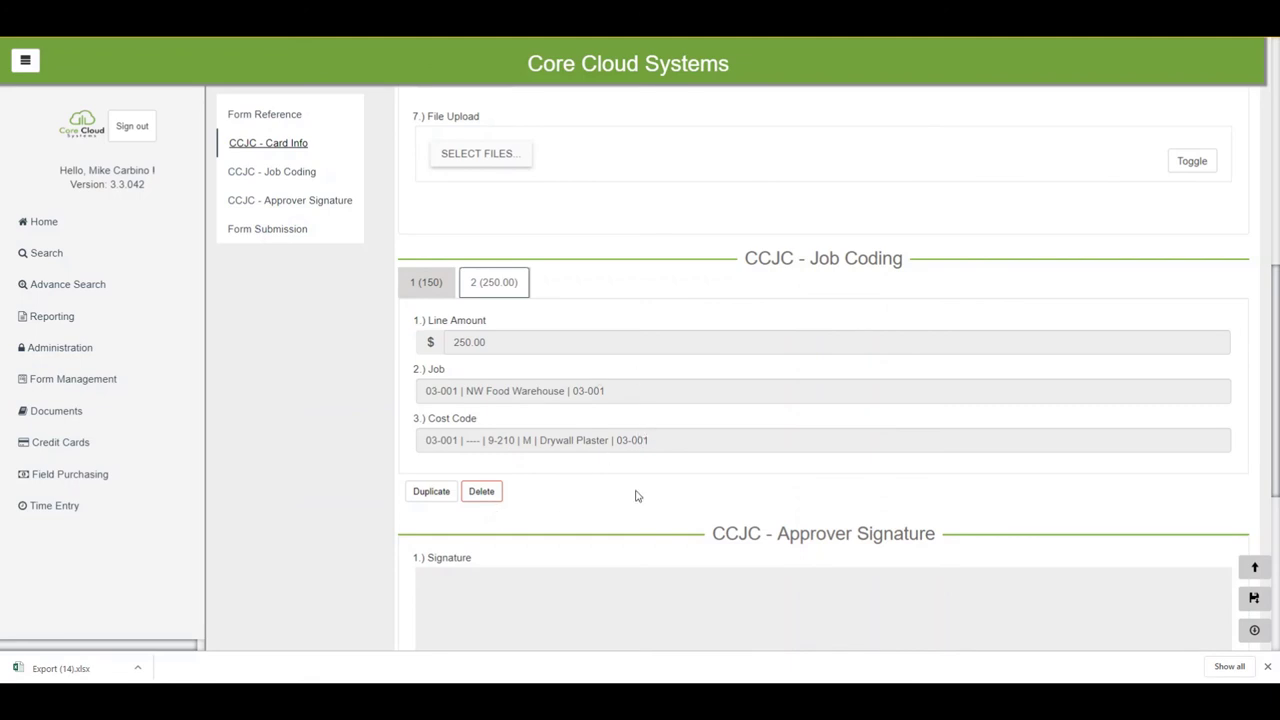
{"action": "scroll", "coordinate": [610, 460], "scroll_direction": "up", "scroll_amount": 2}
{"action": "scroll", "coordinate": [614, 449], "scroll_direction": "up", "scroll_amount": 3}
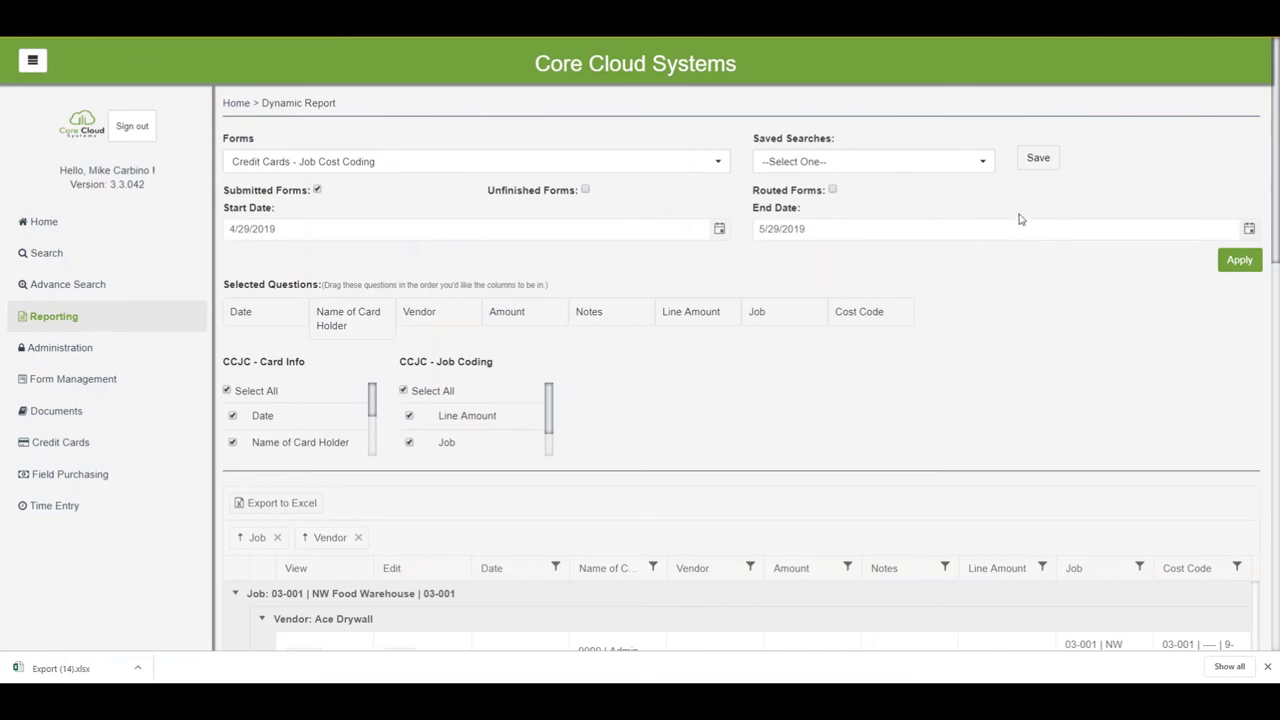
Save the report setup as a saved search named Credit Search.
{"action": "left_click", "coordinate": [1045, 166]}
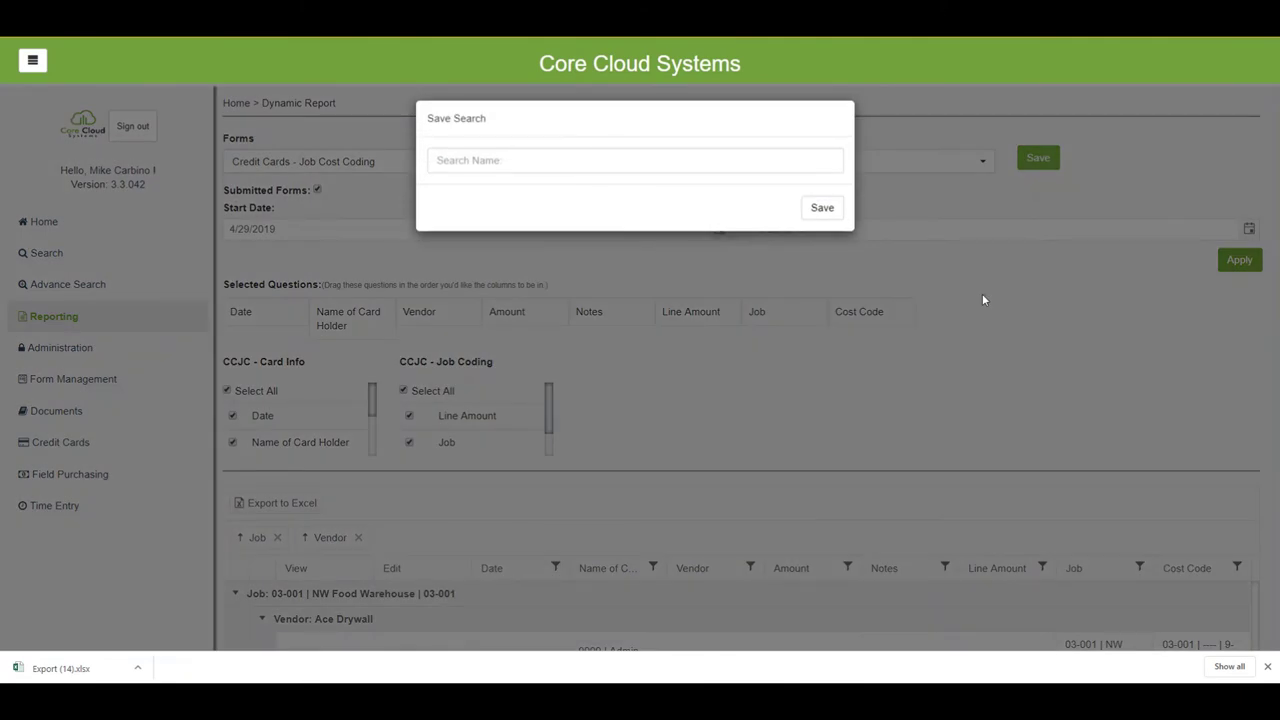
{"action": "left_click", "coordinate": [503, 158]}
{"action": "type", "text": "Credit Search"}
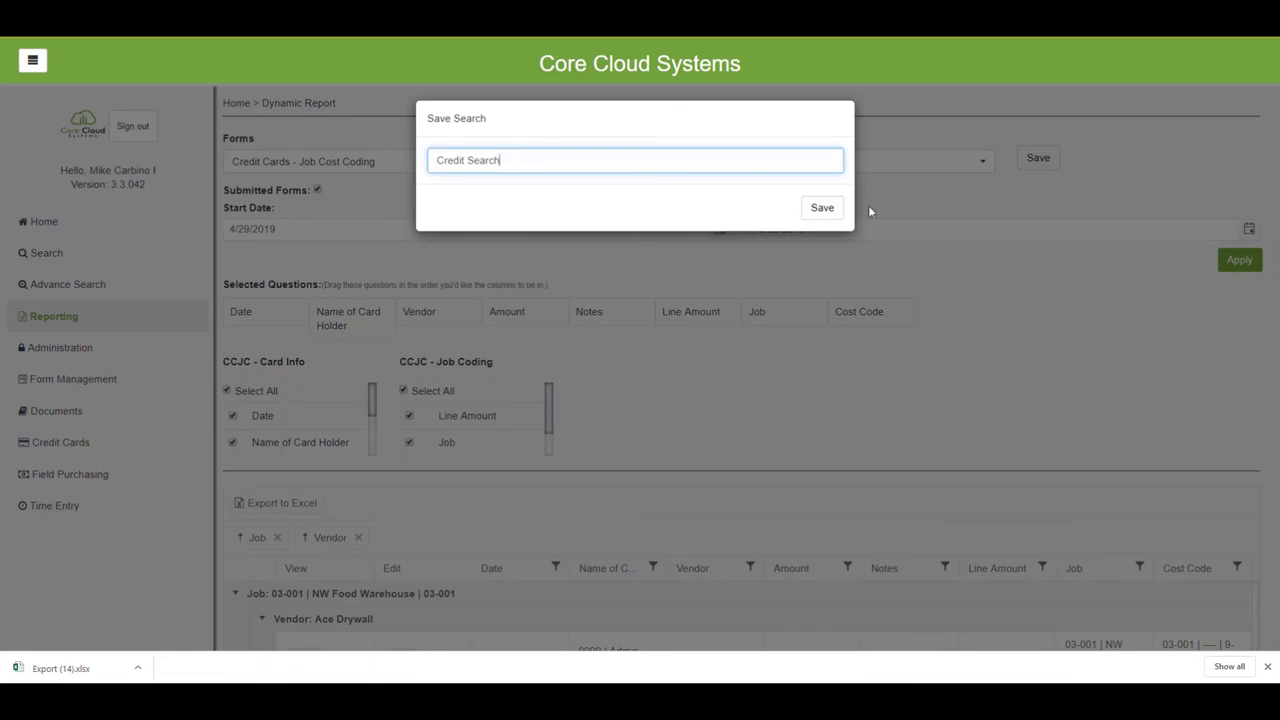
{"action": "left_click", "coordinate": [820, 207]}
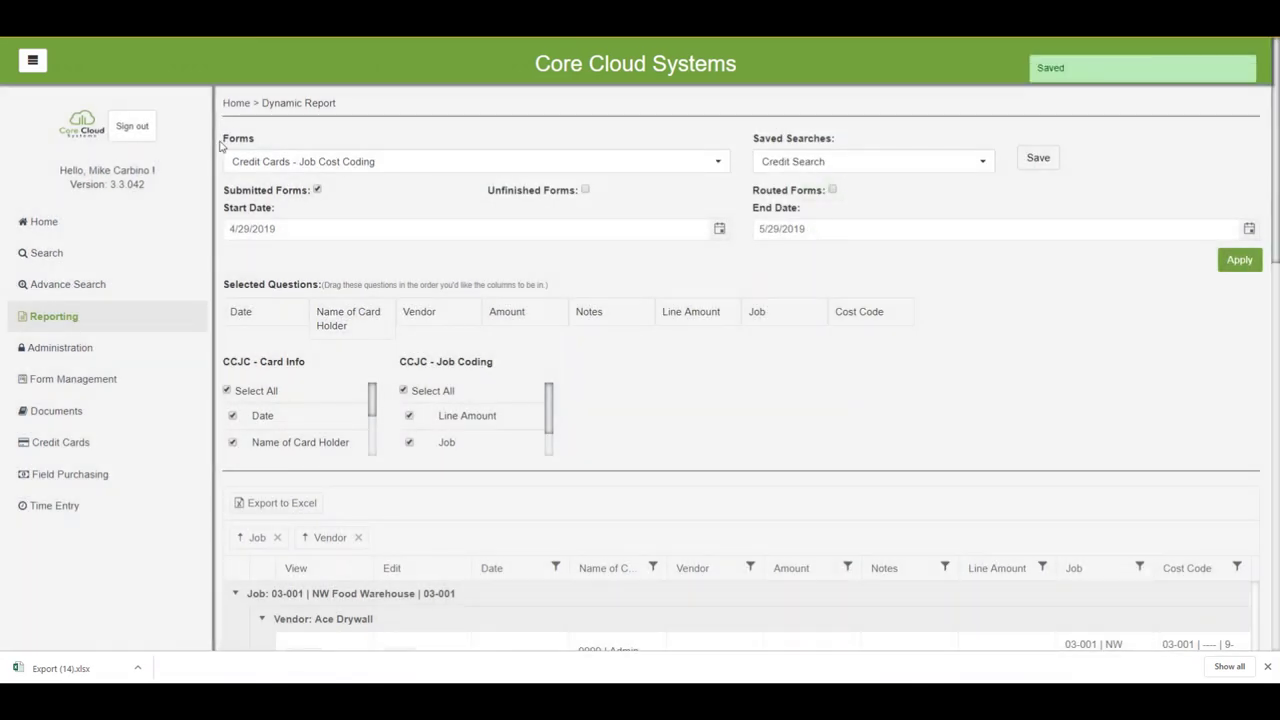
Select the Credit Search saved search and review its report columns and grouped rows.
{"action": "left_click", "coordinate": [985, 162]}
{"action": "left_click", "coordinate": [812, 236]}
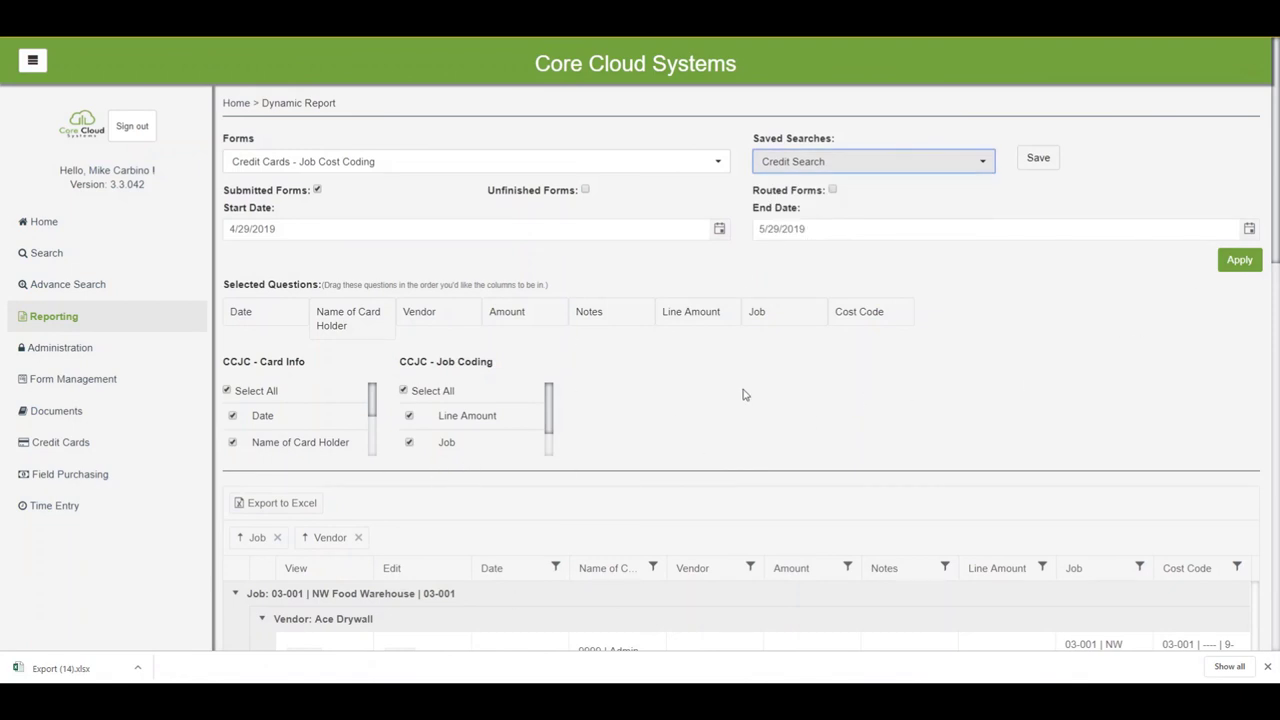
{"action": "scroll", "coordinate": [745, 490], "scroll_direction": "down", "scroll_amount": 5}
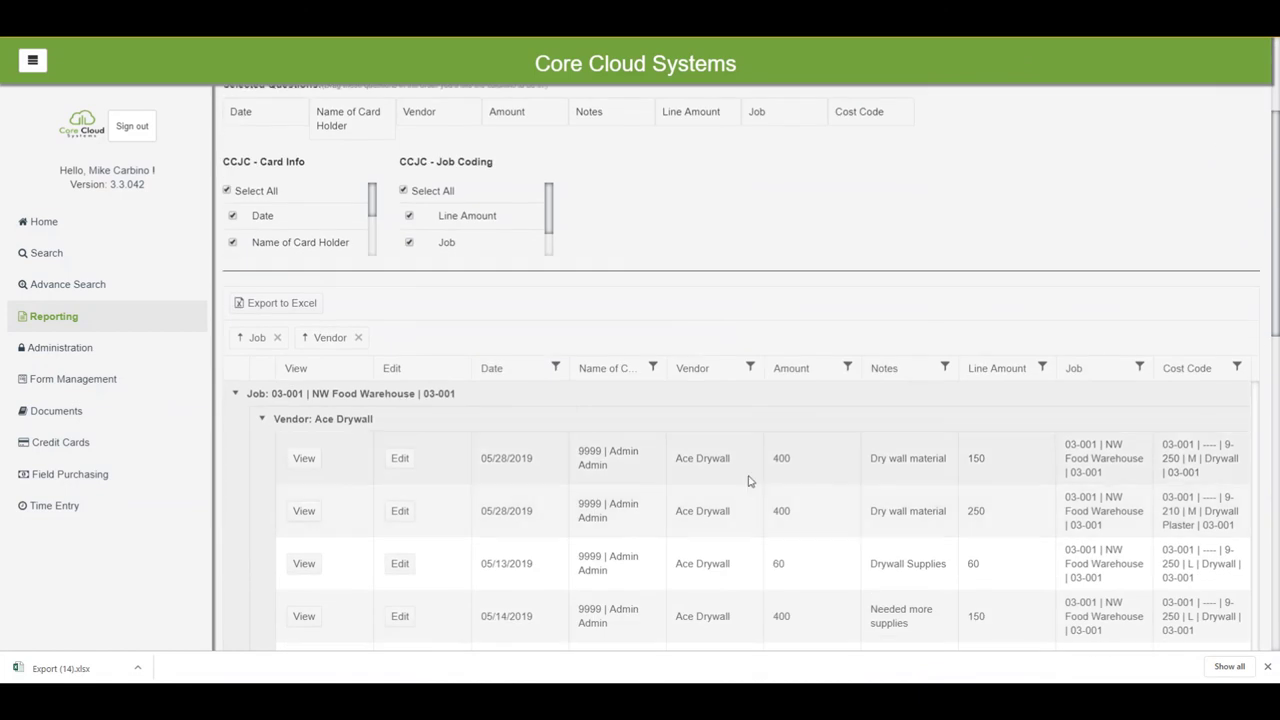
{"action": "scroll", "coordinate": [759, 459], "scroll_direction": "up", "scroll_amount": 3}
{"action": "scroll", "coordinate": [759, 459], "scroll_direction": "up", "scroll_amount": 3}
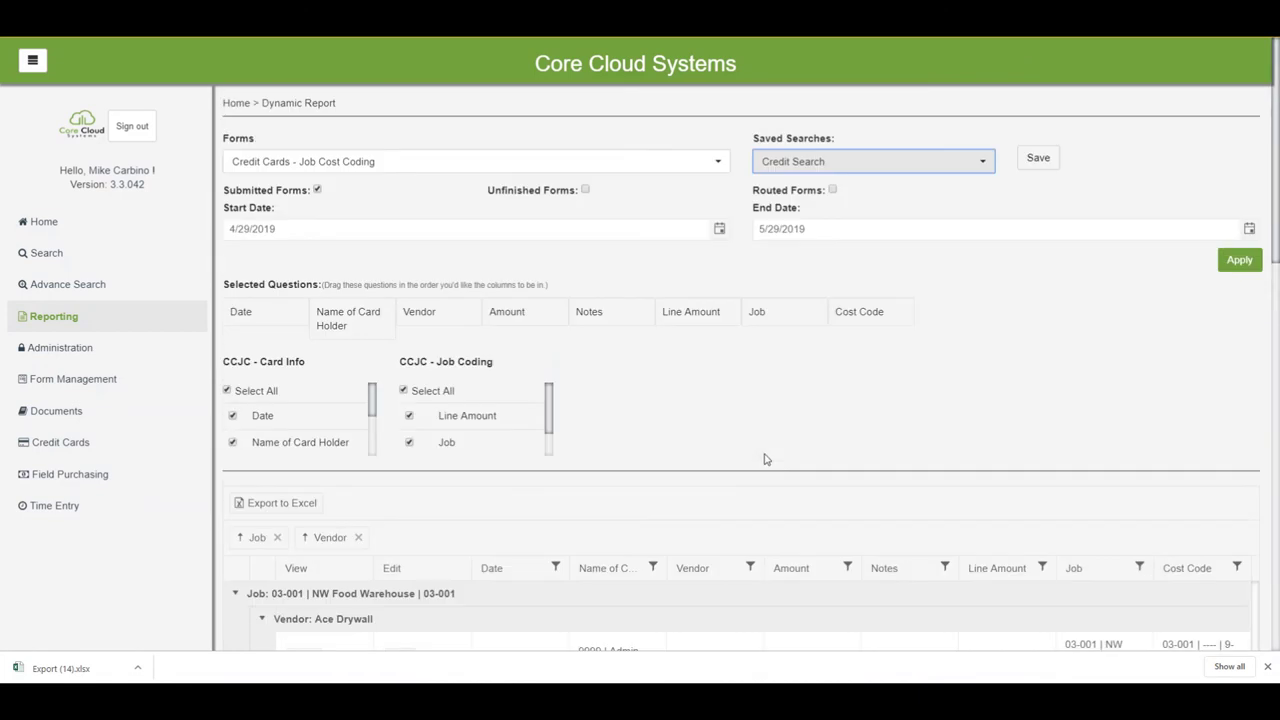